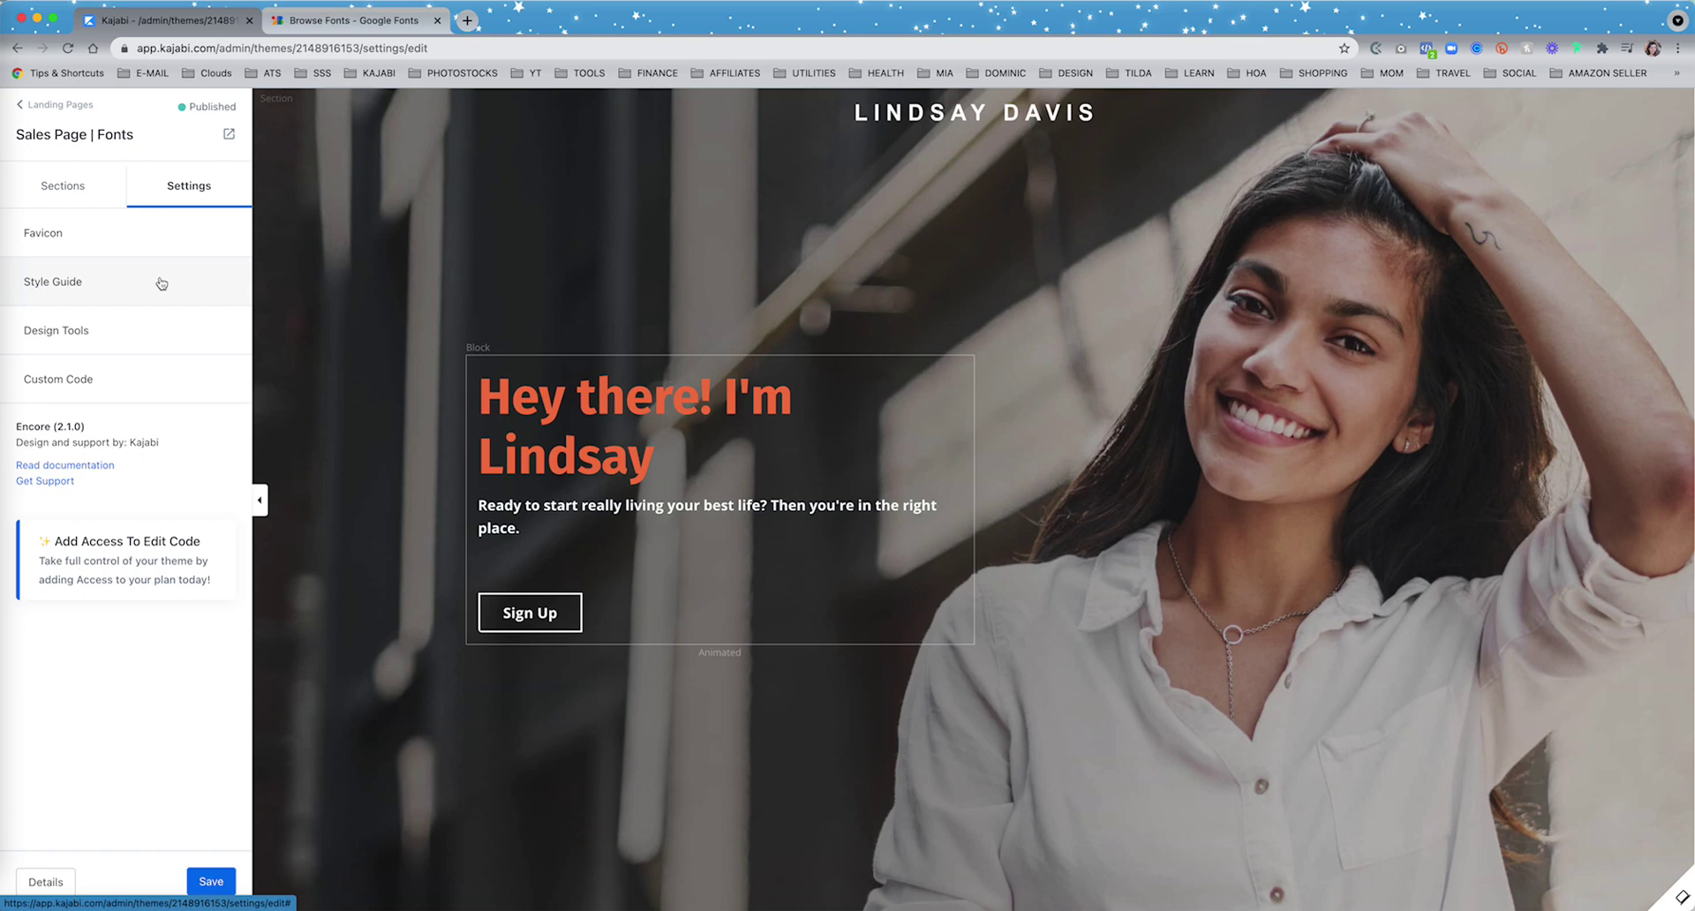
Open the Style Guide settings and look through the available heading fonts without changing the selection
{"action": "left_click", "coordinate": [102, 279]}
{"action": "scroll", "coordinate": [115, 508], "scroll_direction": "down", "scroll_amount": 1}
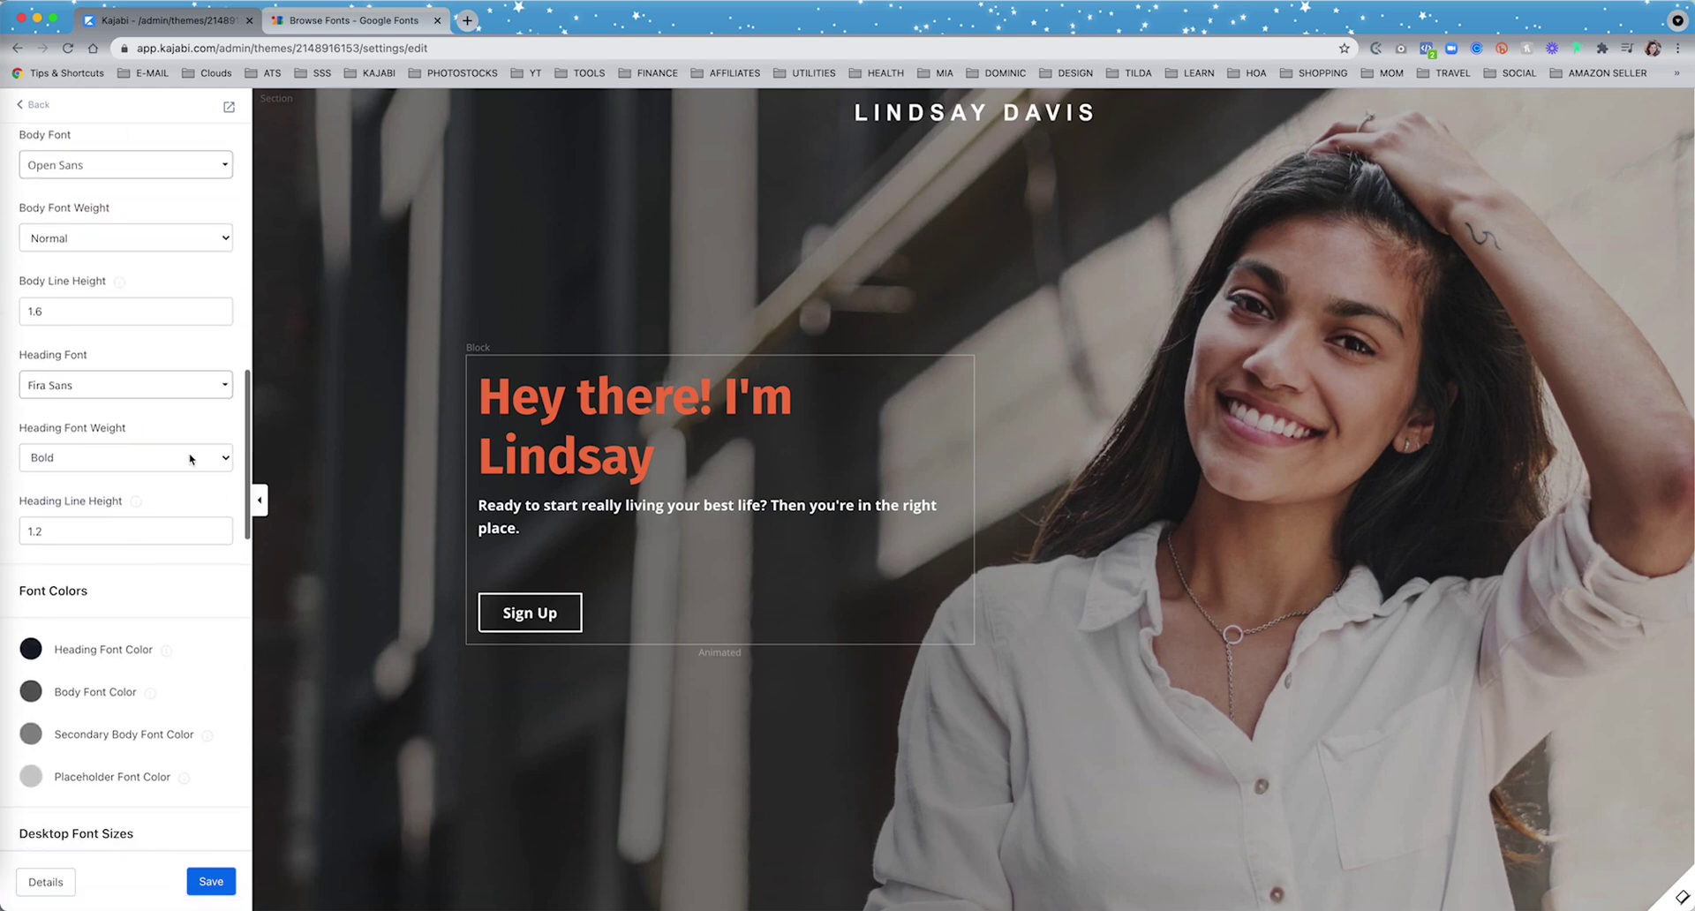
{"action": "left_click", "coordinate": [227, 389]}
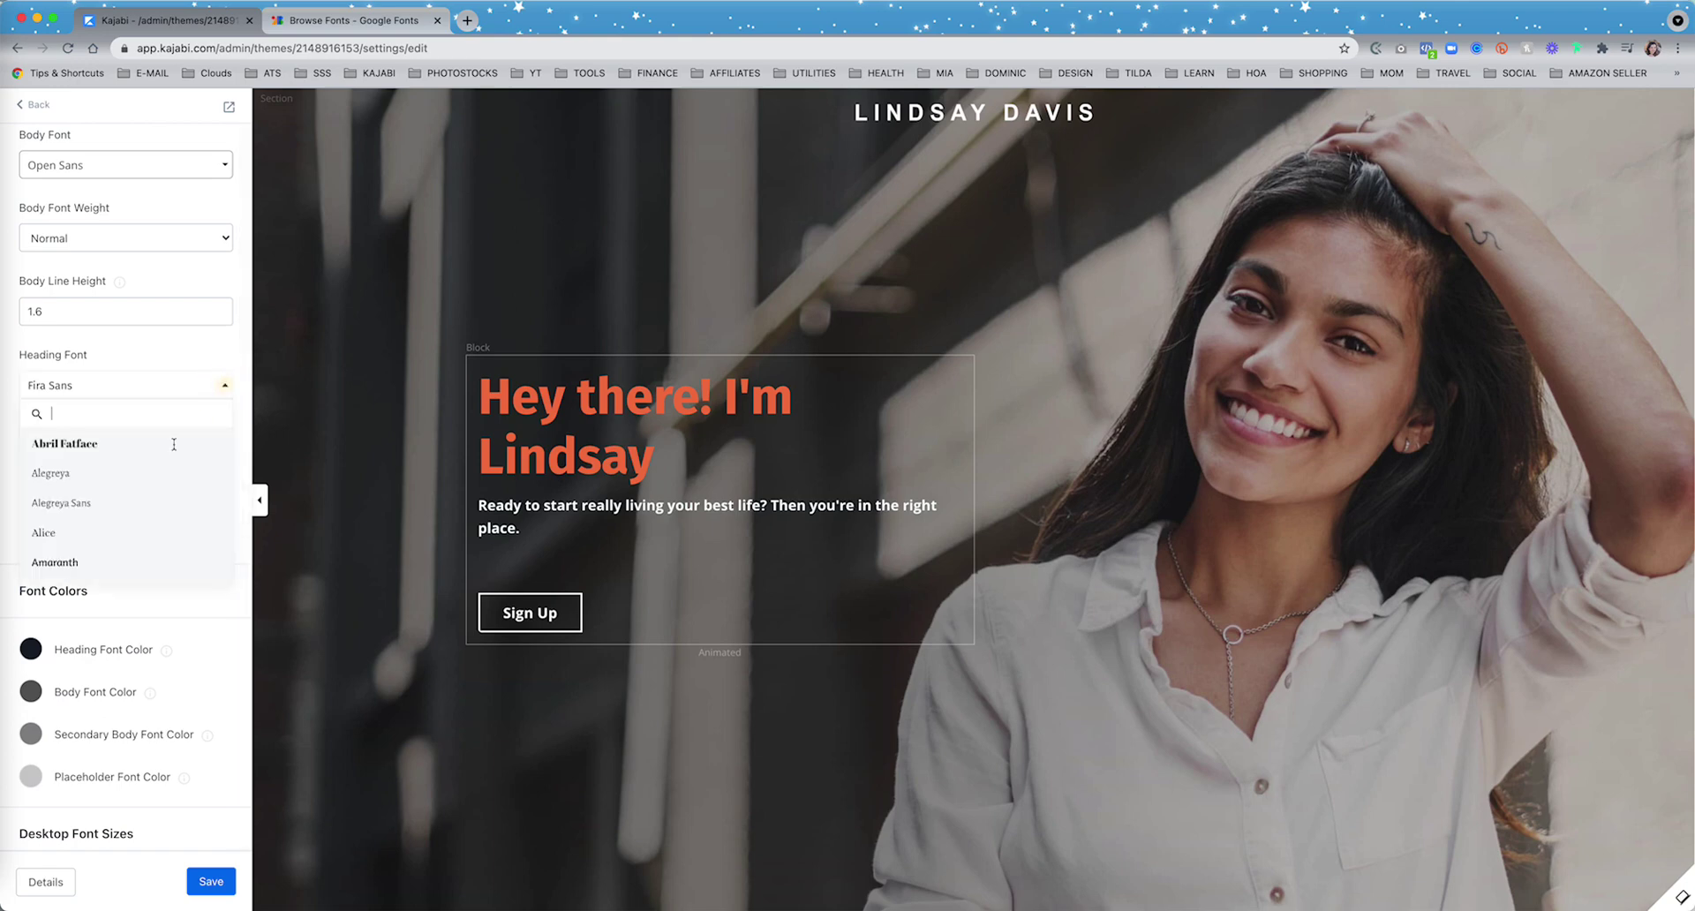
{"action": "scroll", "coordinate": [159, 466], "scroll_direction": "up", "scroll_amount": 5}
{"action": "scroll", "coordinate": [160, 465], "scroll_direction": "down", "scroll_amount": 8}
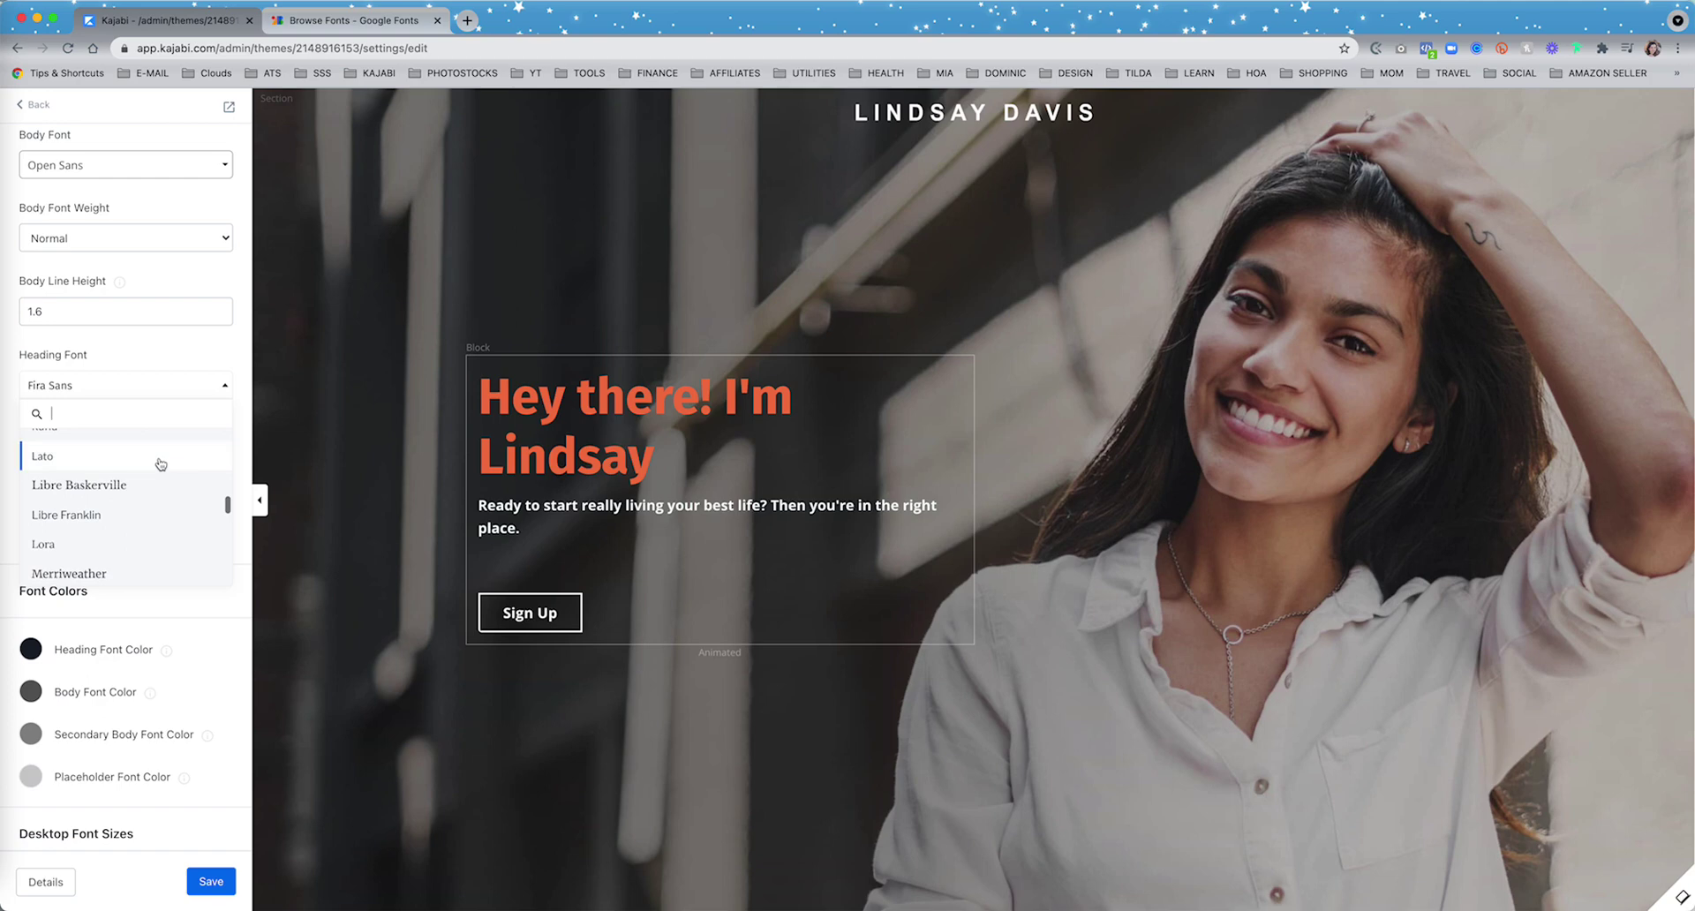
{"action": "scroll", "coordinate": [160, 465], "scroll_direction": "down", "scroll_amount": 10}
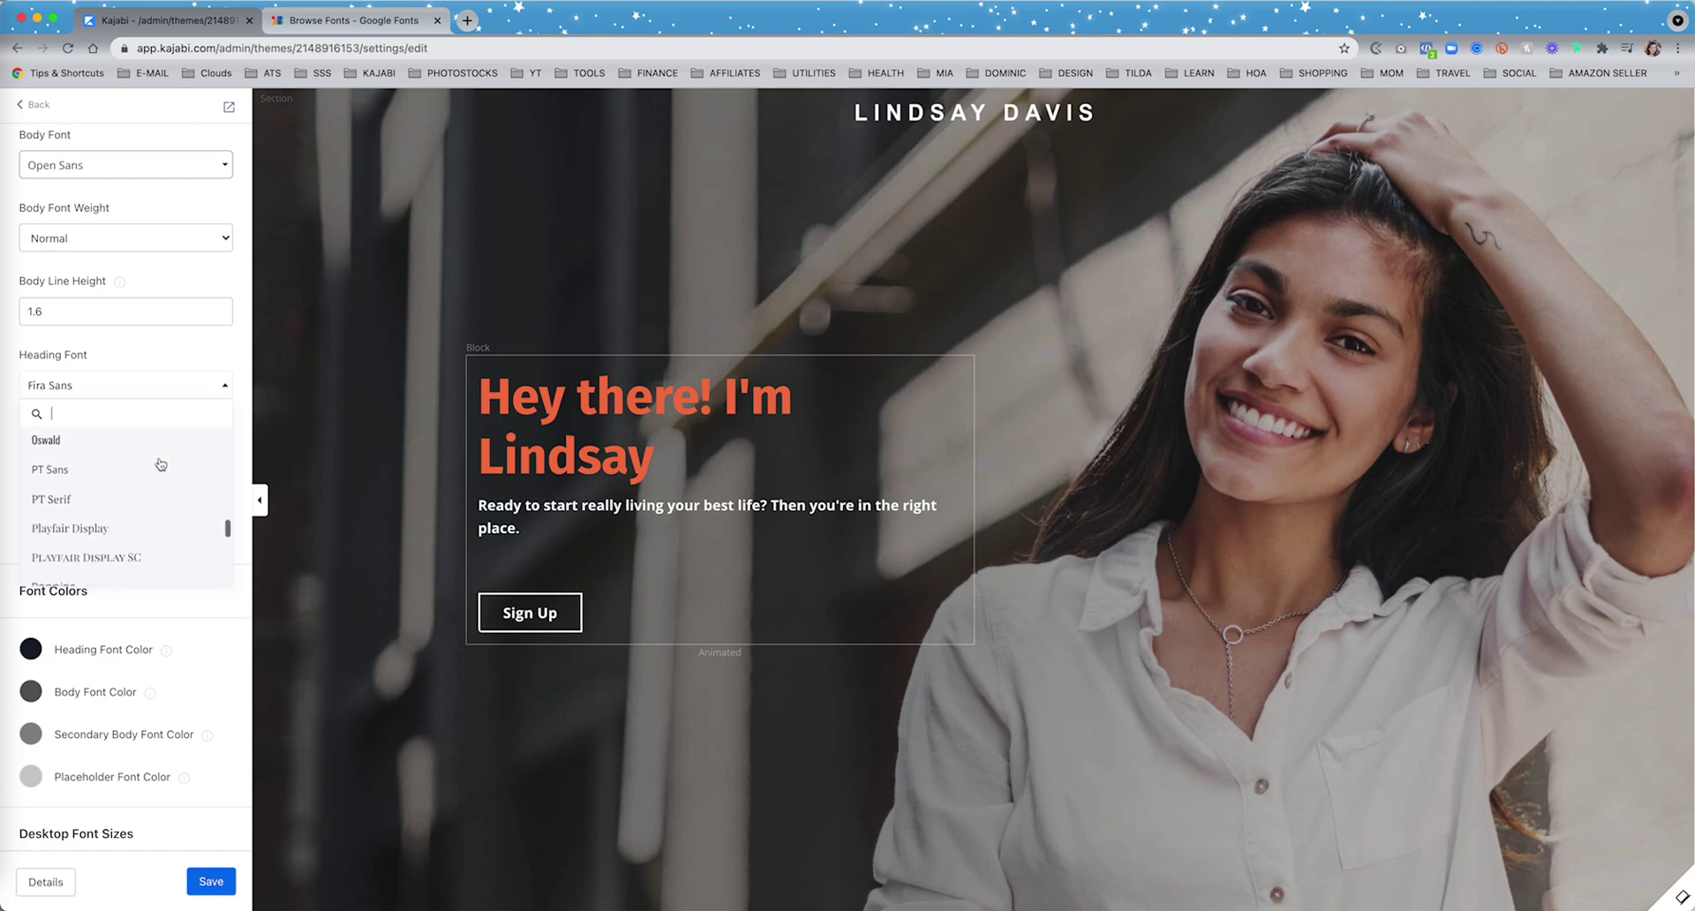
{"action": "scroll", "coordinate": [160, 464], "scroll_direction": "down", "scroll_amount": 8}
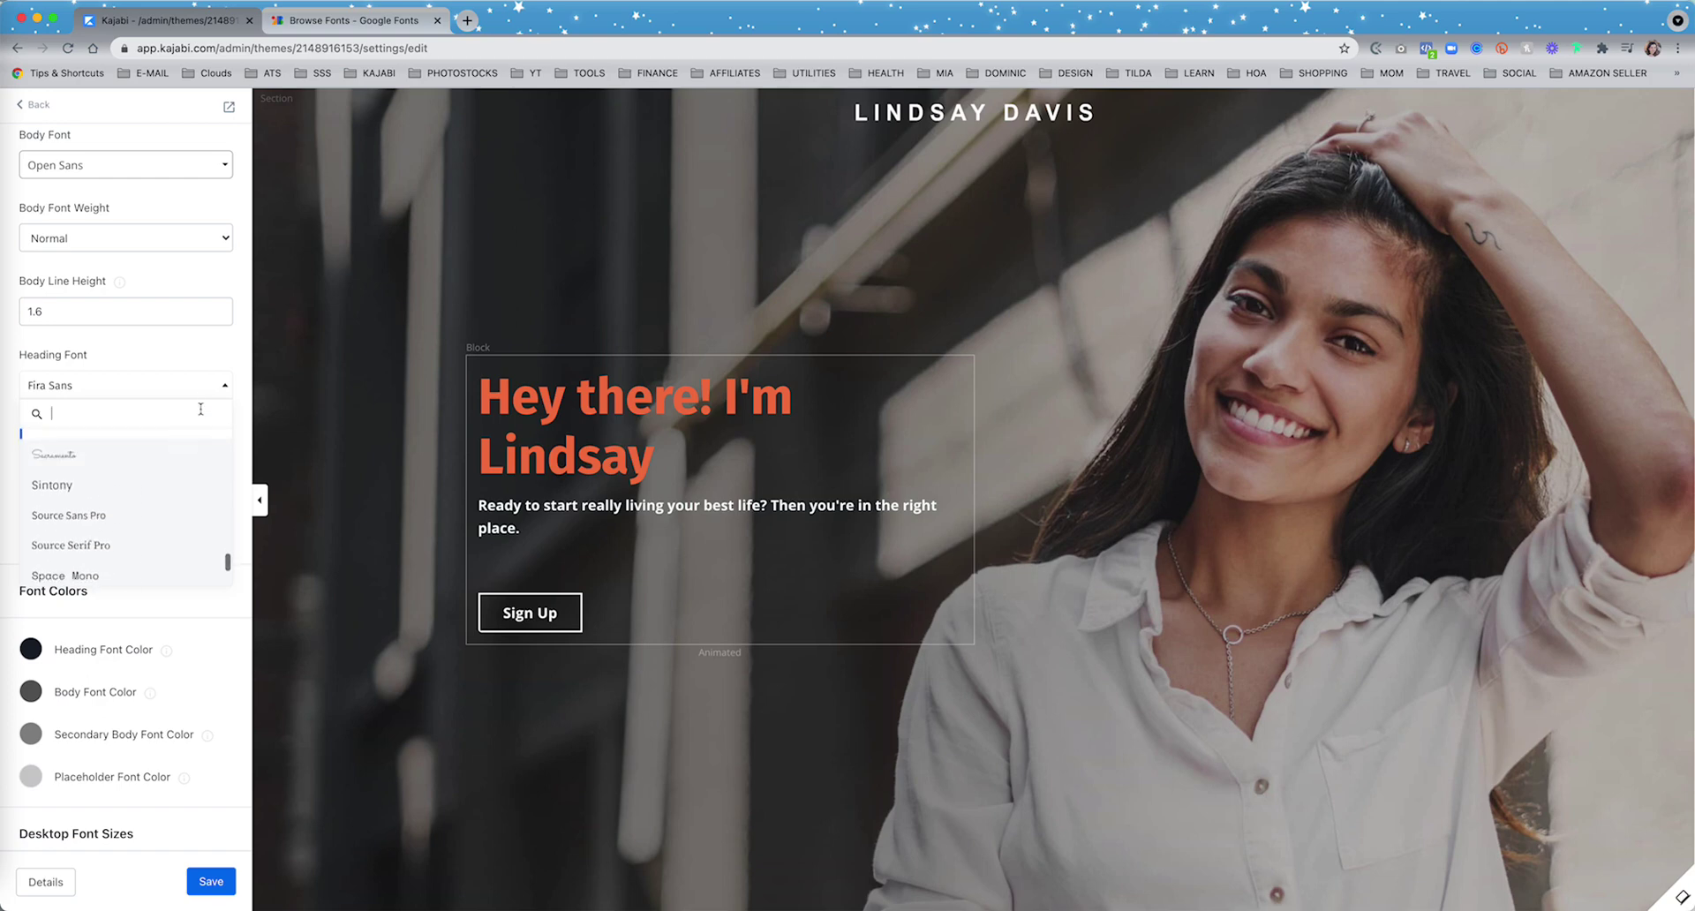
{"action": "left_click", "coordinate": [183, 369]}
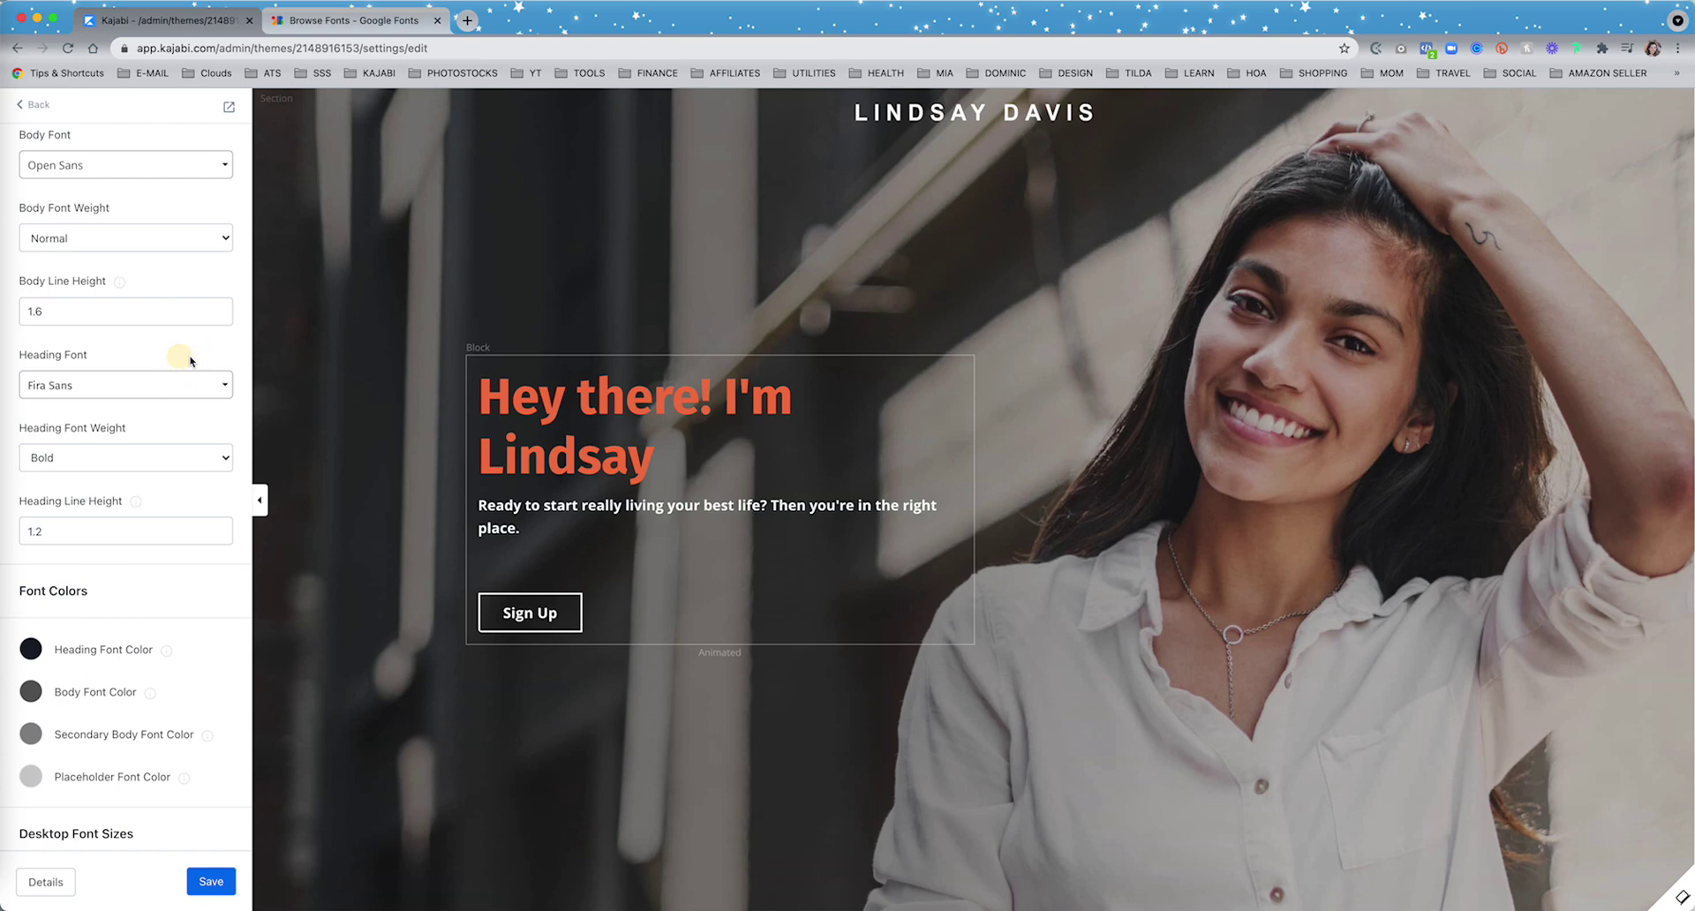
Switch to Google Fonts, browse the font families, and return to the Kajabi page editor
{"action": "left_click", "coordinate": [357, 21]}
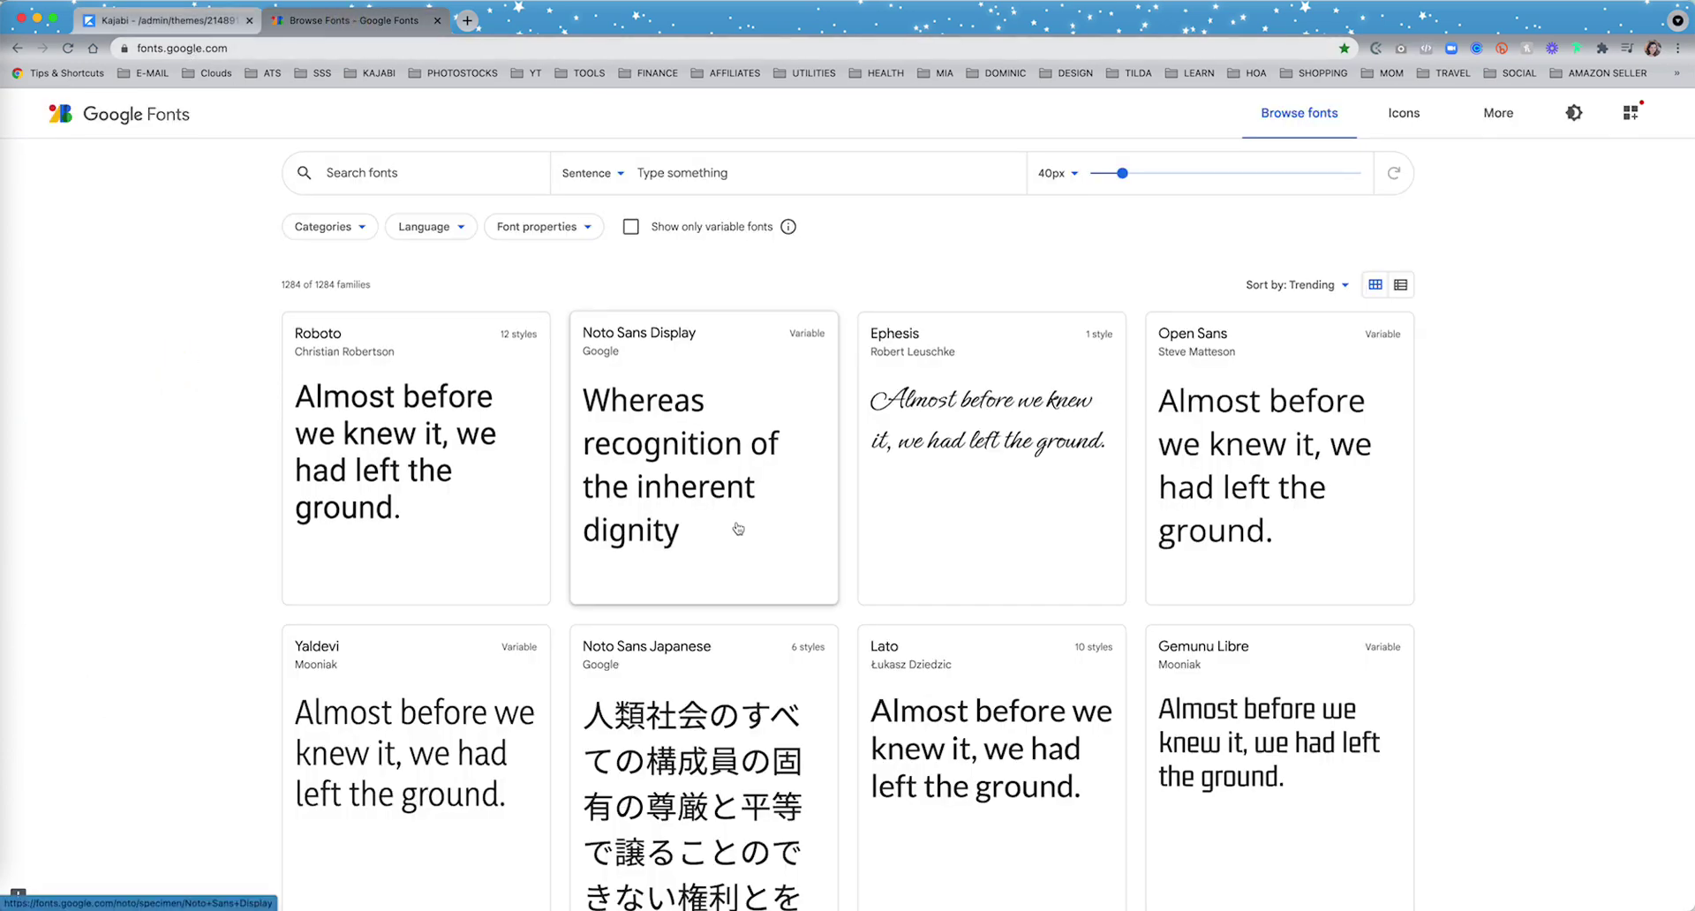
{"action": "scroll", "coordinate": [738, 528], "scroll_direction": "down", "scroll_amount": 15}
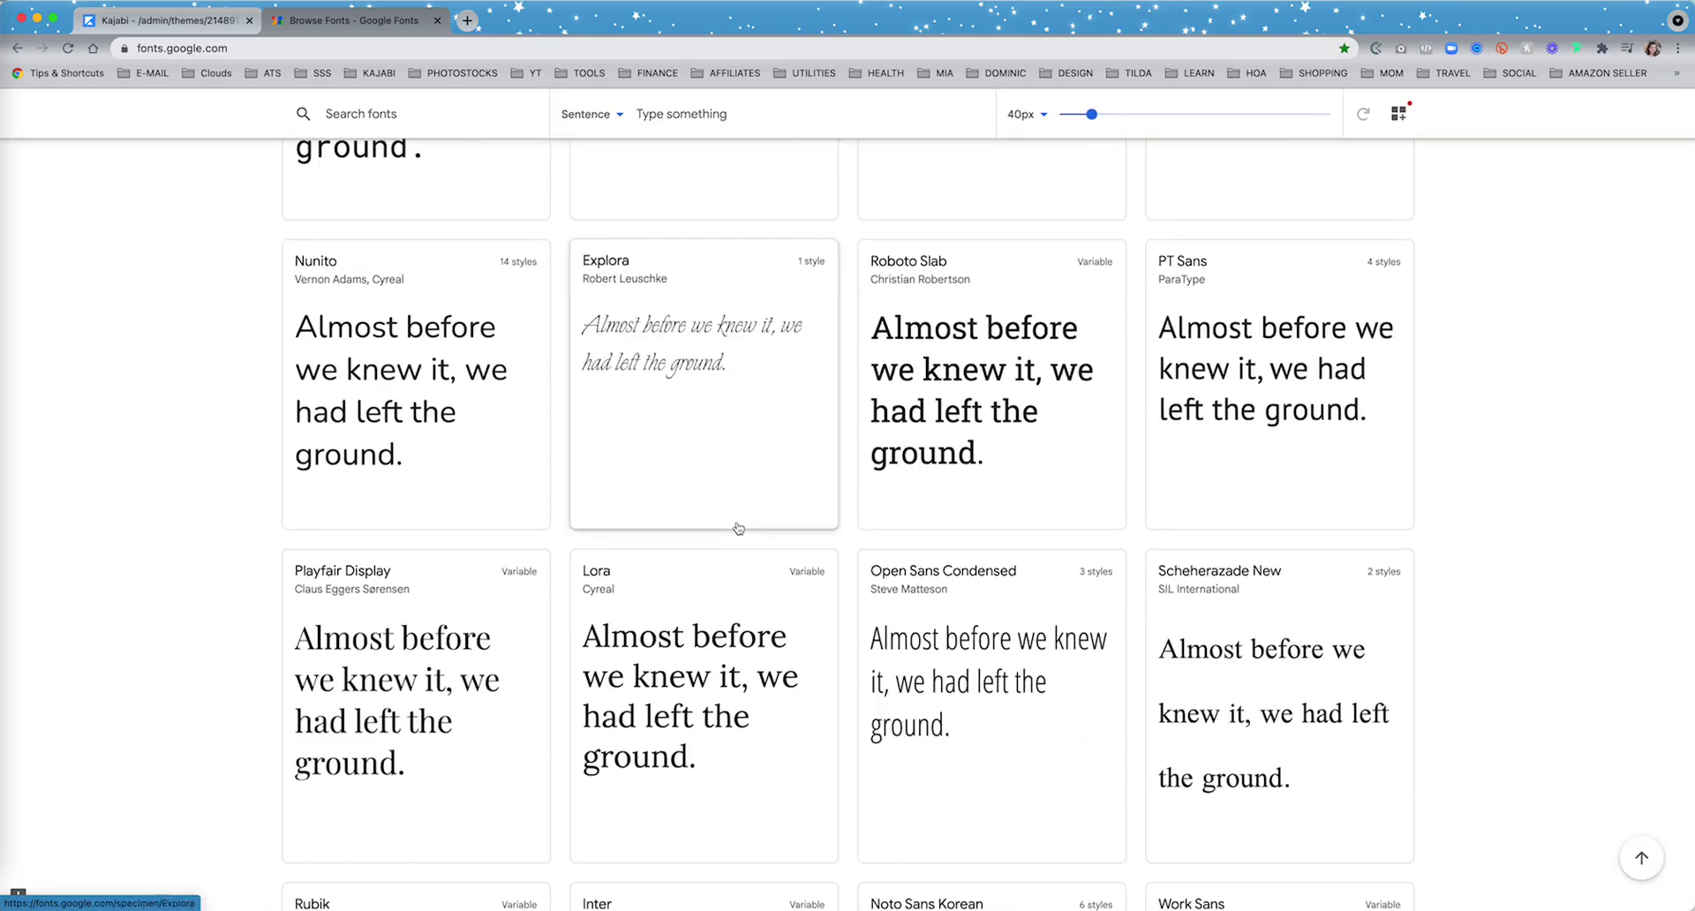
{"action": "scroll", "coordinate": [733, 529], "scroll_direction": "down", "scroll_amount": 8}
{"action": "scroll", "coordinate": [733, 529], "scroll_direction": "up", "scroll_amount": 11}
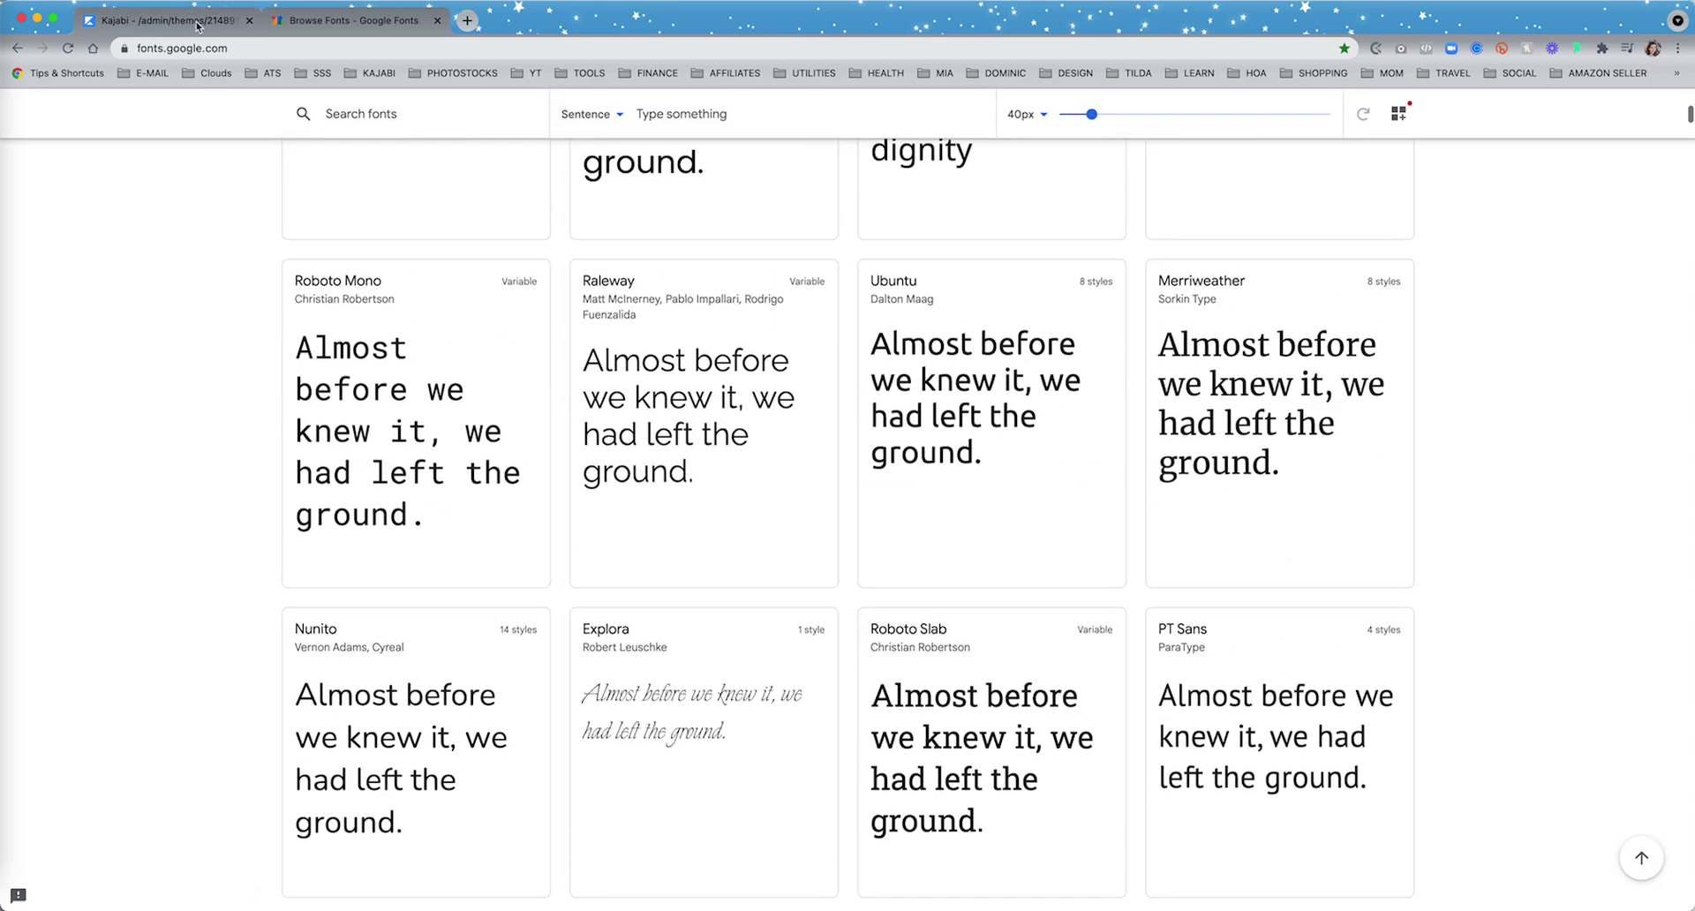
{"action": "left_click", "coordinate": [198, 26]}
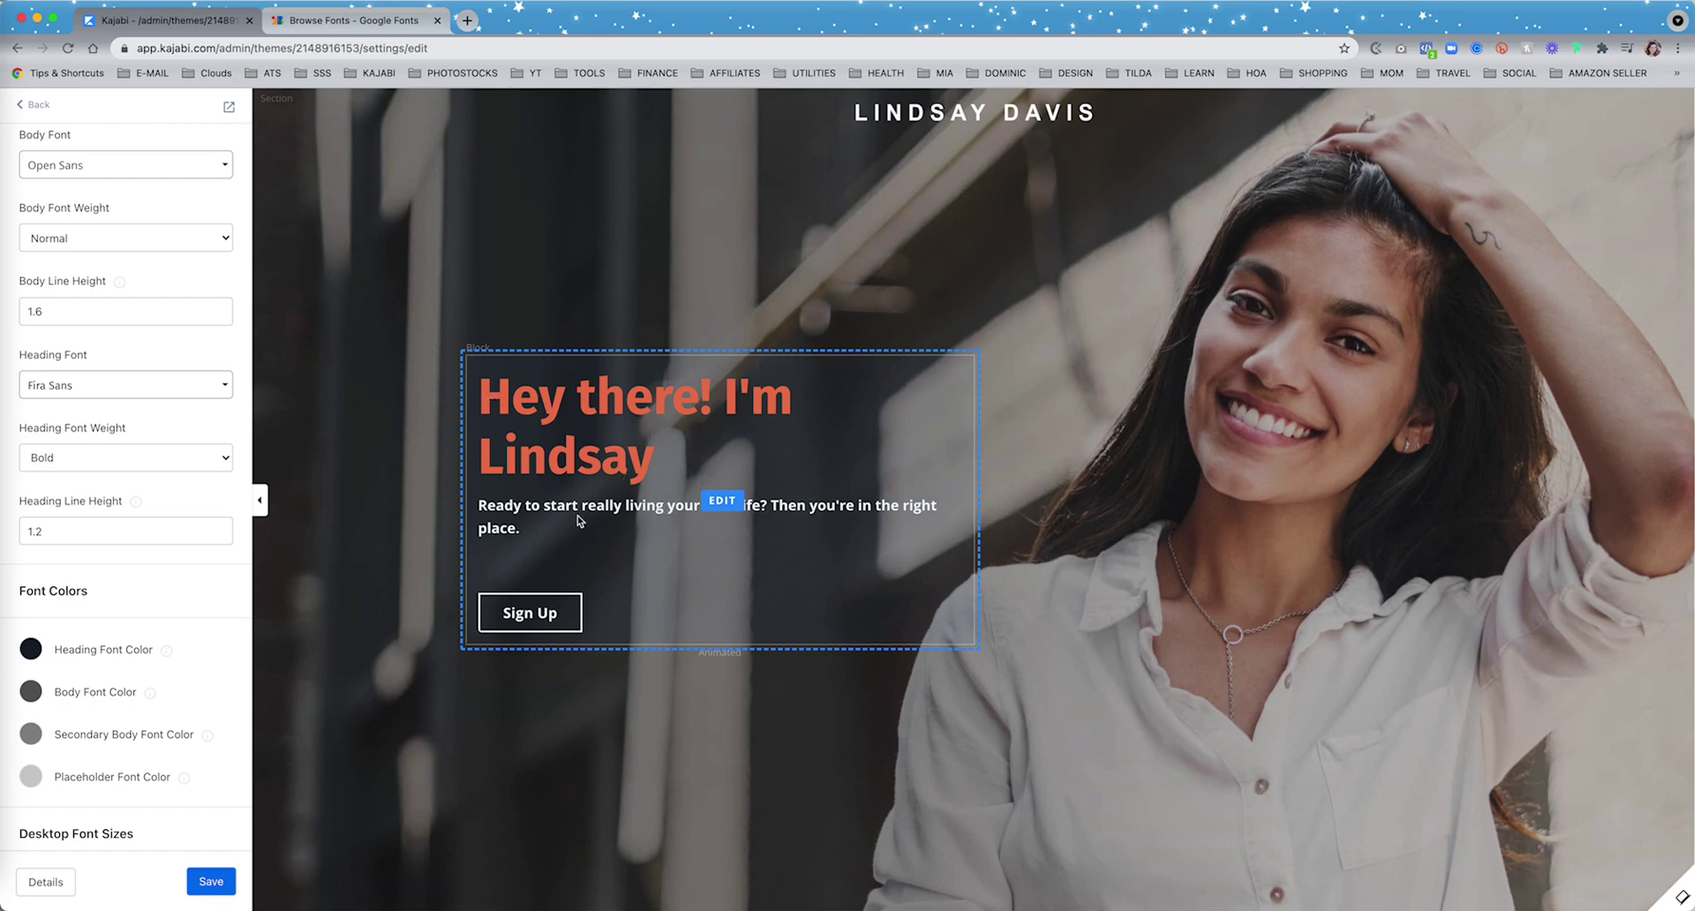
Open the Explora family in Google Fonts and add its Regular 400 style to the selected families
{"action": "left_click", "coordinate": [353, 19]}
{"action": "scroll", "coordinate": [477, 316], "scroll_direction": "down", "scroll_amount": 2}
{"action": "scroll", "coordinate": [478, 318], "scroll_direction": "down", "scroll_amount": 3}
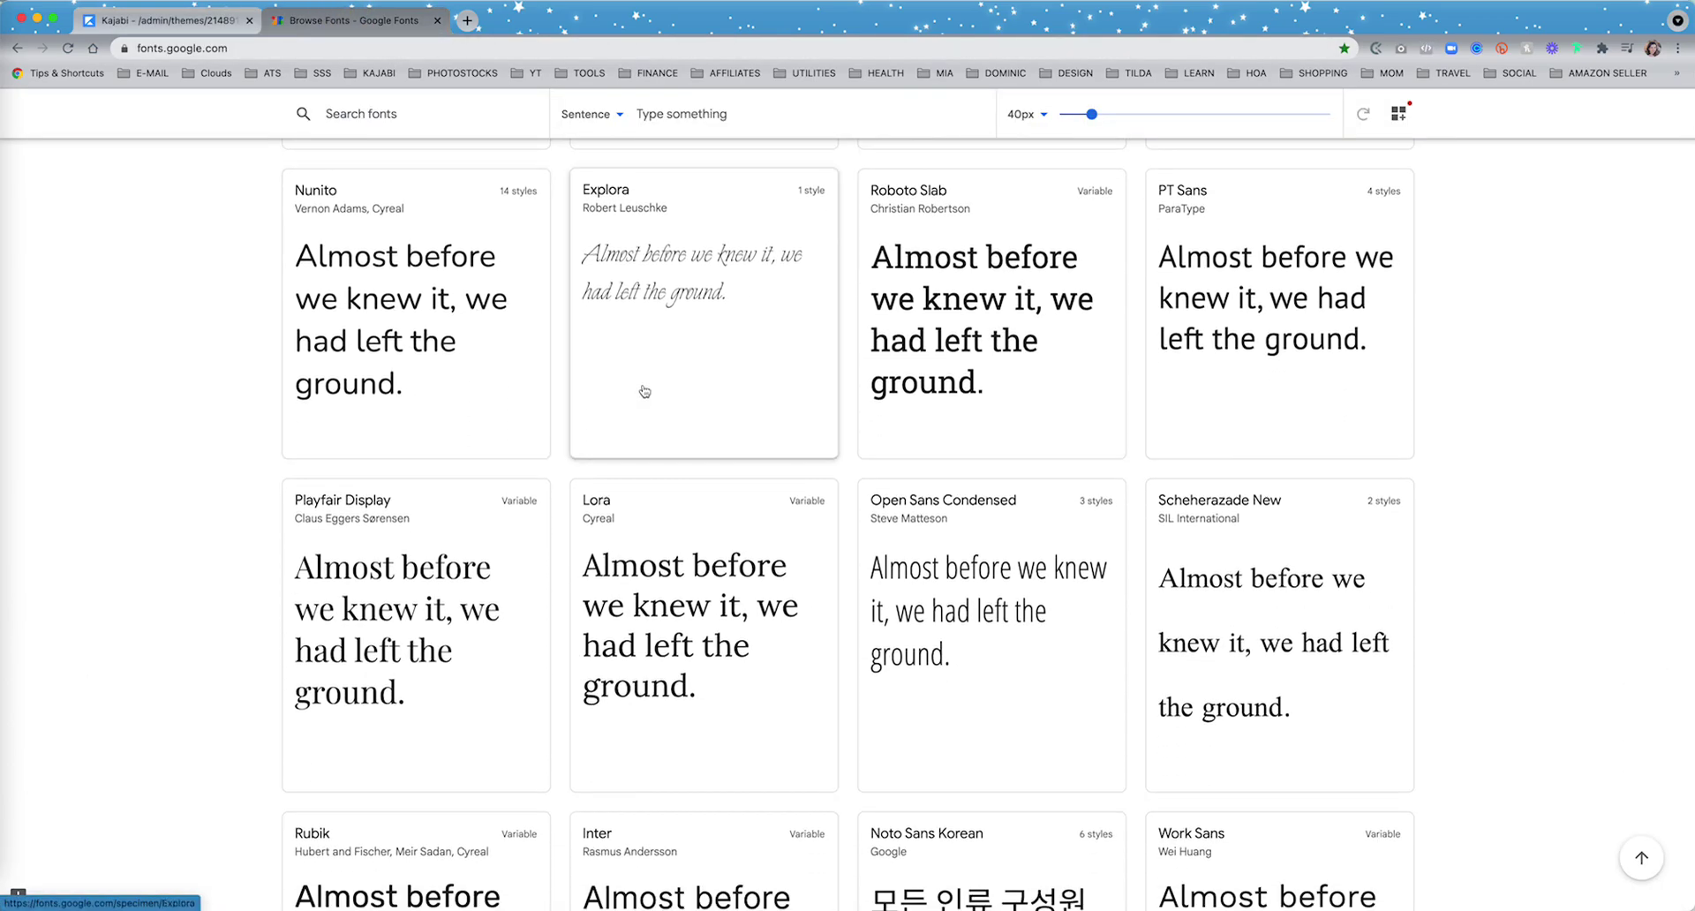
{"action": "left_click", "coordinate": [685, 283]}
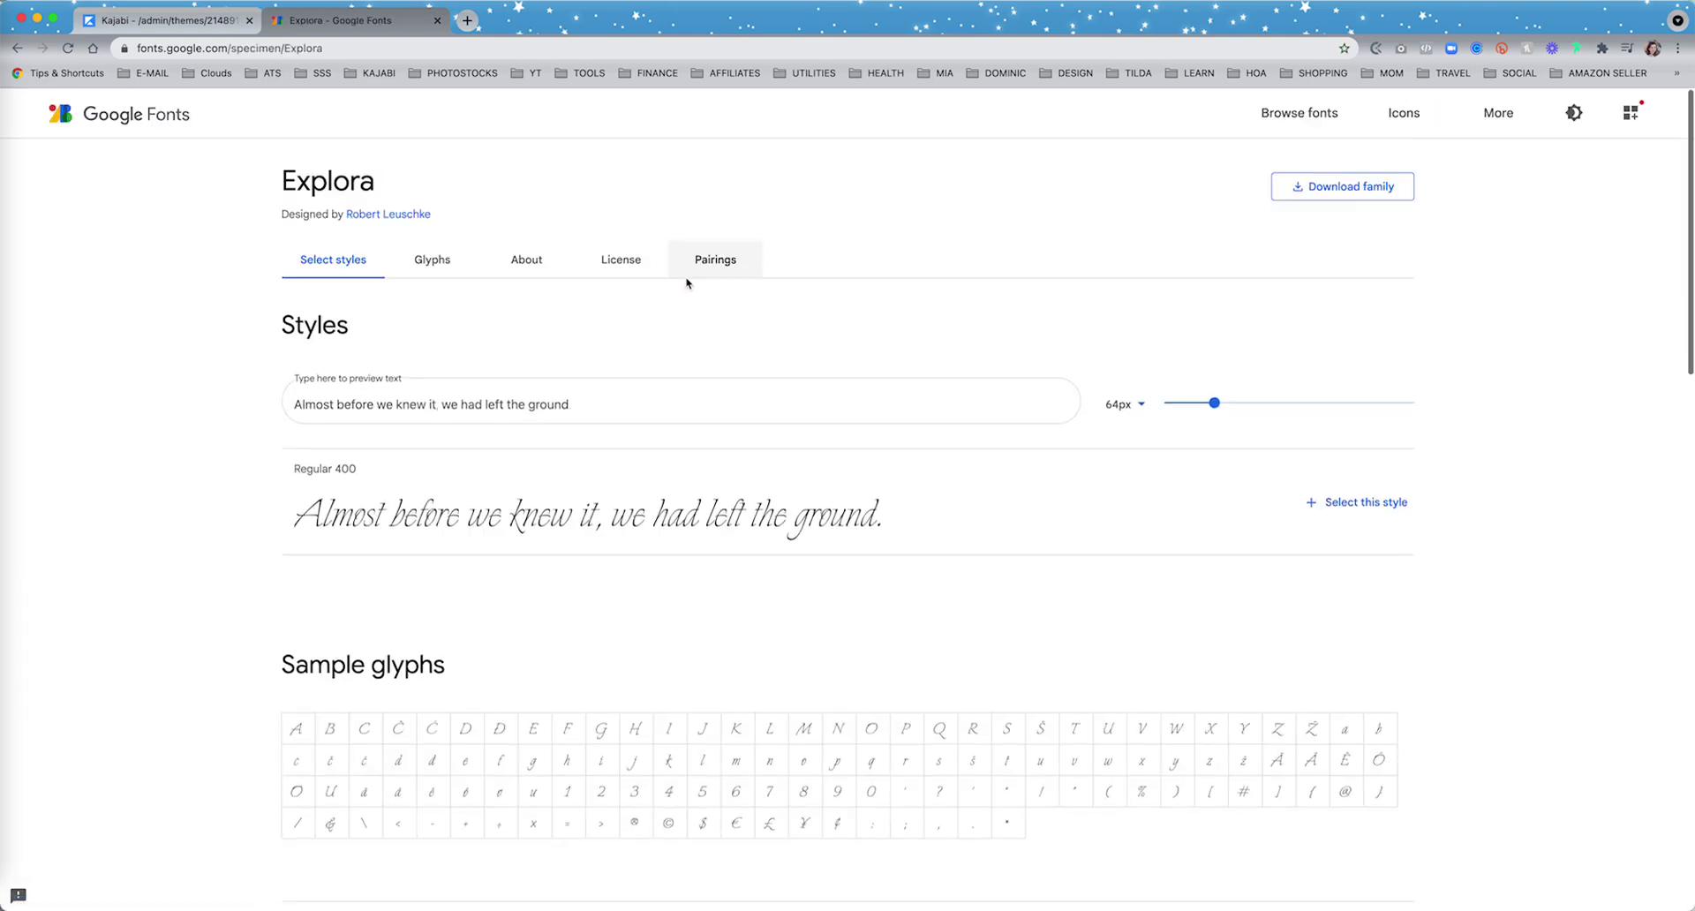
{"action": "left_click", "coordinate": [1375, 503]}
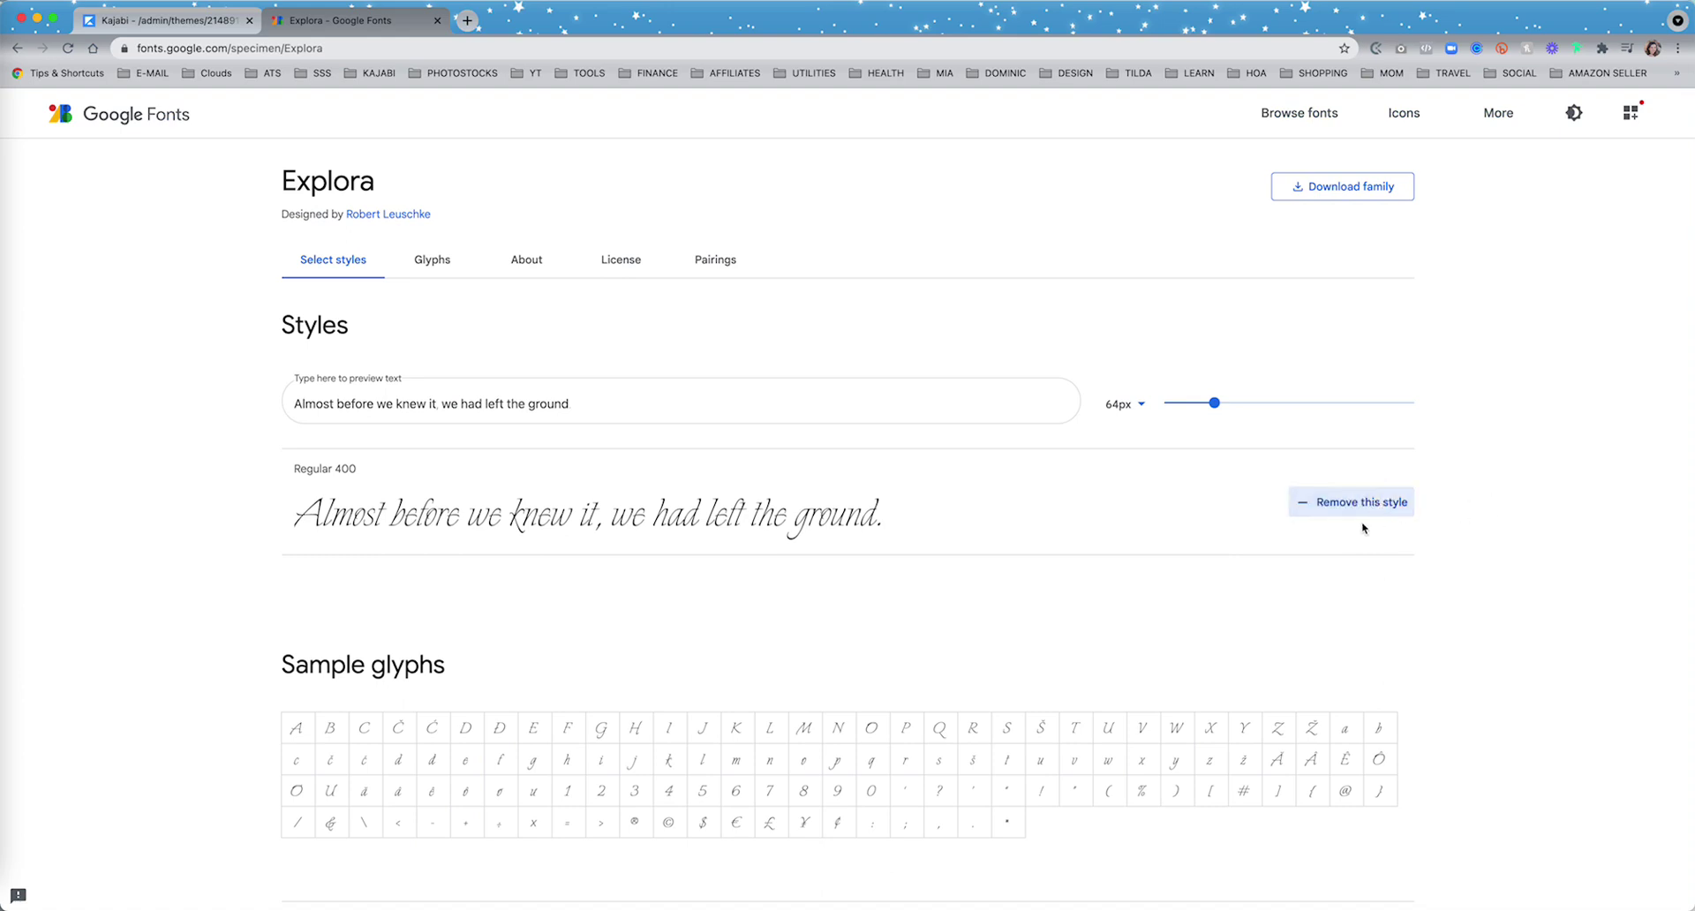
{"action": "left_click", "coordinate": [1630, 112]}
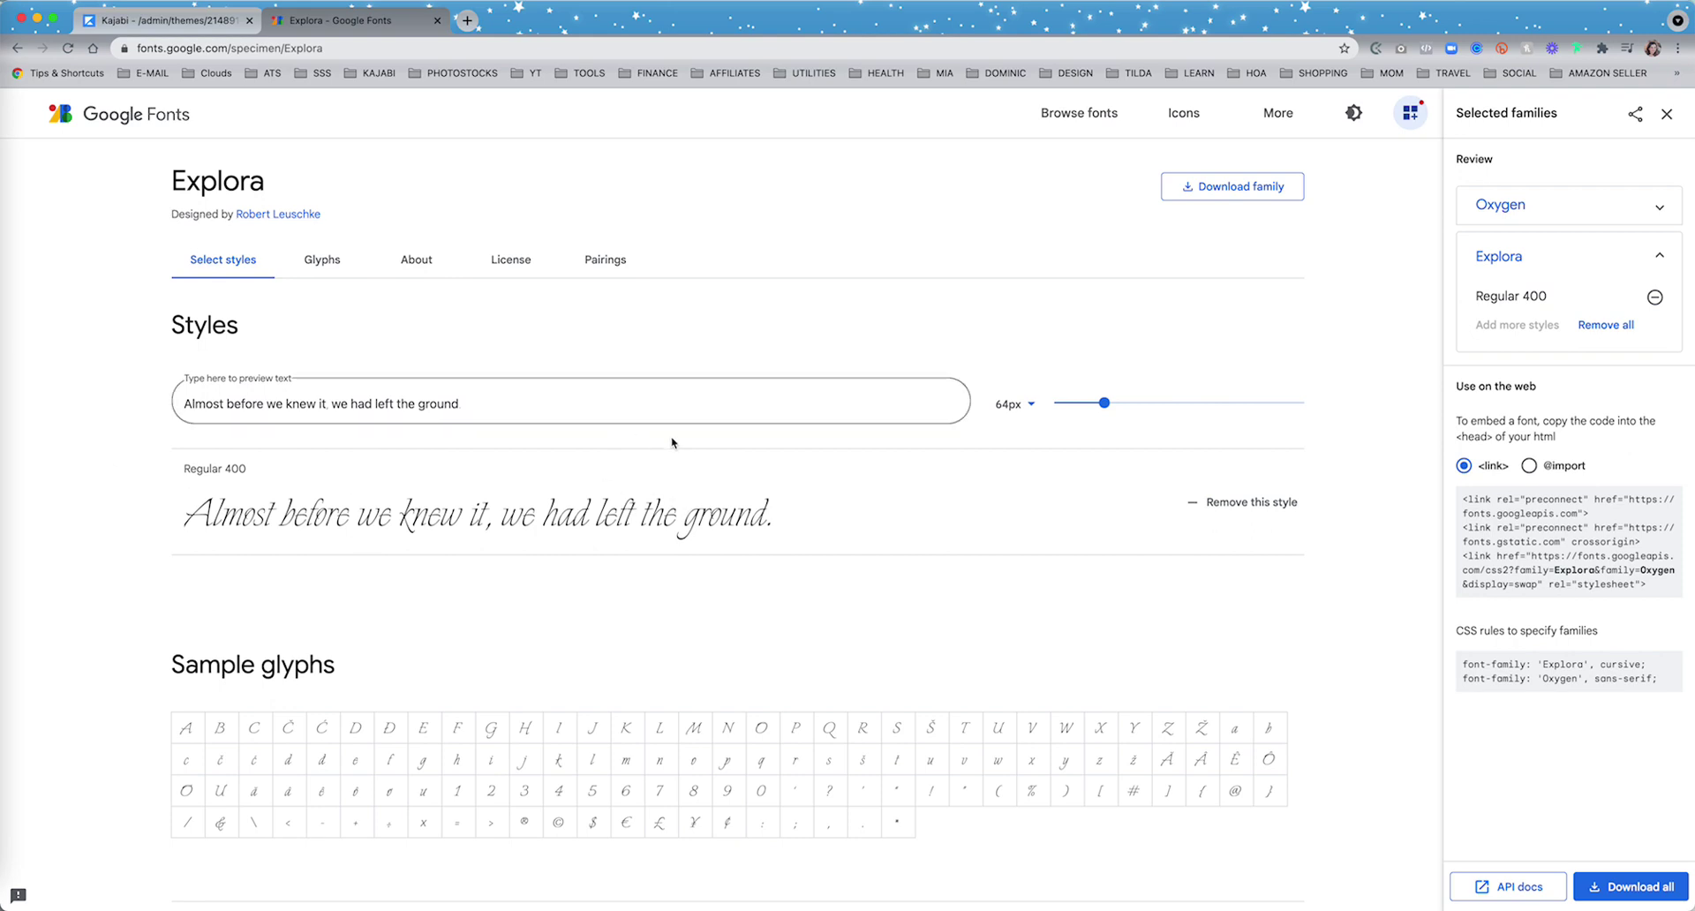
{"action": "left_click", "coordinate": [1252, 520]}
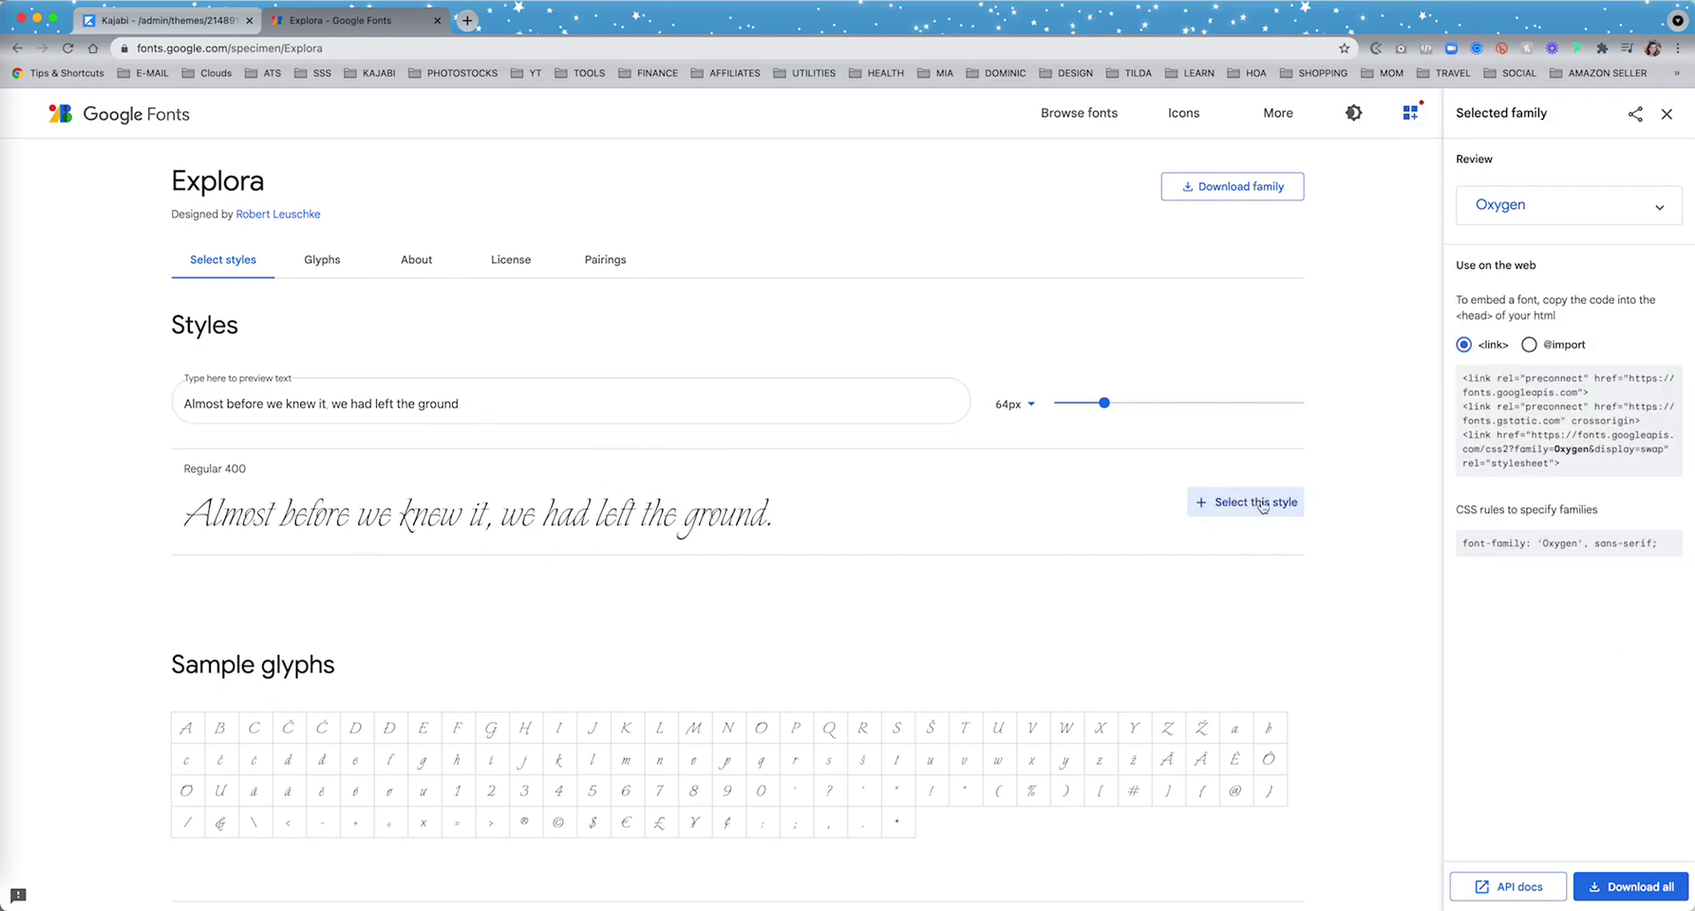
{"action": "left_click", "coordinate": [1293, 510]}
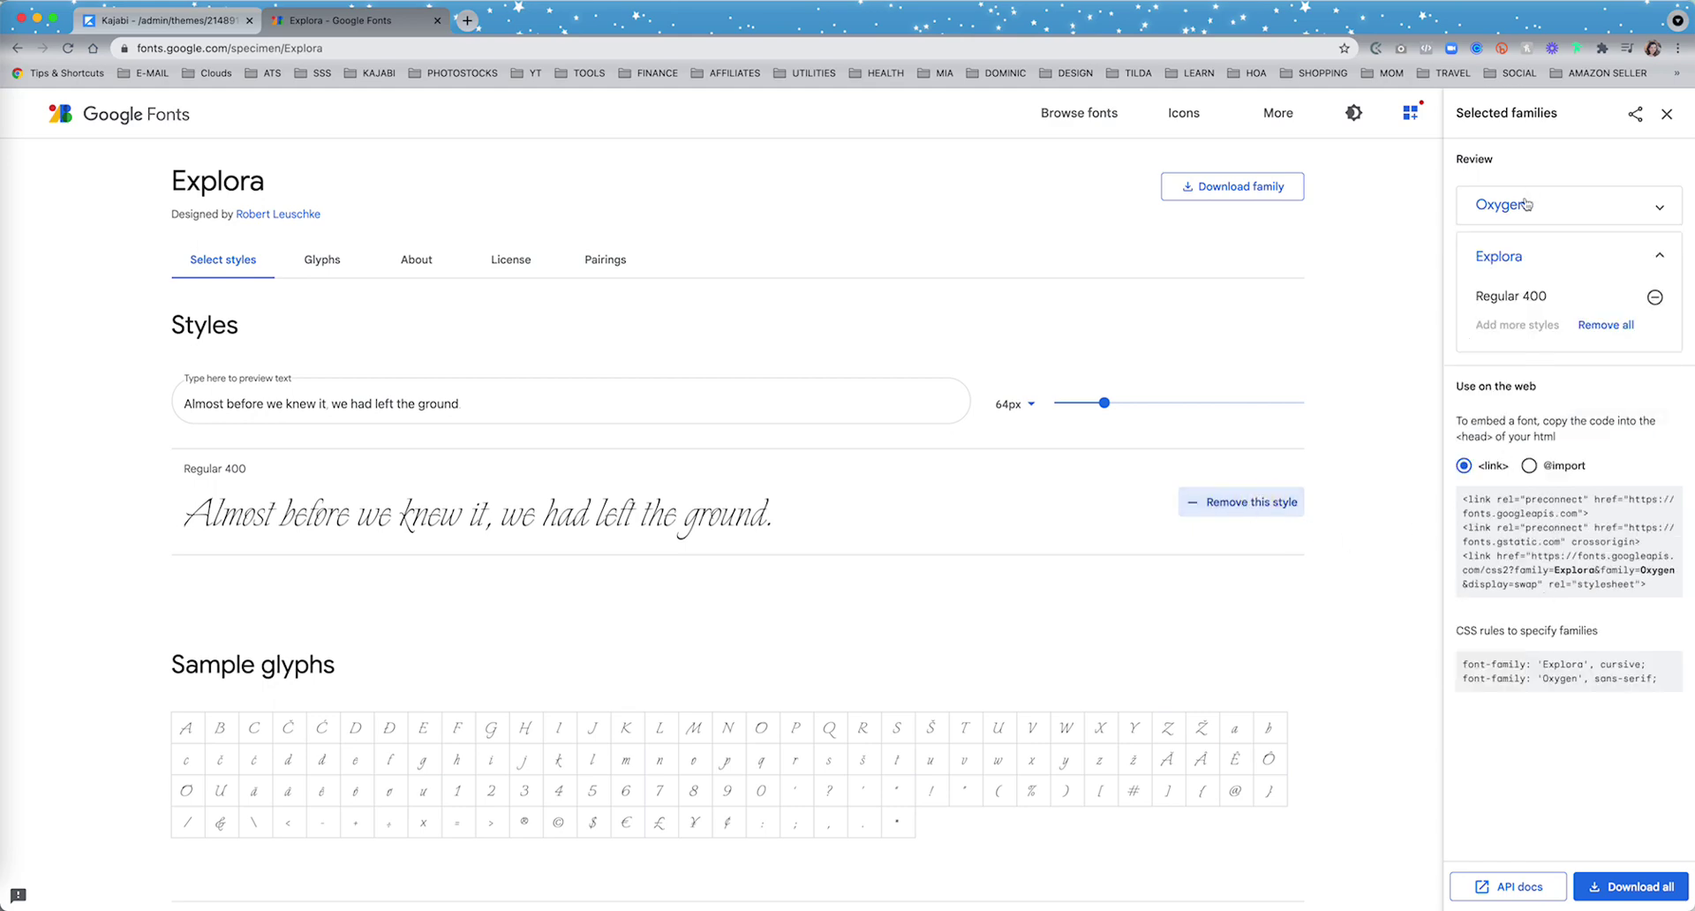
{"action": "left_click", "coordinate": [1661, 207]}
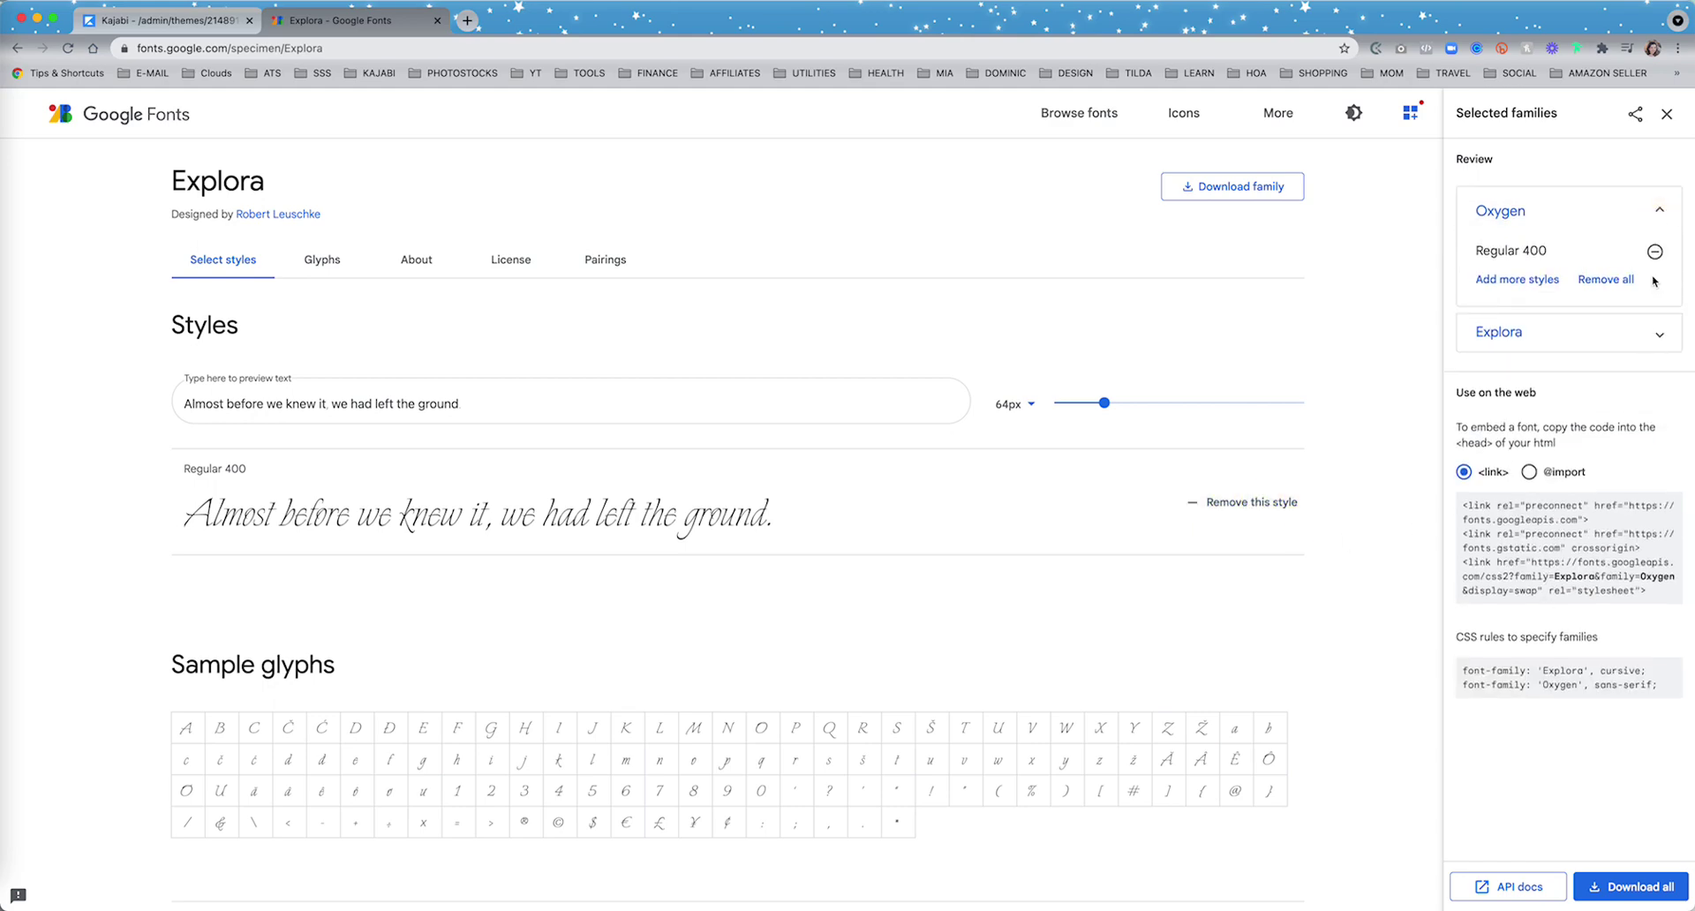
{"action": "left_click", "coordinate": [1653, 254]}
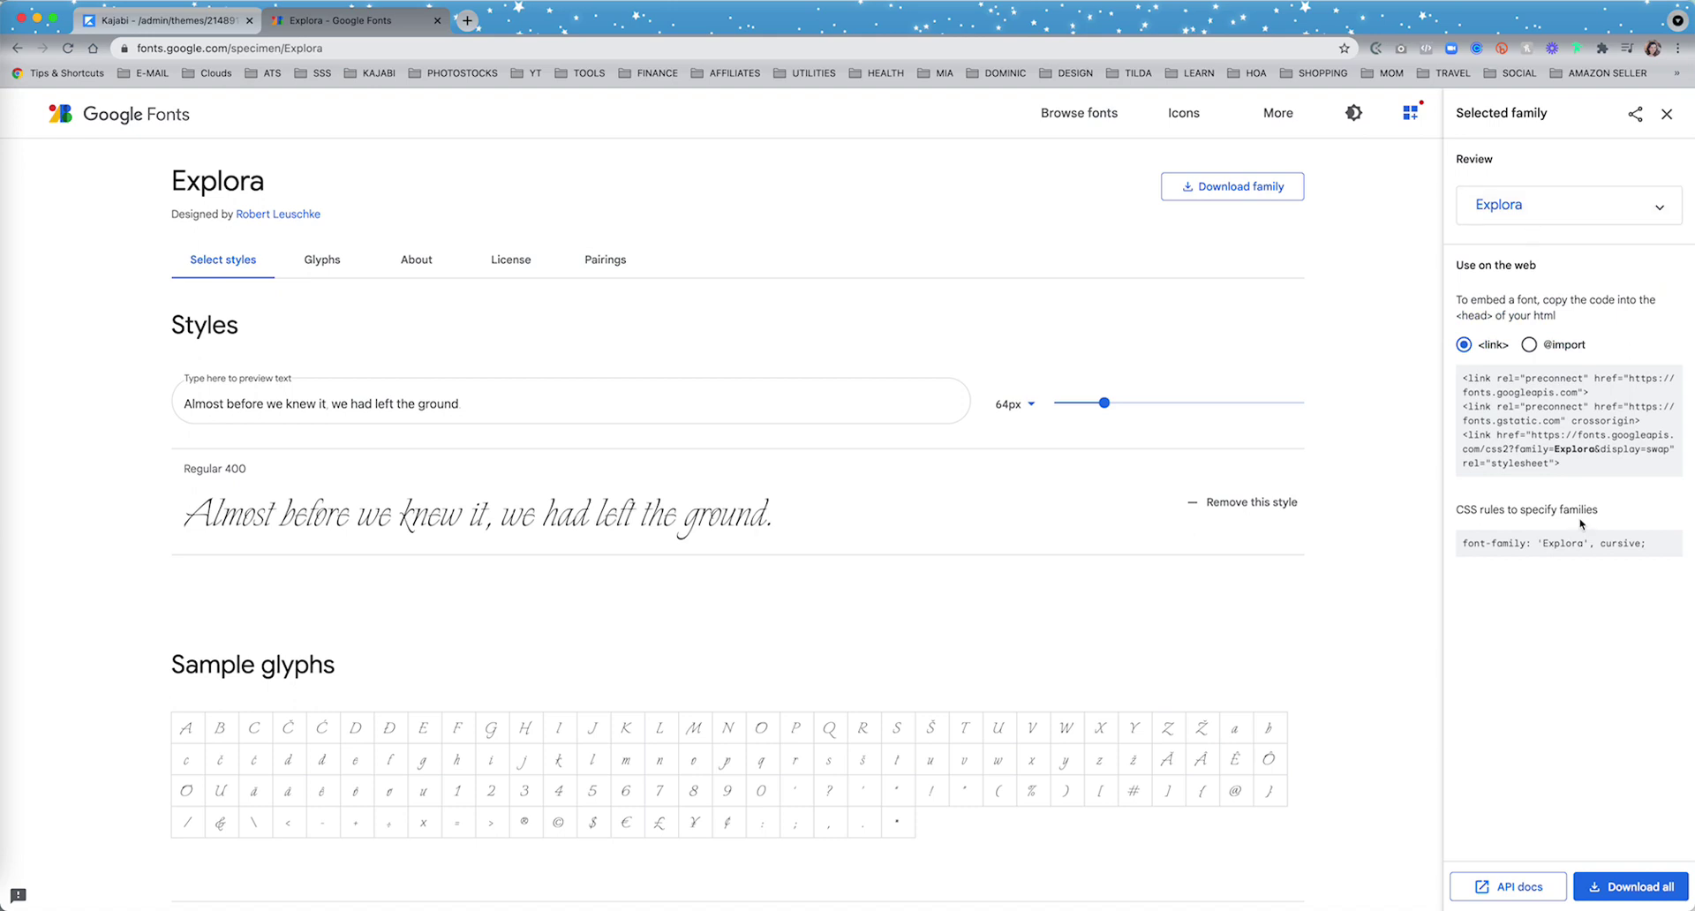
{"action": "left_click", "coordinate": [1530, 346]}
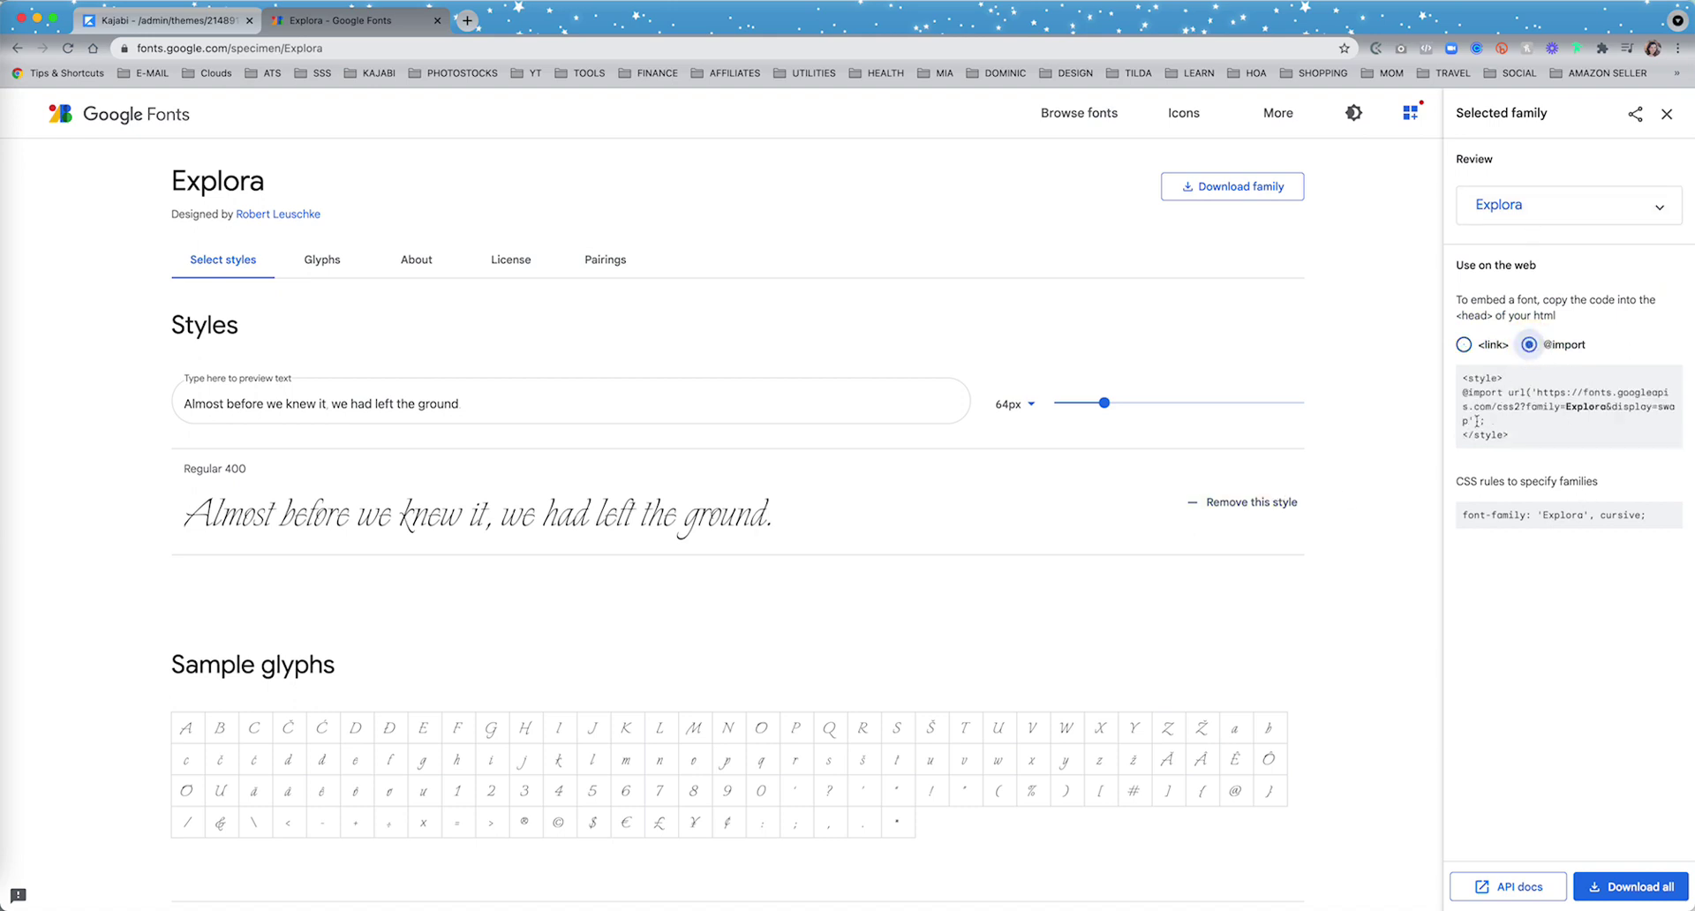
{"action": "left_click_drag", "start_coordinate": [1488, 422], "coordinate": [1462, 402]}
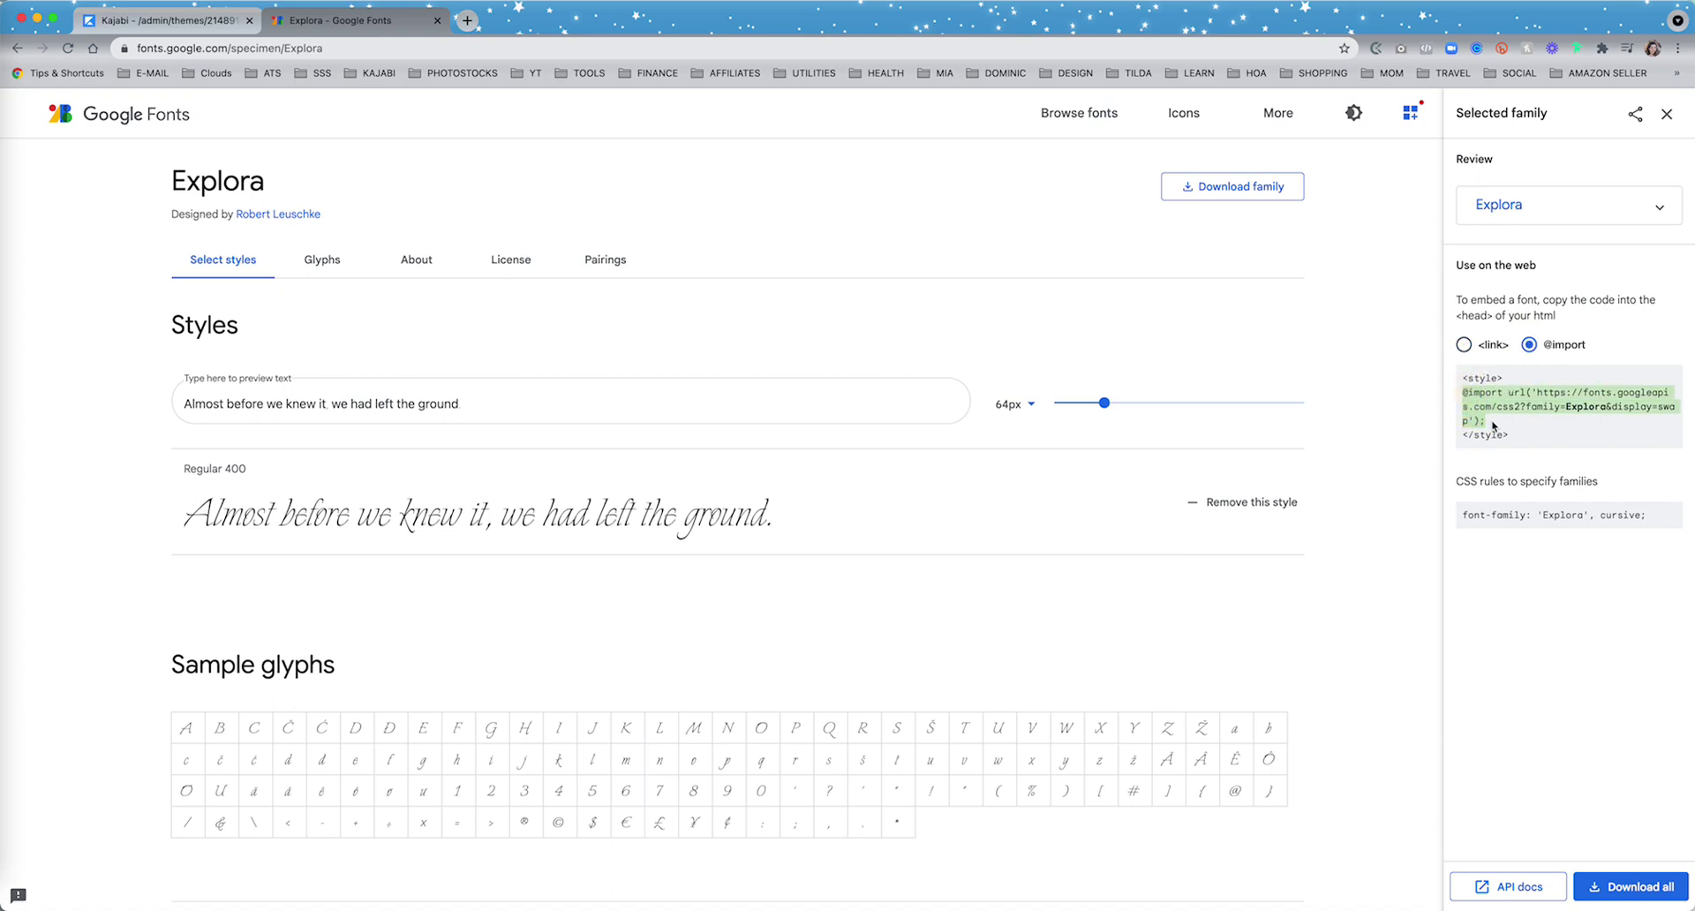
{"action": "left_click_drag", "start_coordinate": [1493, 426], "coordinate": [1466, 394]}
{"action": "key", "text": "super+c"}
Switch to the Kajabi page editor and examine the headings throughout the sales page, from the hero to the footer
{"action": "left_click", "coordinate": [185, 26]}
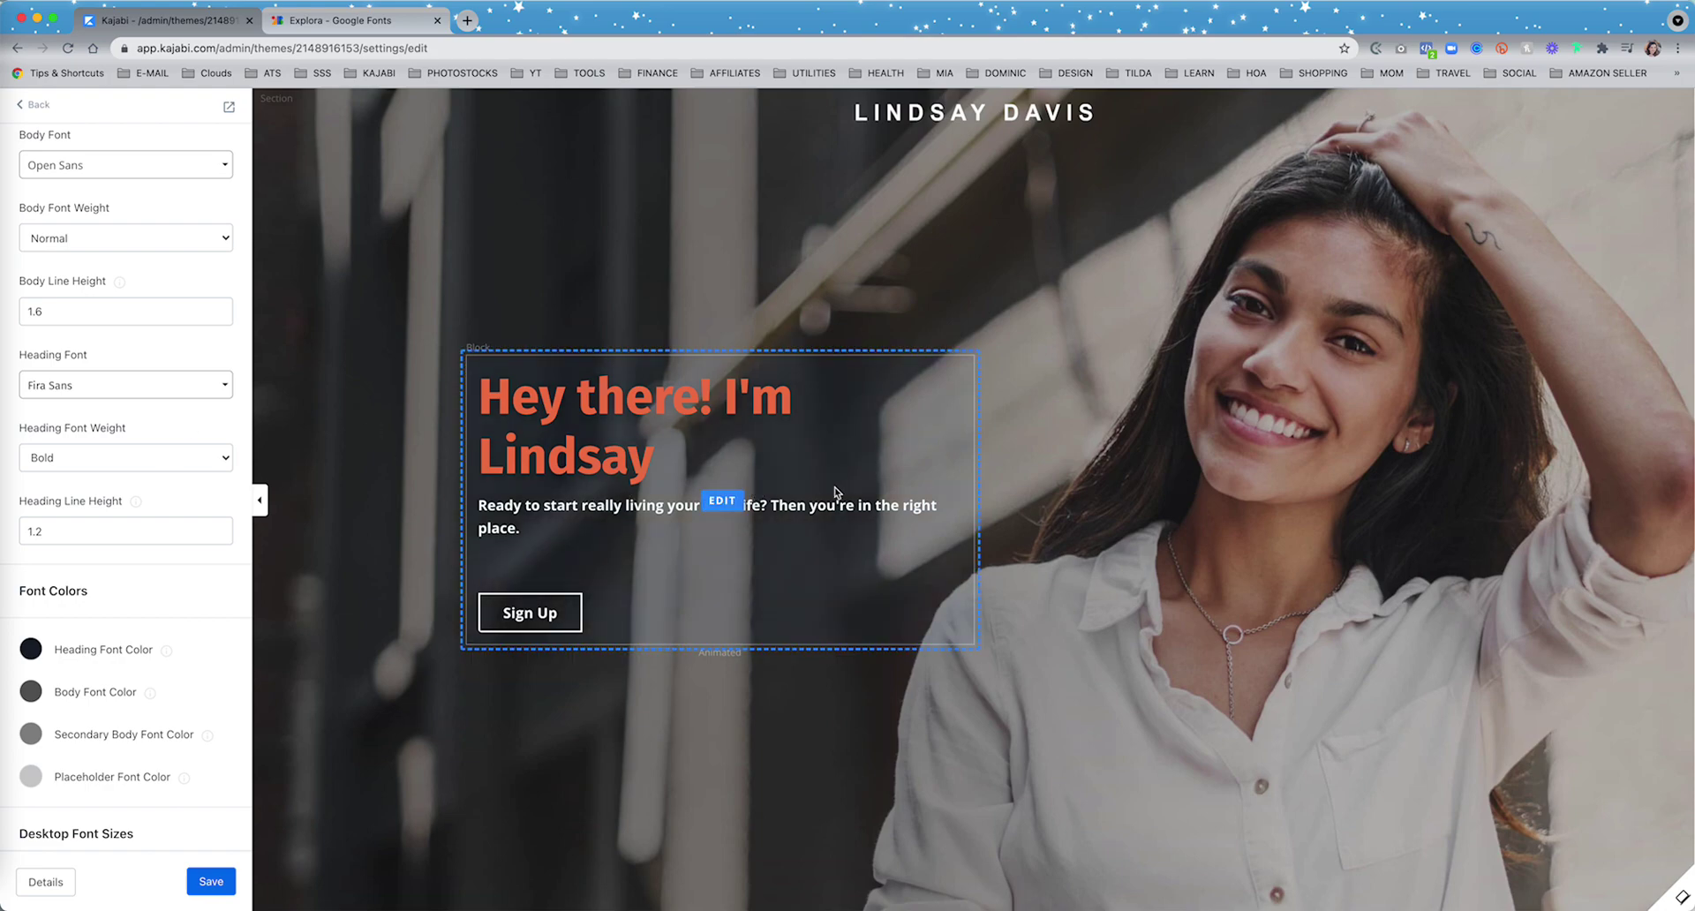
{"action": "scroll", "coordinate": [848, 490], "scroll_direction": "down", "scroll_amount": 7}
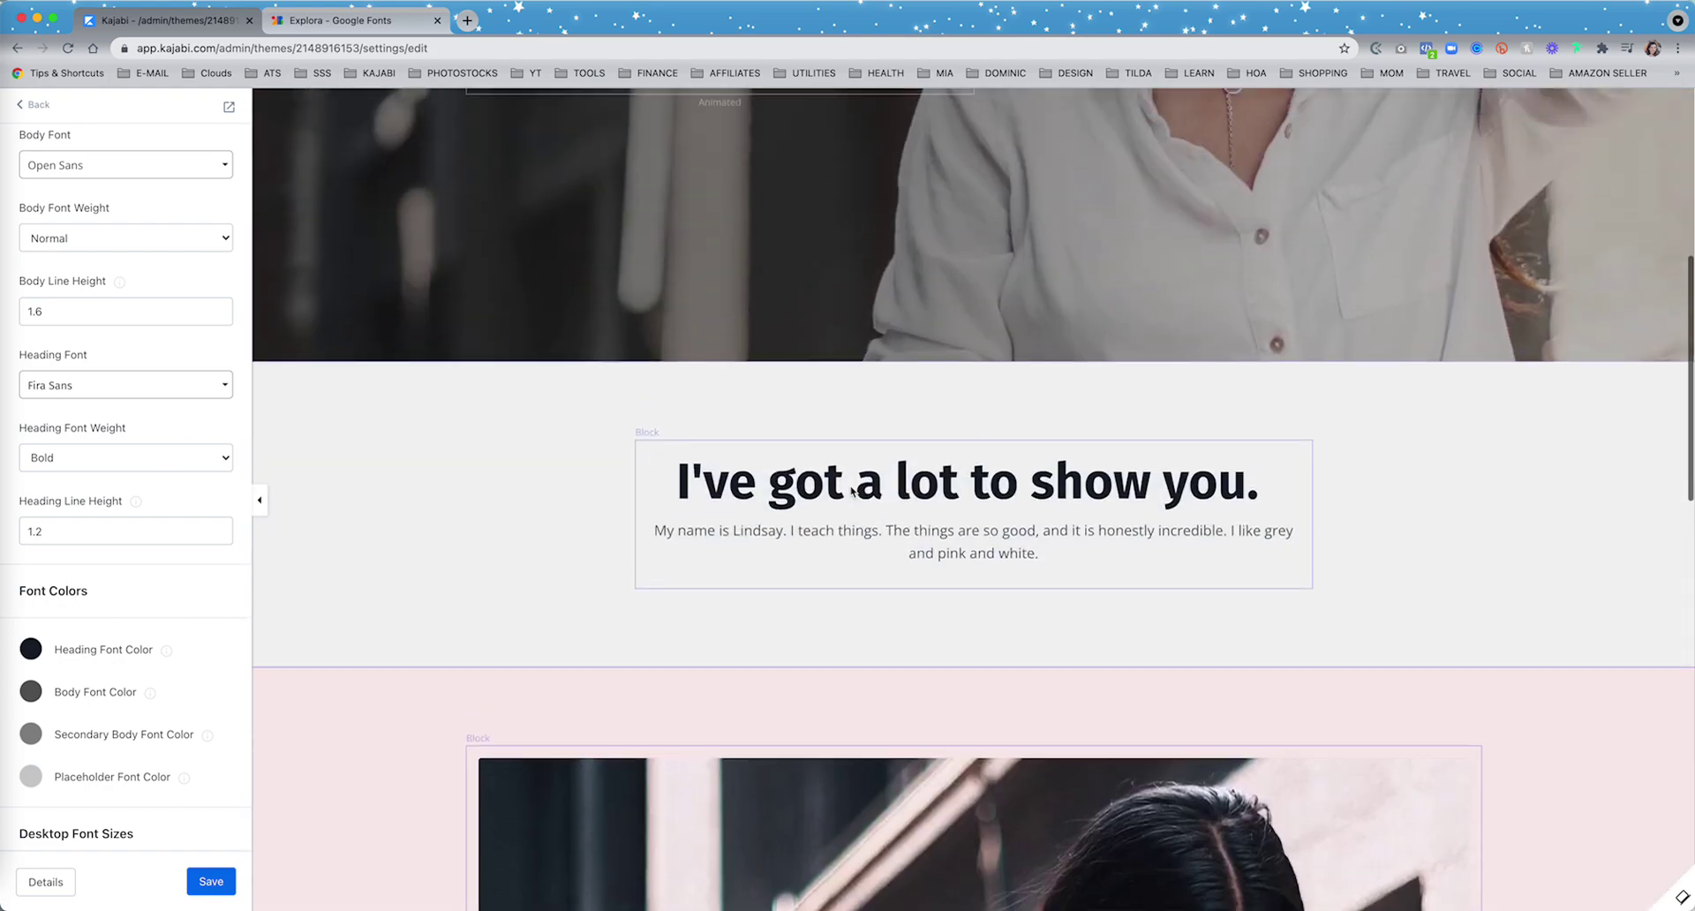
{"action": "scroll", "coordinate": [851, 491], "scroll_direction": "down", "scroll_amount": 8}
{"action": "scroll", "coordinate": [849, 487], "scroll_direction": "up", "scroll_amount": 15}
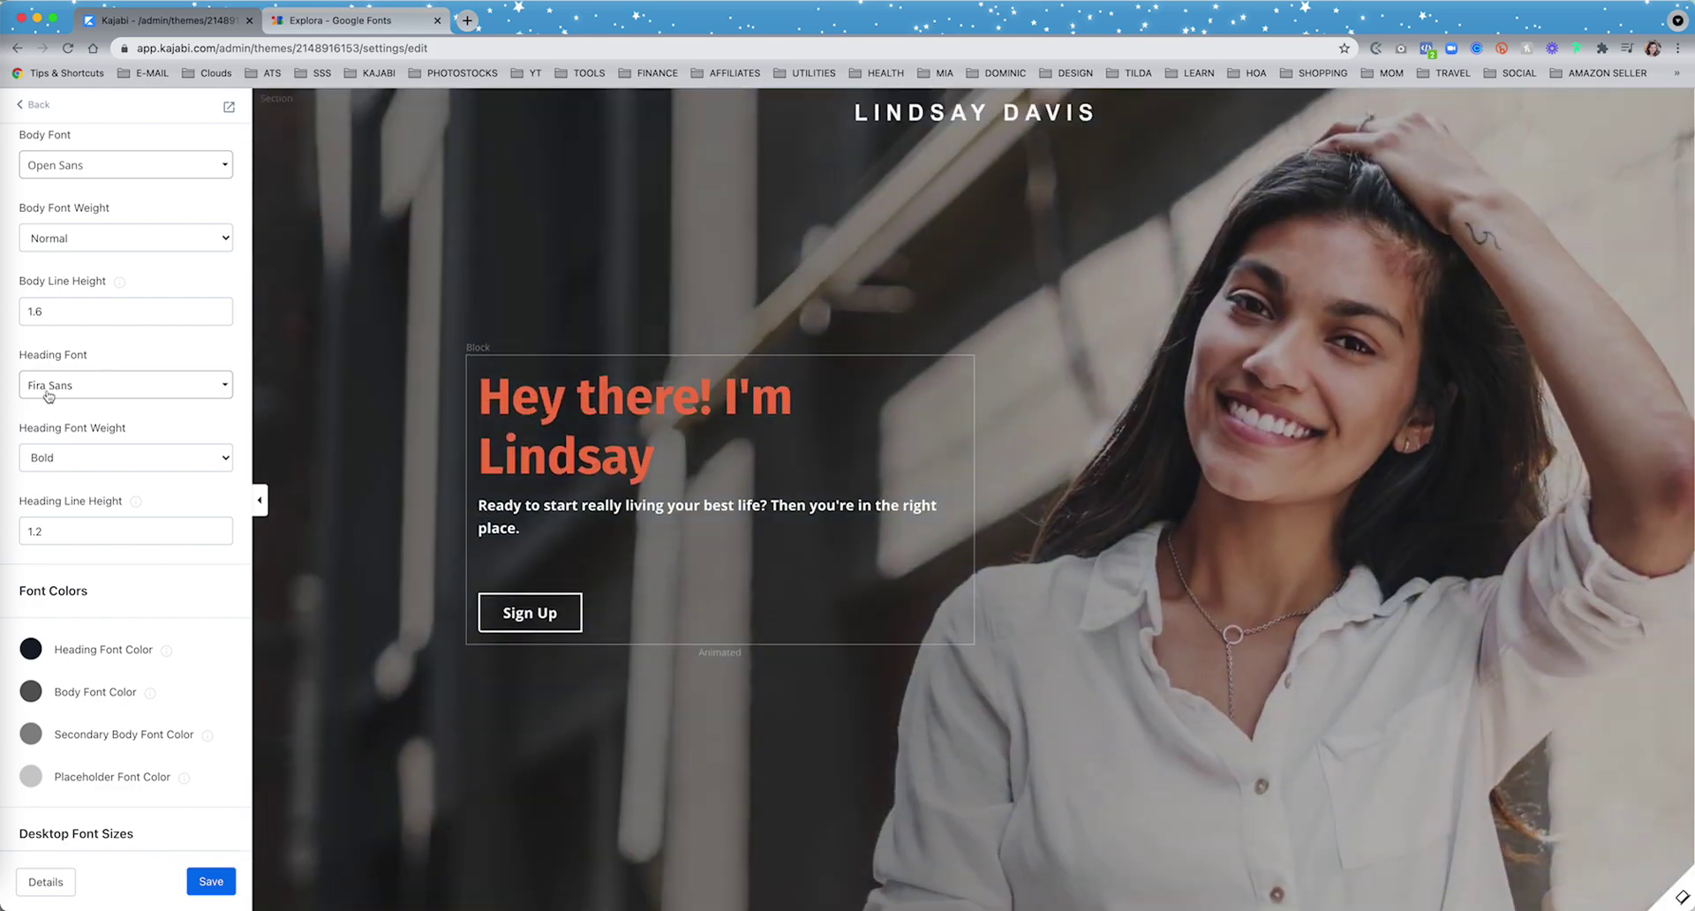
{"action": "scroll", "coordinate": [590, 464], "scroll_direction": "down", "scroll_amount": 6}
{"action": "scroll", "coordinate": [590, 458], "scroll_direction": "down", "scroll_amount": 5}
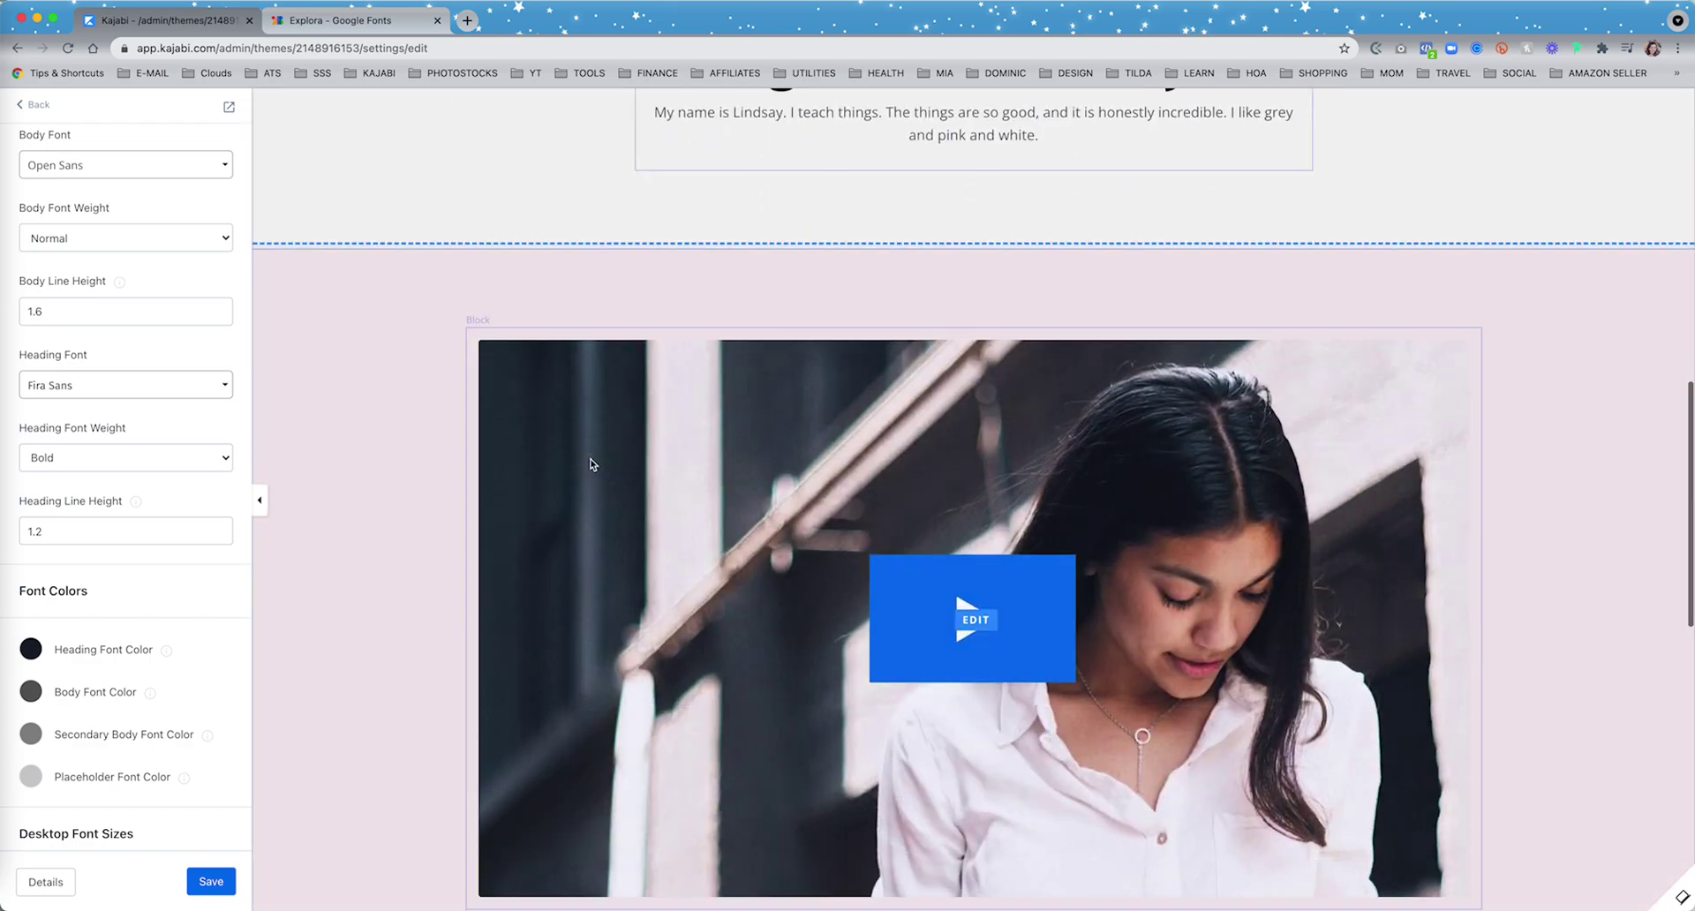
{"action": "scroll", "coordinate": [587, 461], "scroll_direction": "up", "scroll_amount": 2}
{"action": "scroll", "coordinate": [1051, 345], "scroll_direction": "down", "scroll_amount": 8}
{"action": "scroll", "coordinate": [1216, 520], "scroll_direction": "down", "scroll_amount": 5}
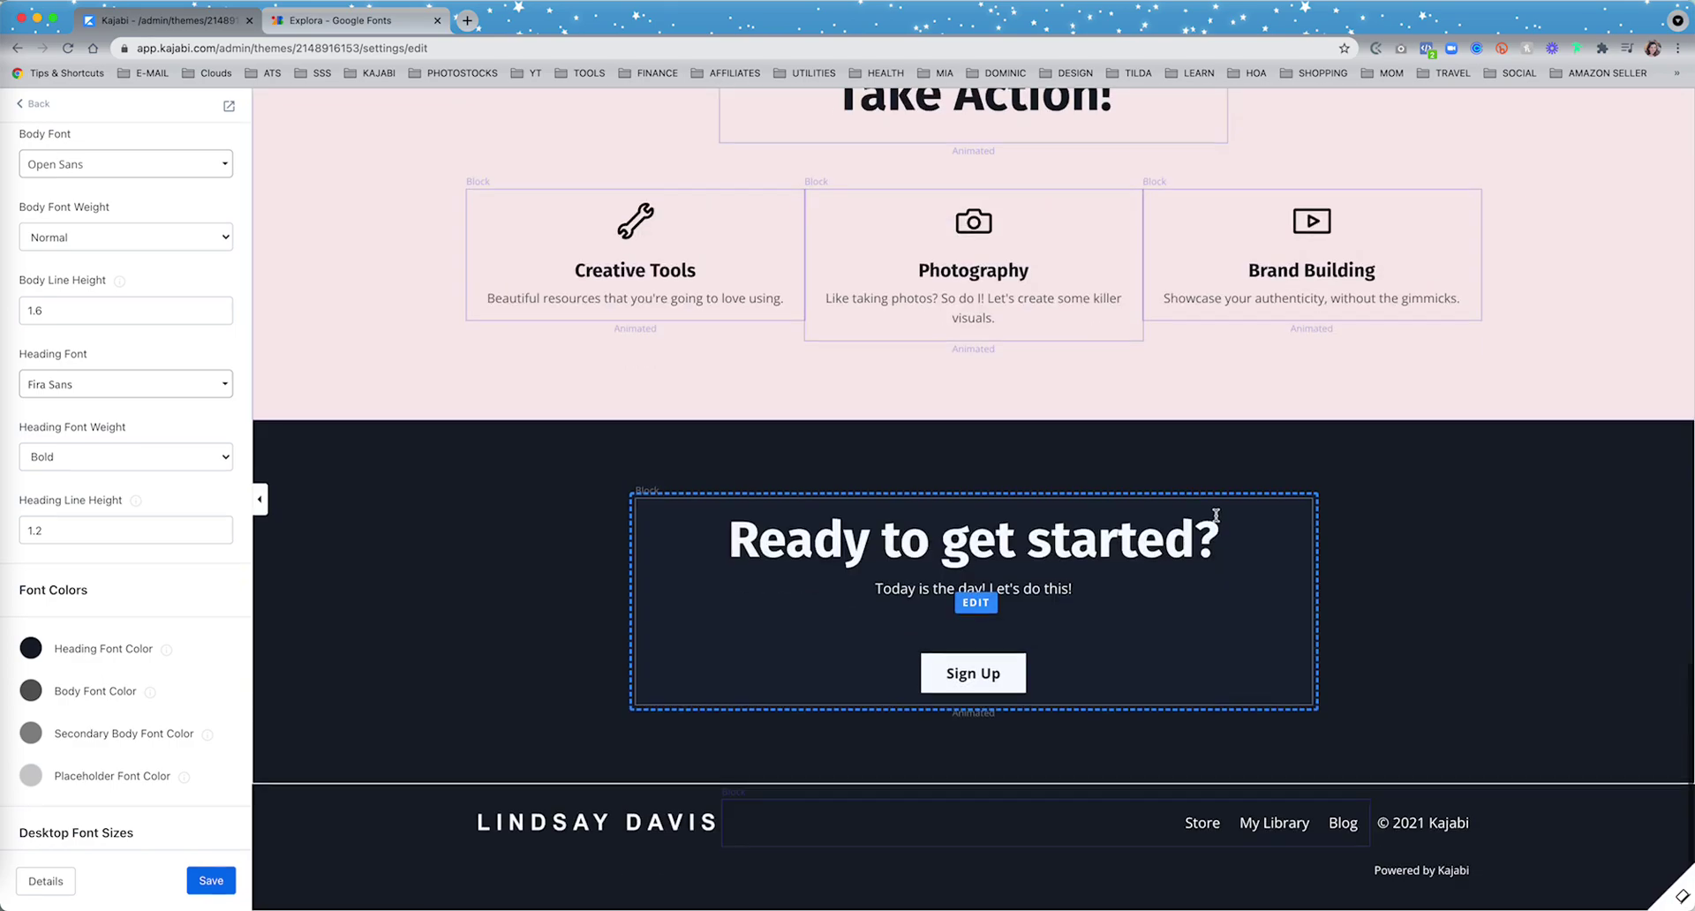
{"action": "scroll", "coordinate": [1146, 475], "scroll_direction": "up", "scroll_amount": 10}
{"action": "scroll", "coordinate": [1066, 407], "scroll_direction": "up", "scroll_amount": 15}
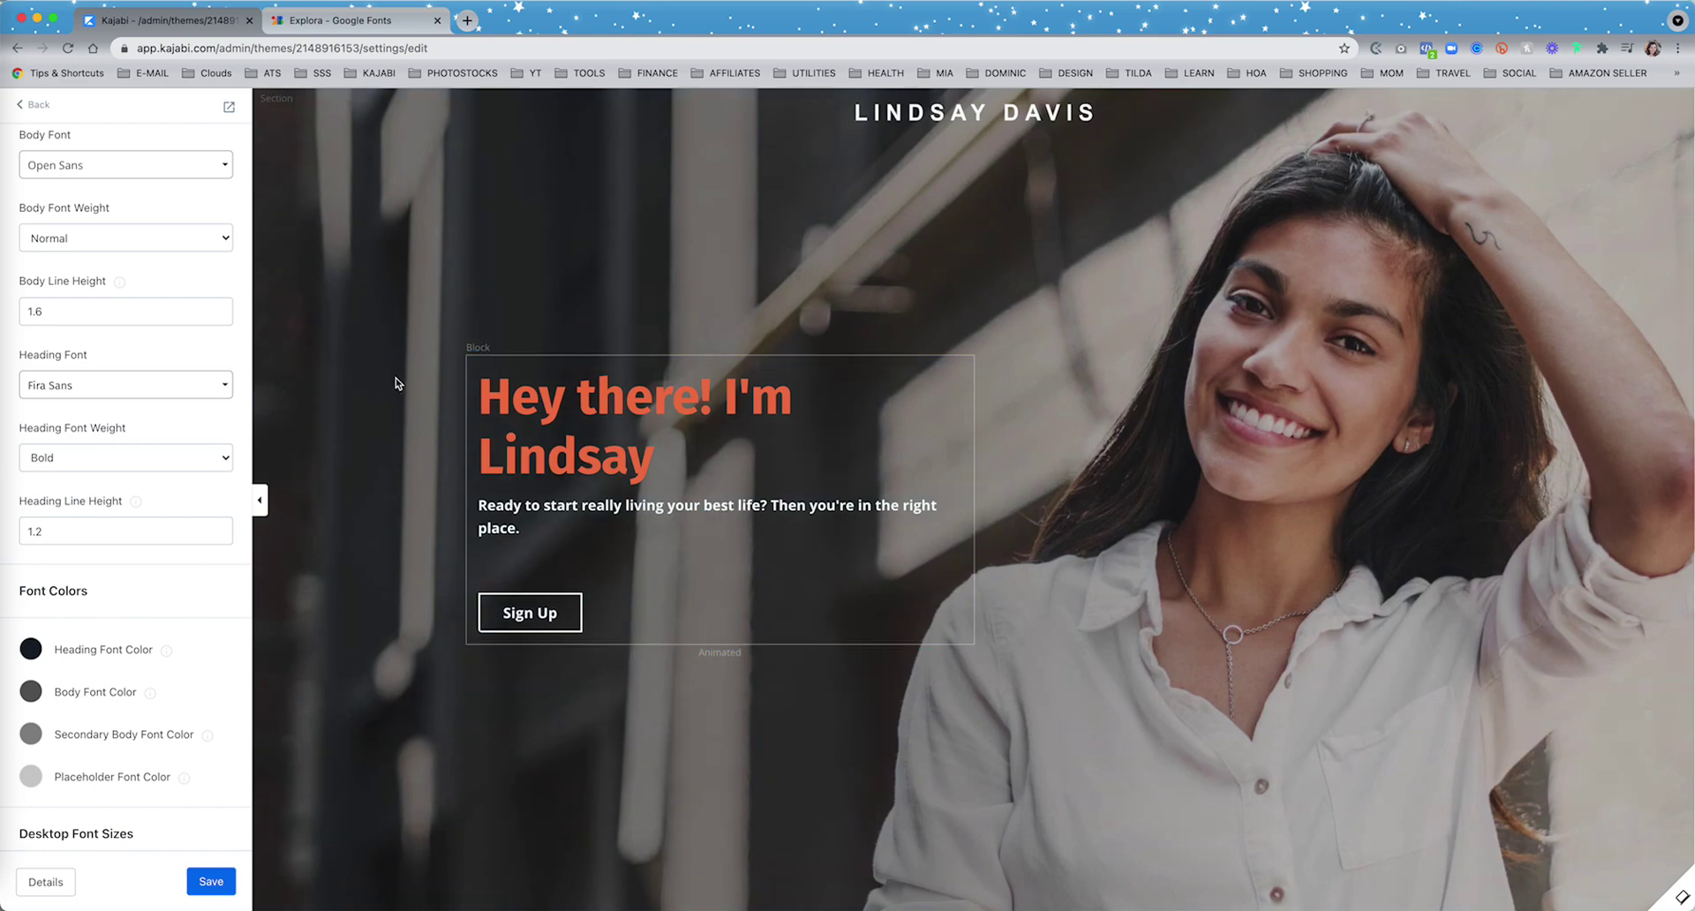
{"action": "left_click", "coordinate": [32, 105]}
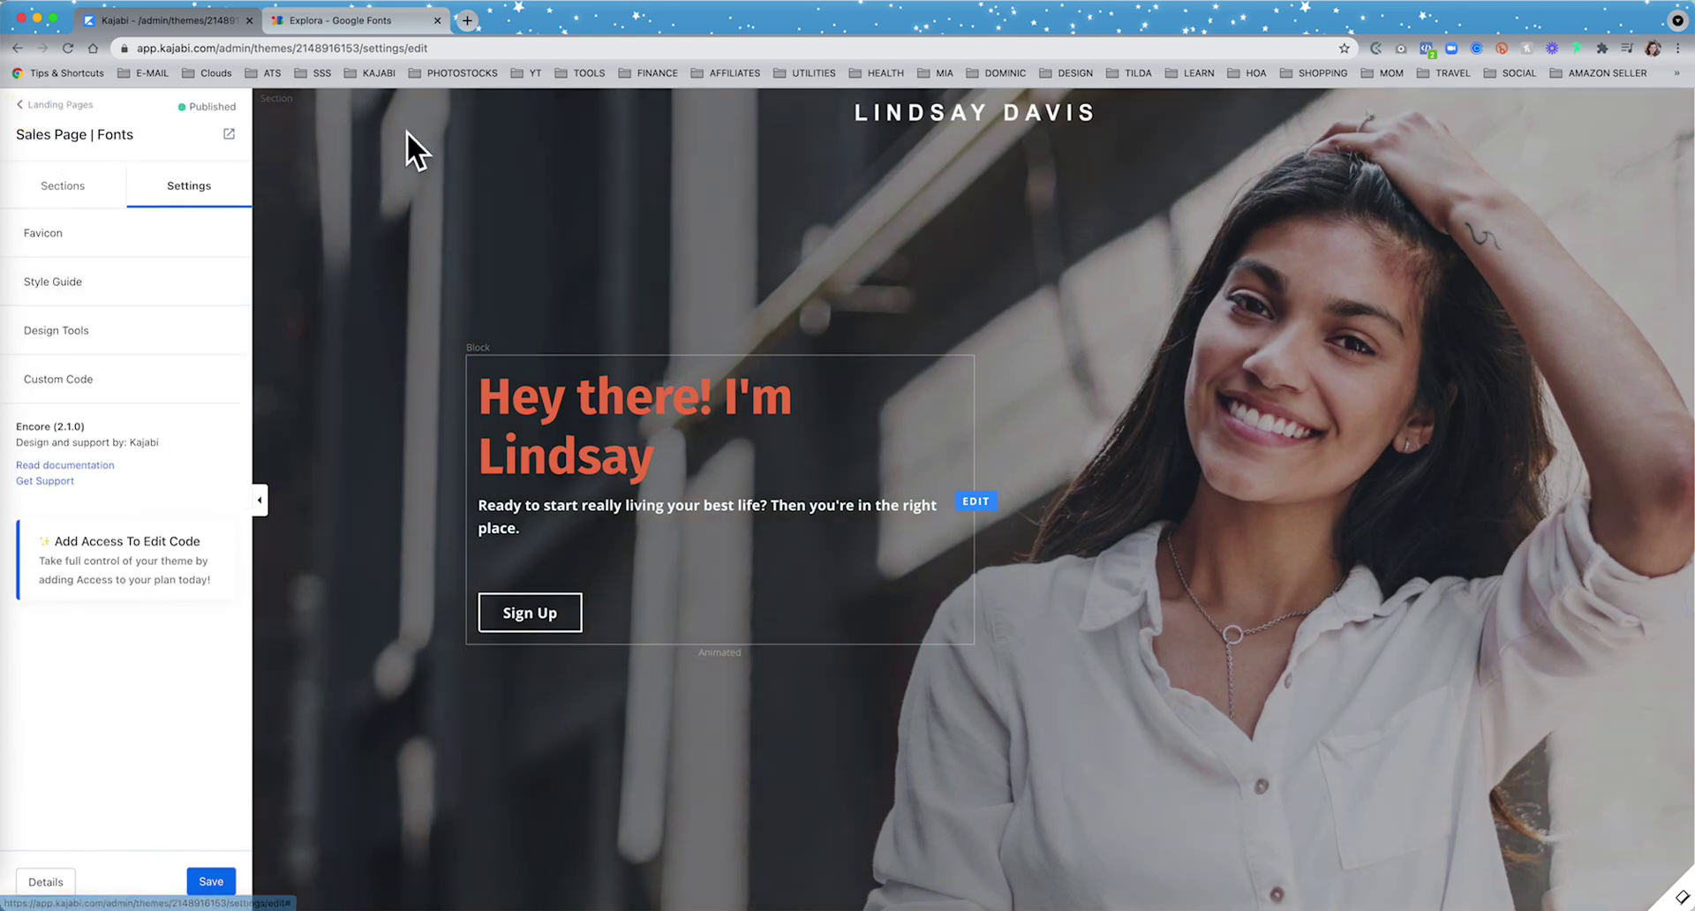
{"action": "left_click", "coordinate": [344, 20]}
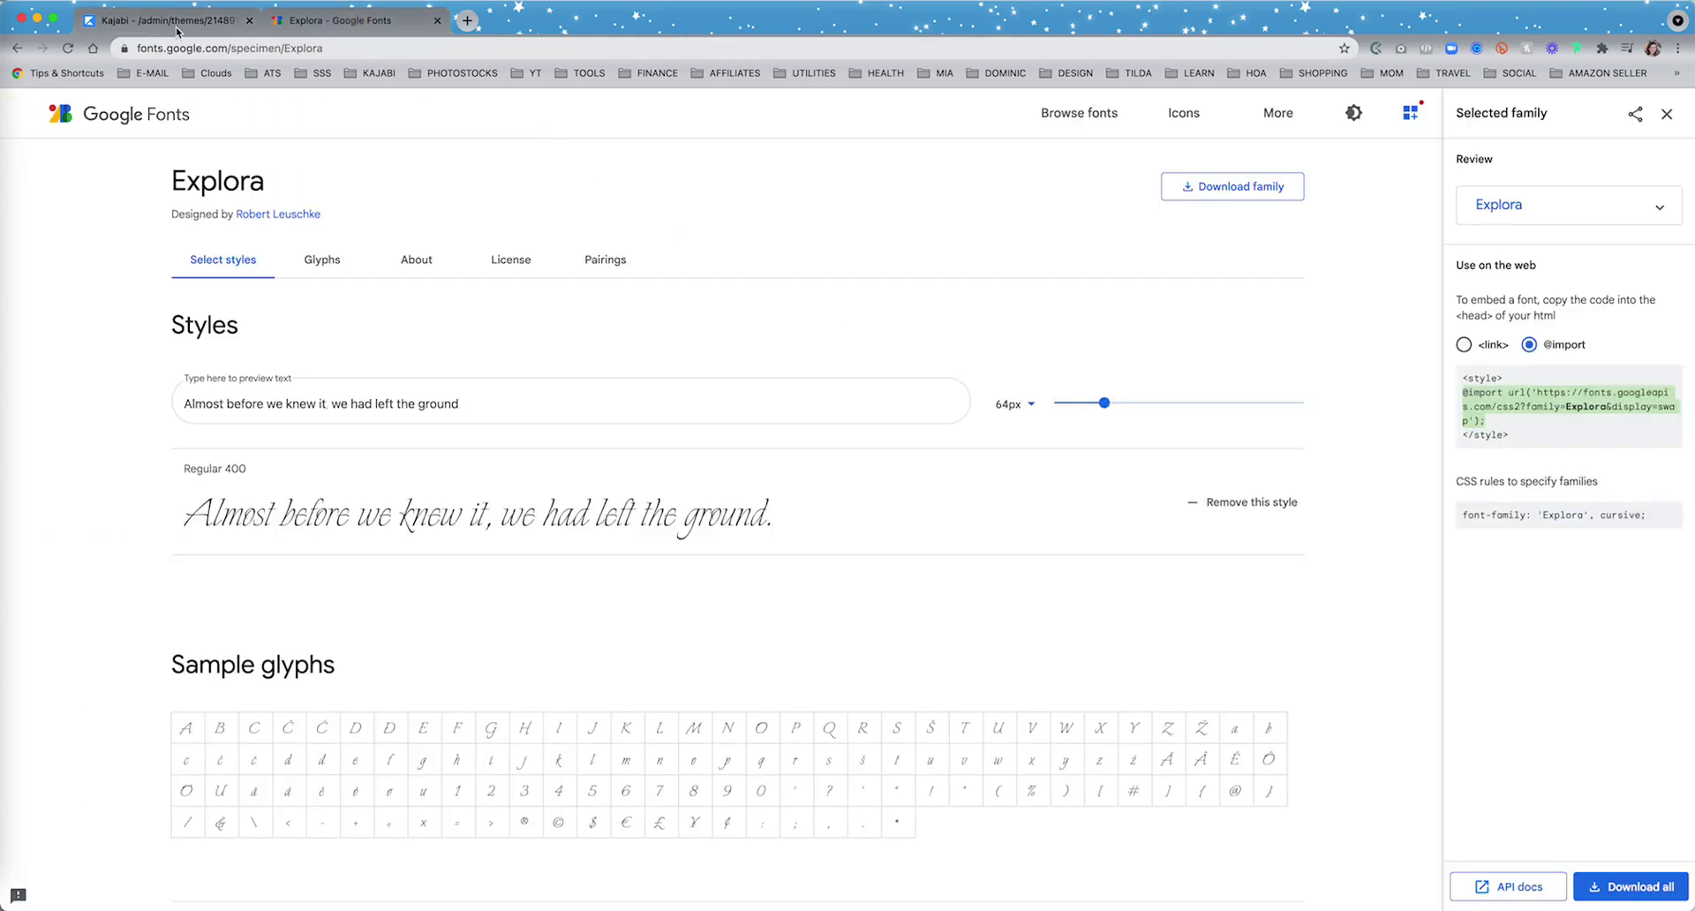
{"action": "left_click", "coordinate": [167, 20]}
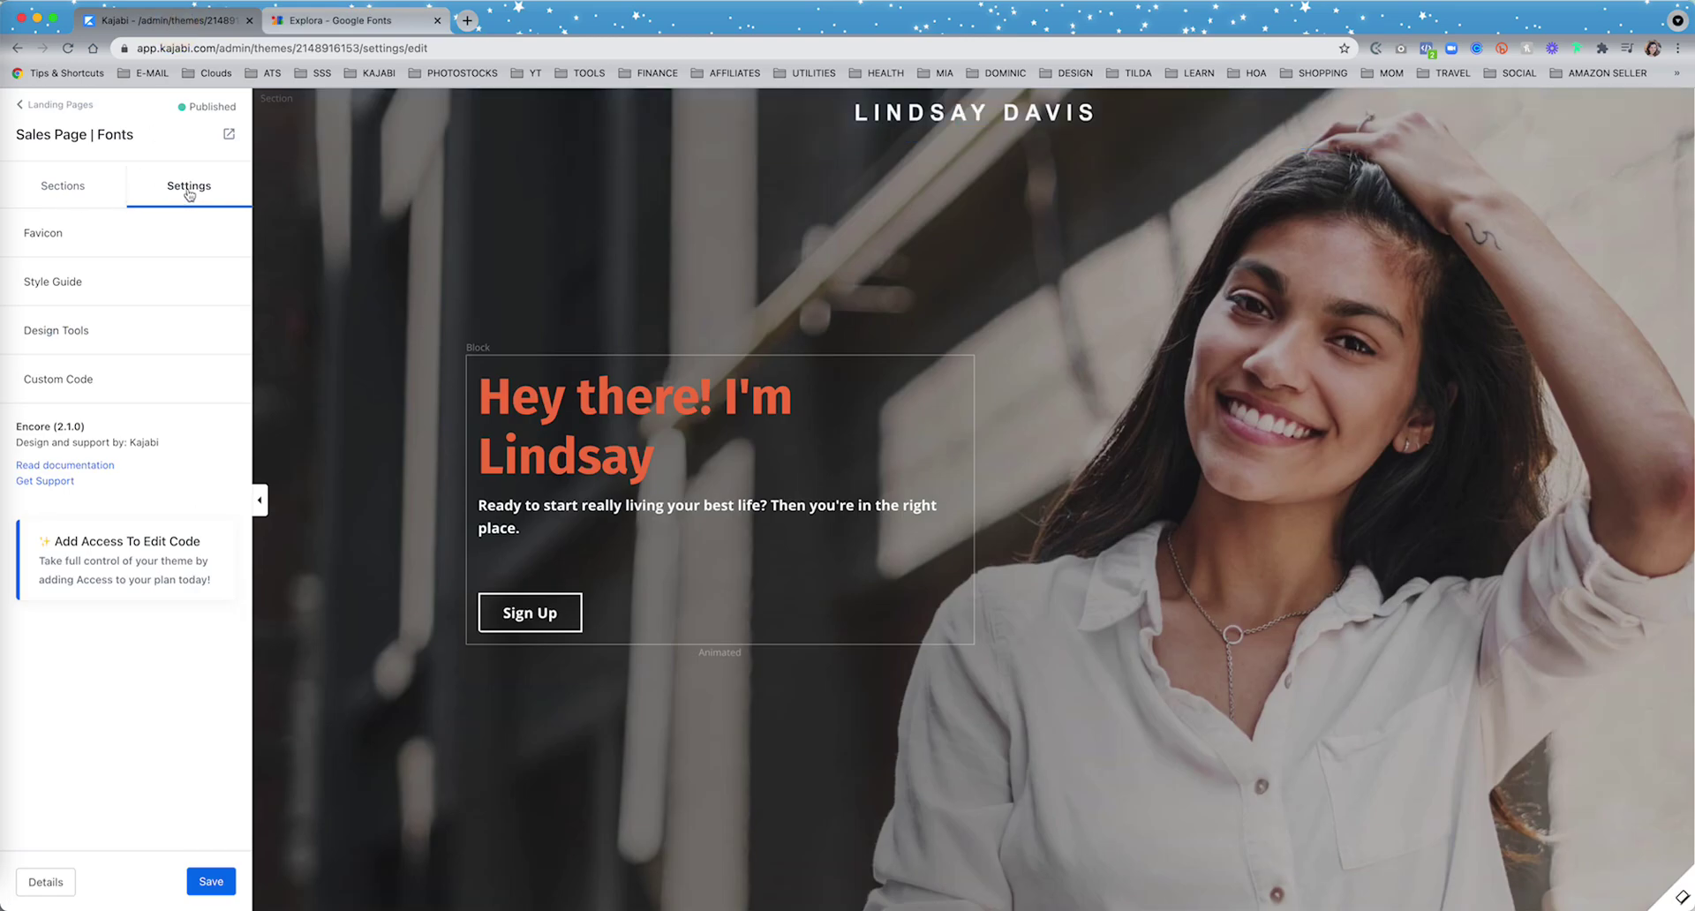
{"action": "left_click", "coordinate": [62, 368]}
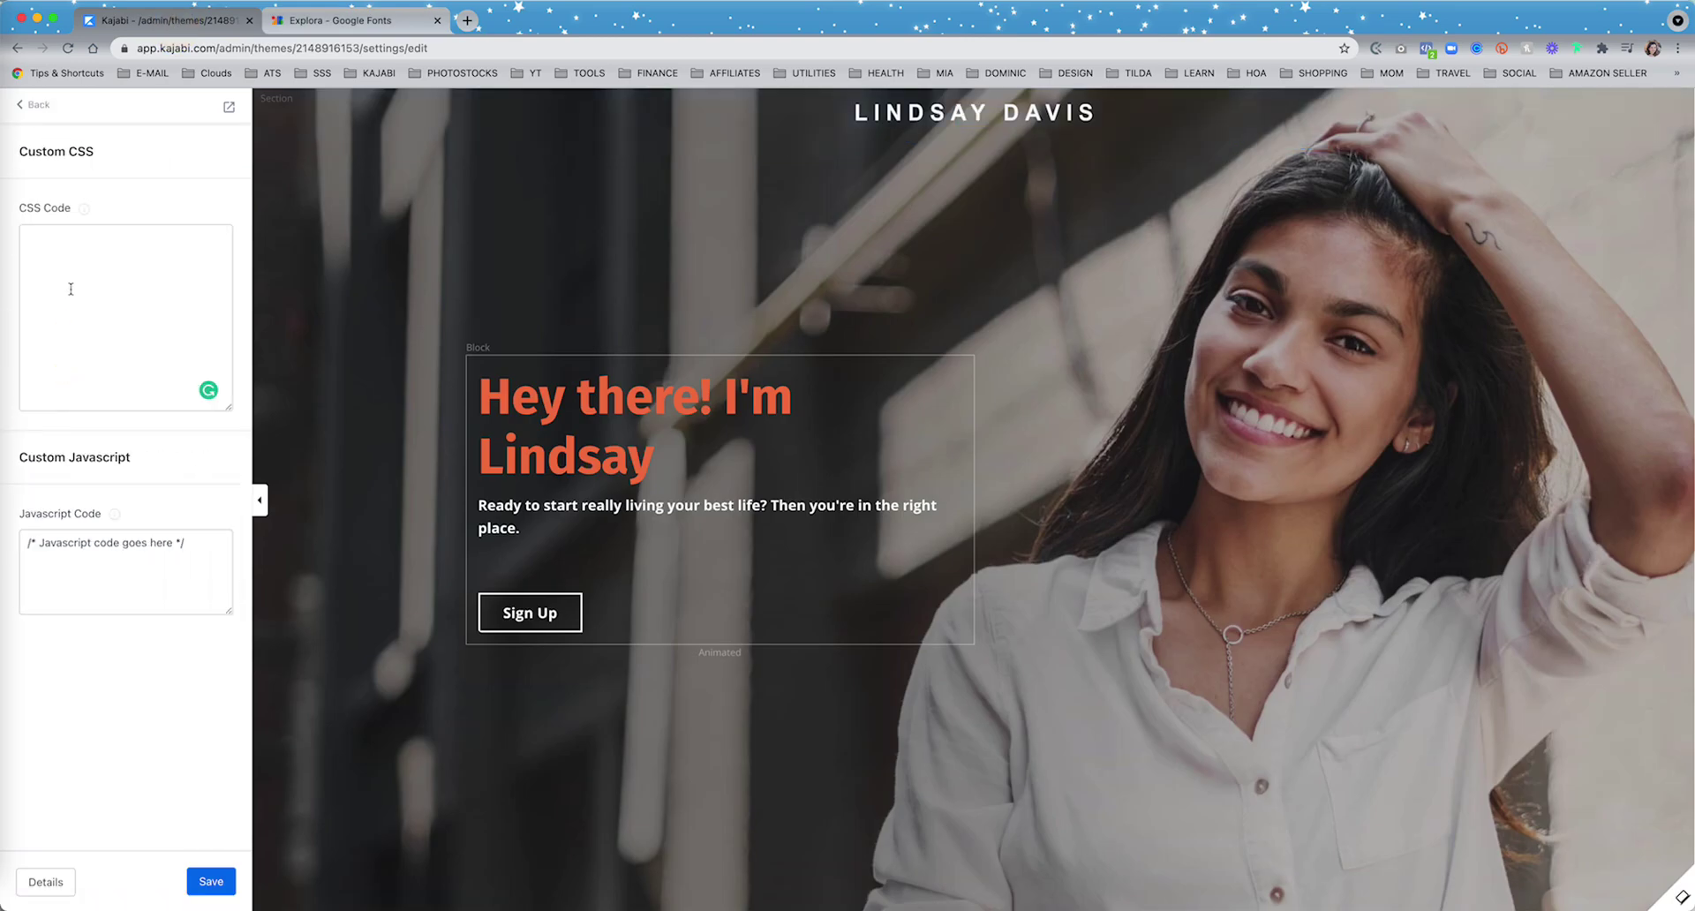
{"action": "left_click", "coordinate": [61, 248]}
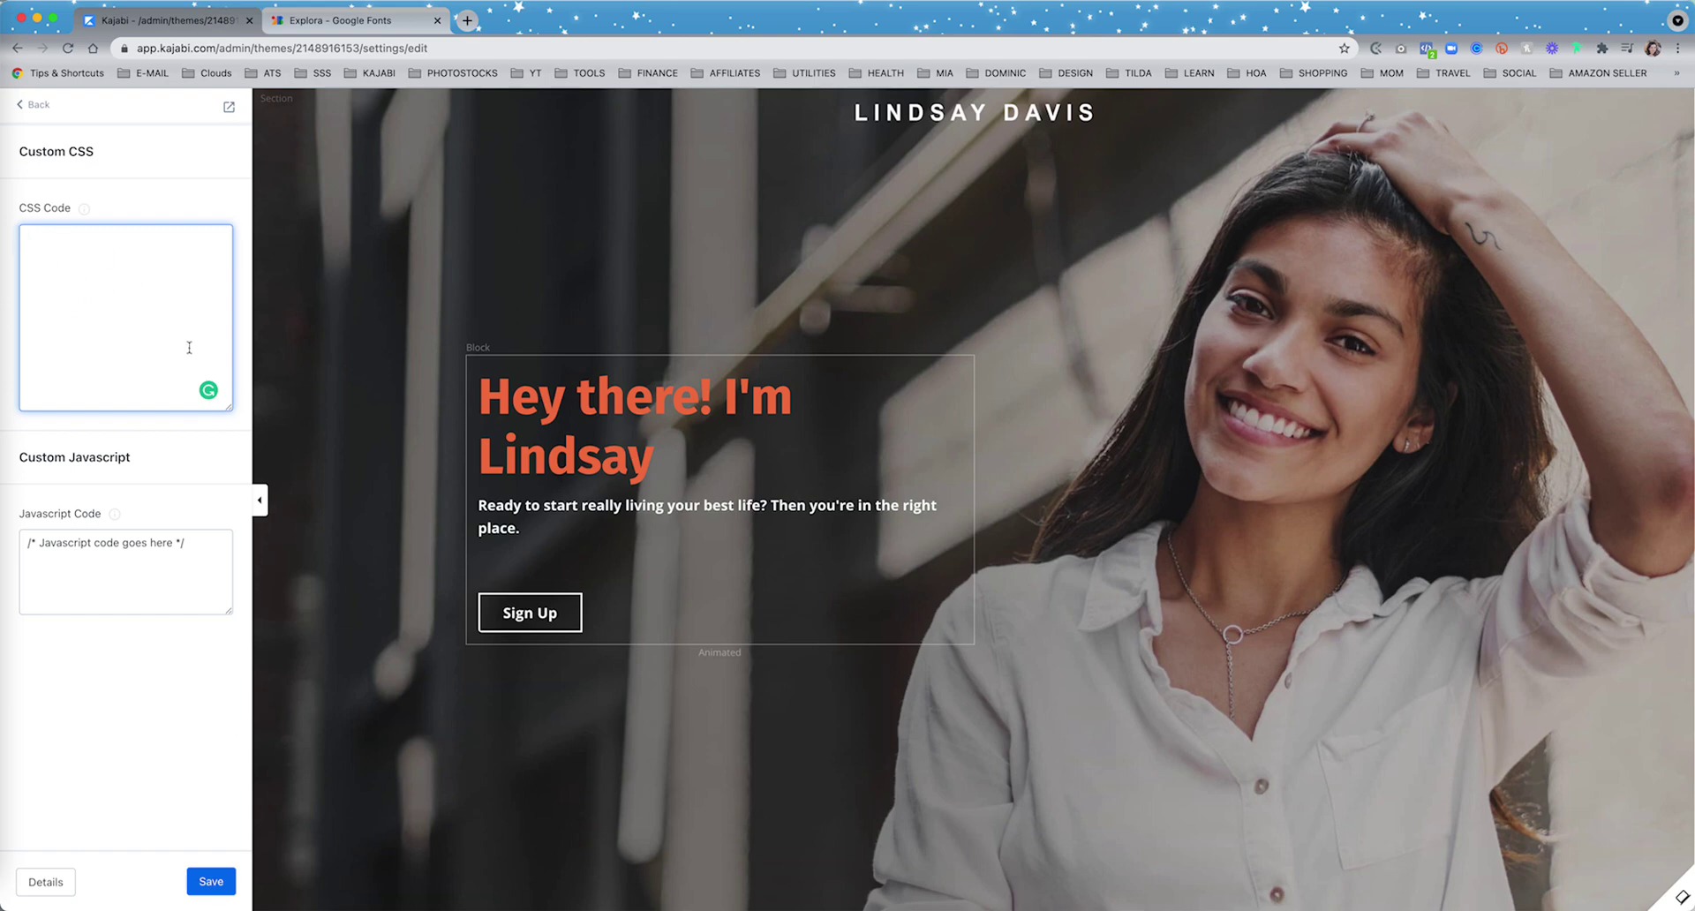
{"action": "key", "text": "super+v"}
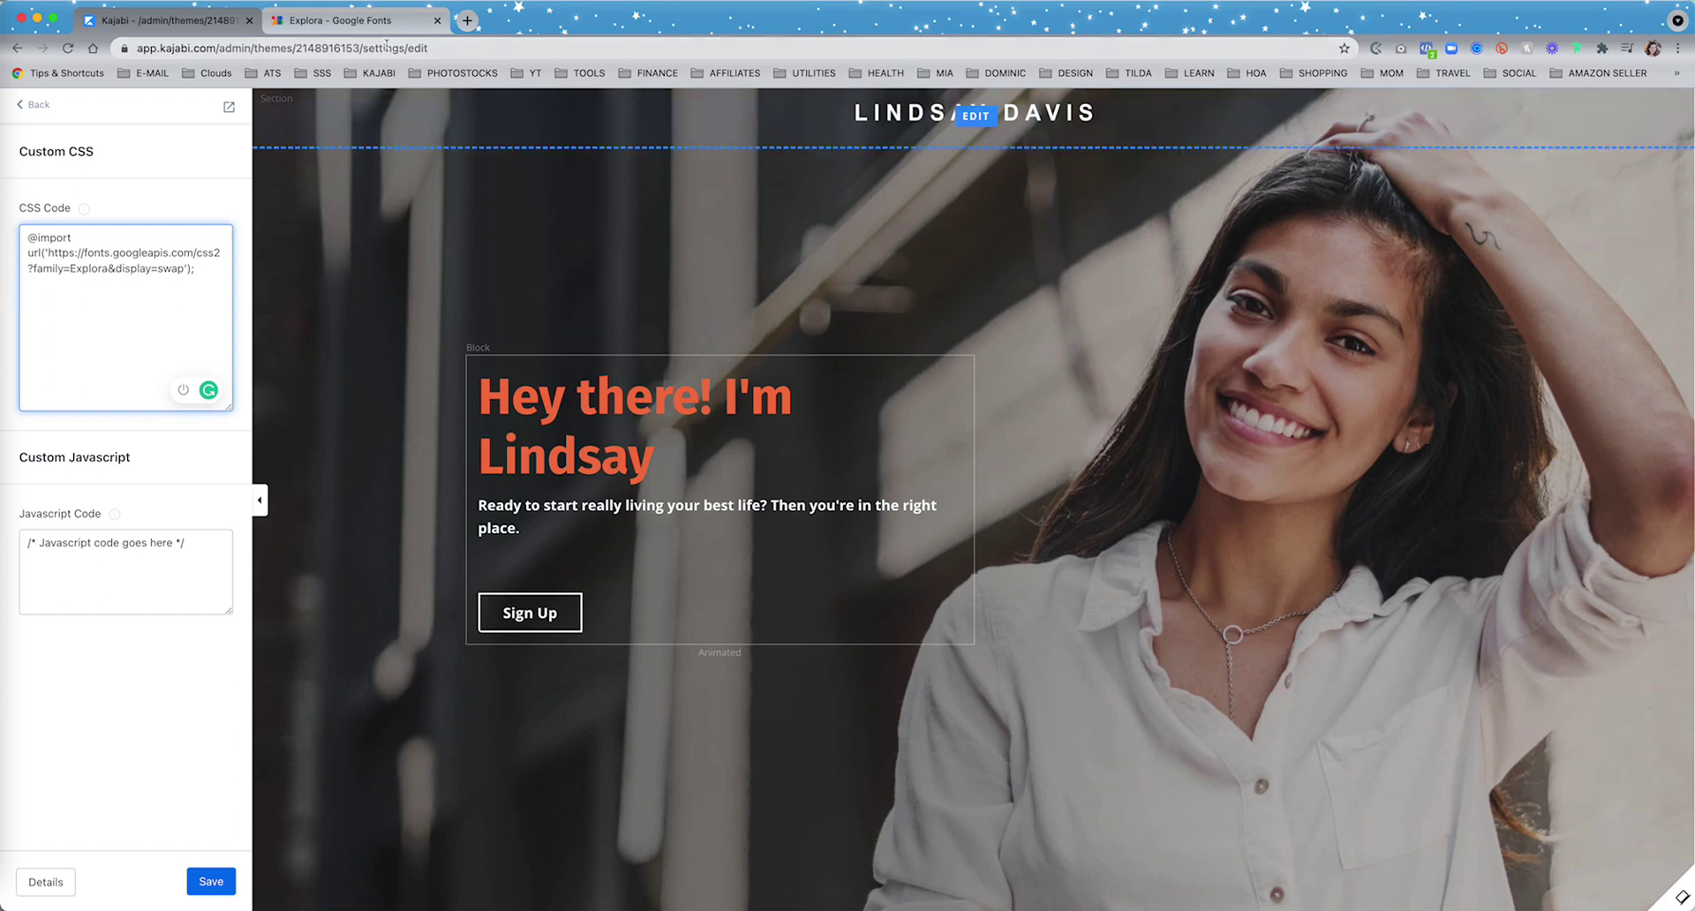
Switch to Google Fonts and review the Explora style preview and its embed code
{"action": "left_click", "coordinate": [353, 20]}
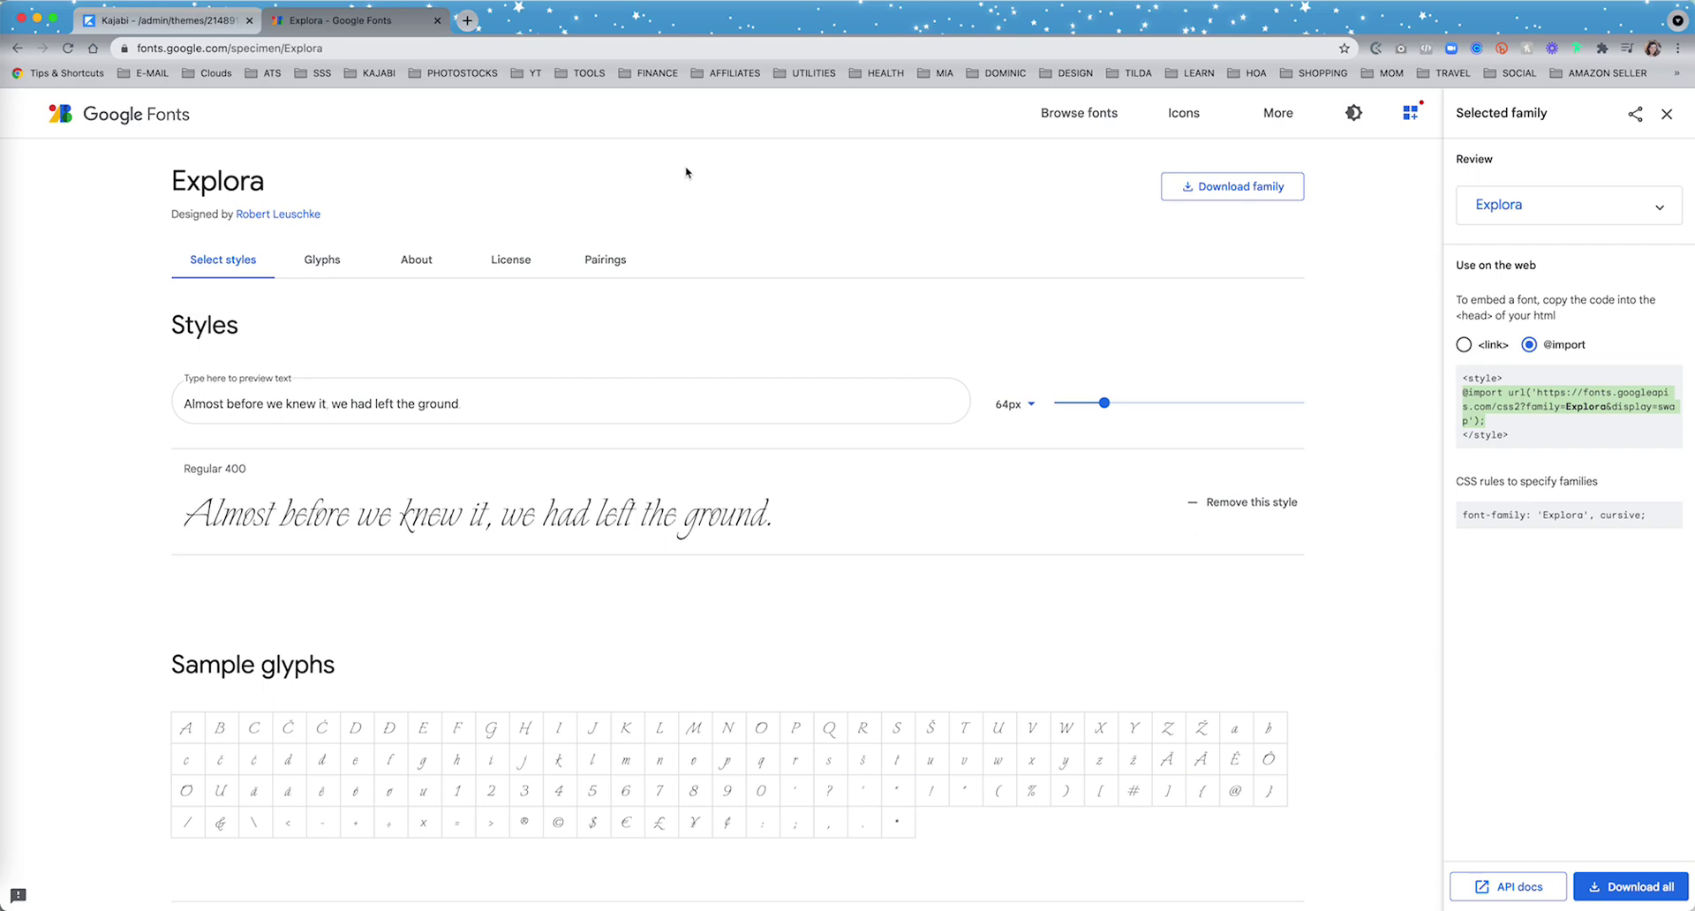
{"action": "left_click", "coordinate": [167, 20]}
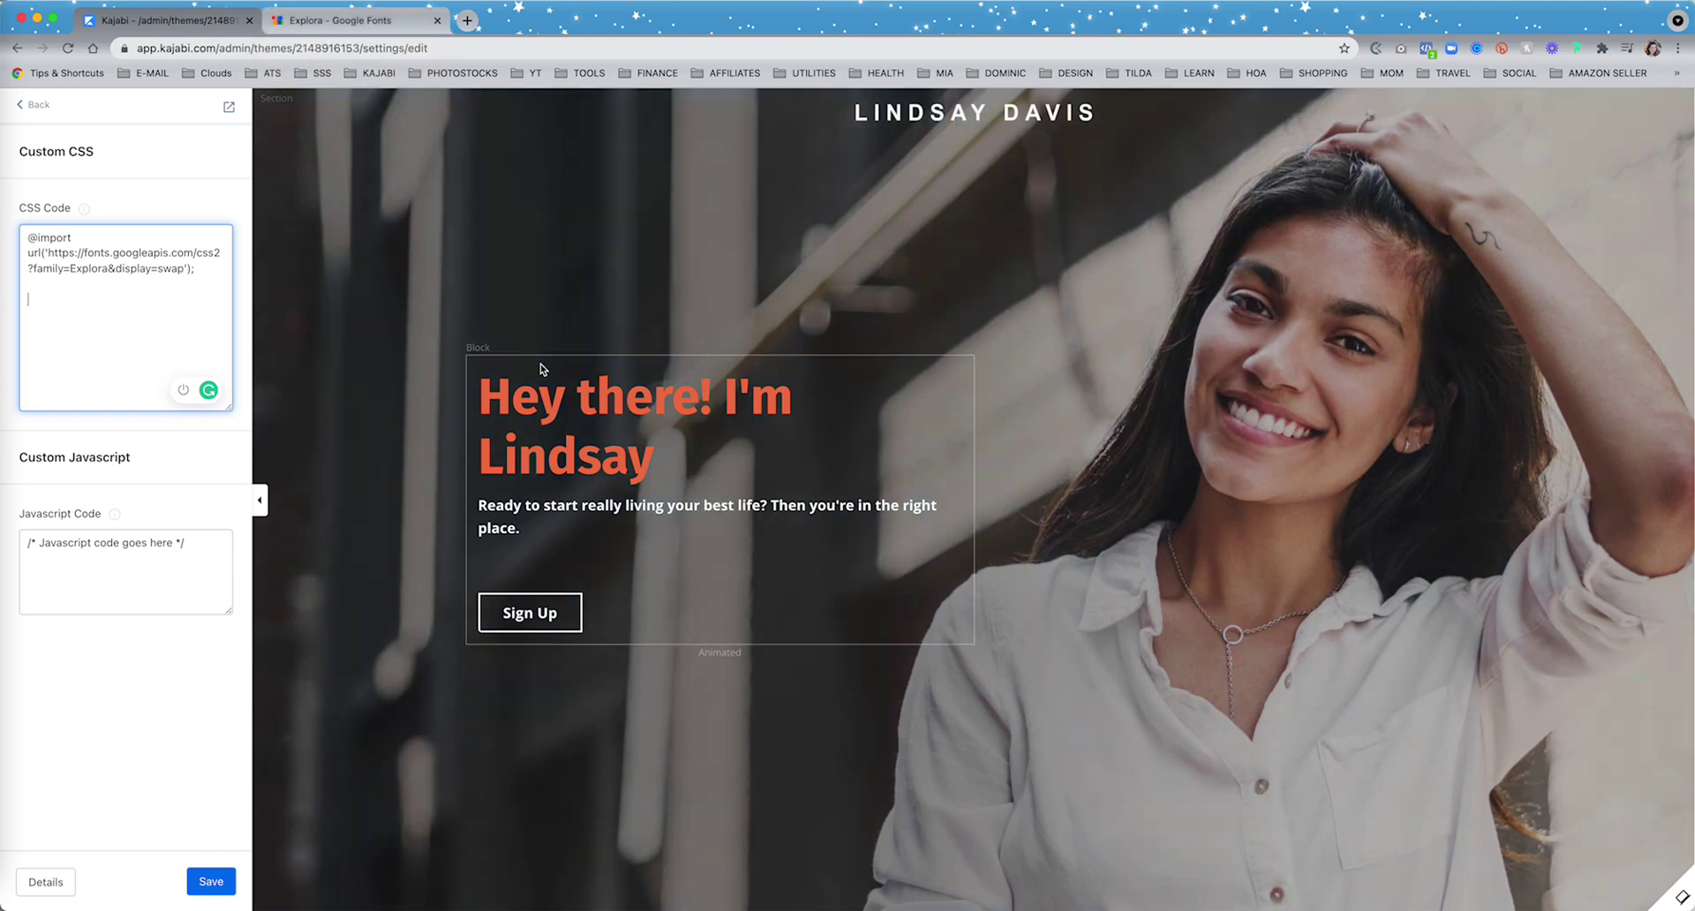
{"action": "left_click", "coordinate": [340, 19]}
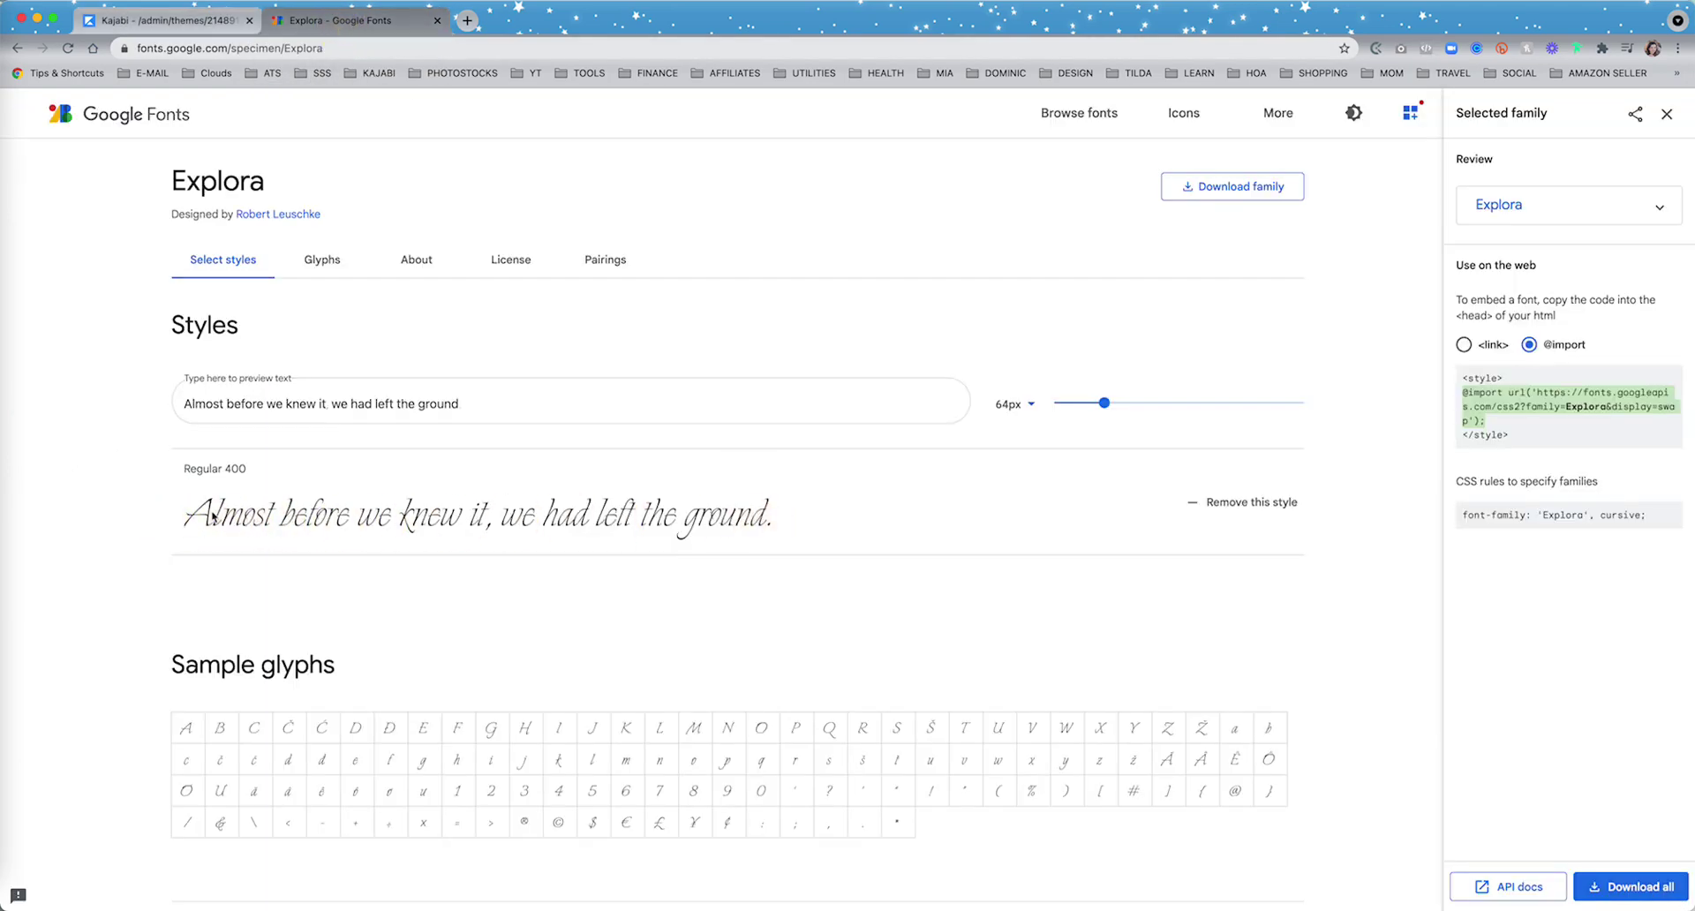
Copy Explora's font-family rule from the CSS rules to specify families
{"action": "left_click_drag", "start_coordinate": [188, 517], "coordinate": [1527, 561]}
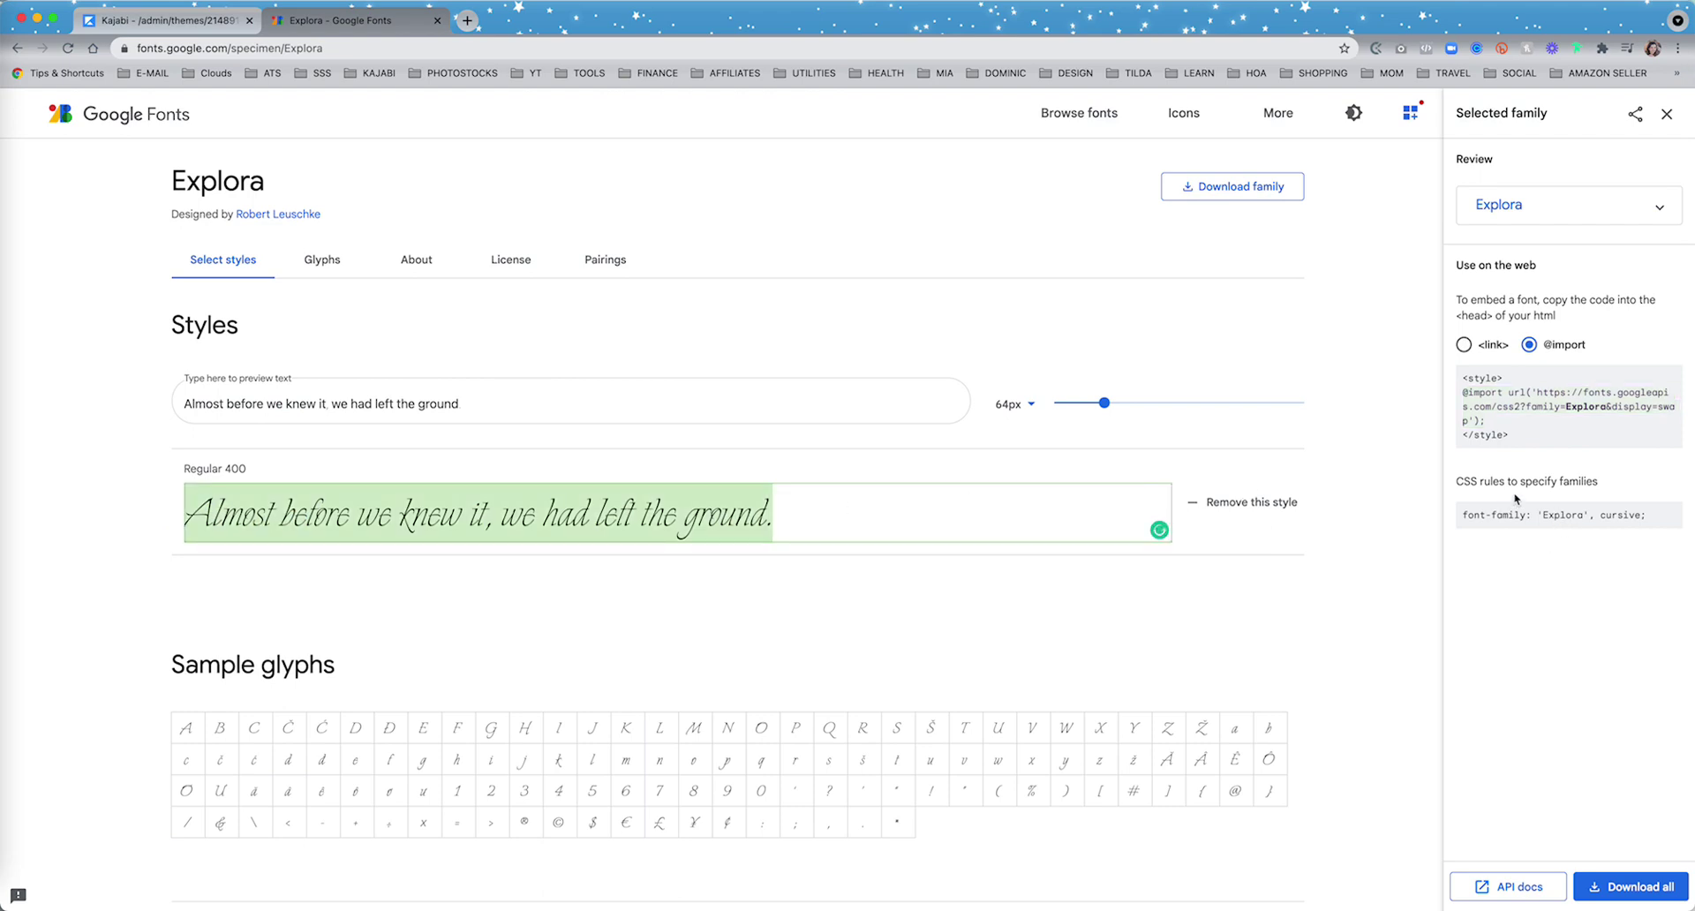
{"action": "left_click_drag", "start_coordinate": [1464, 517], "coordinate": [1689, 532]}
{"action": "key", "text": "ctrl+c"}
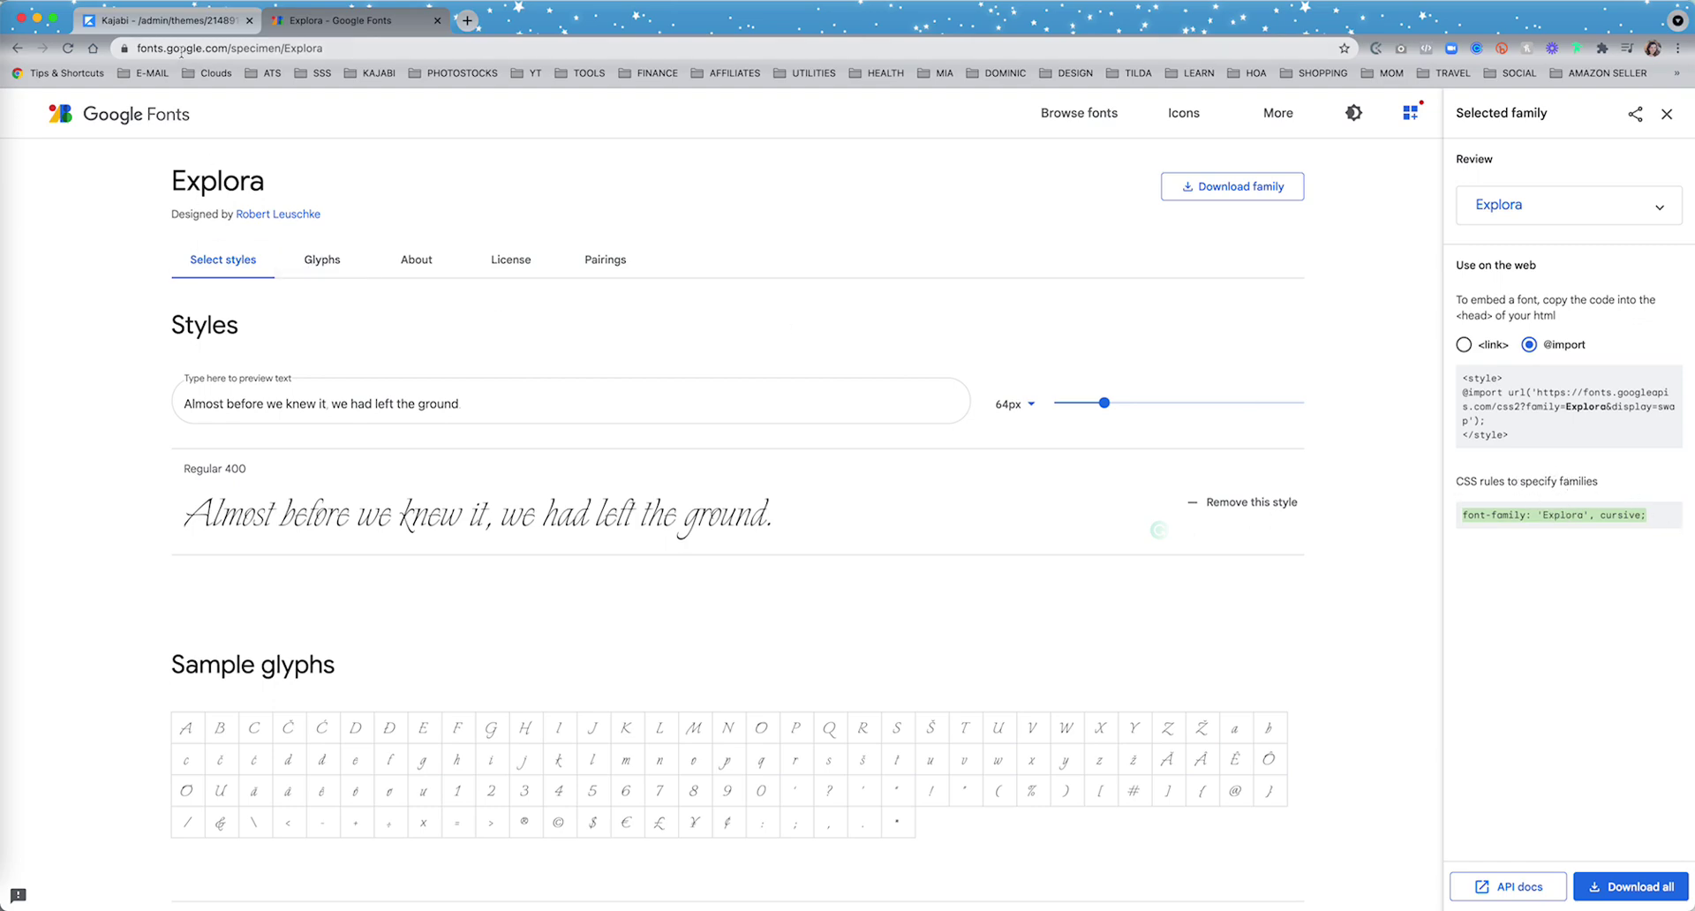
{"action": "left_click", "coordinate": [168, 19]}
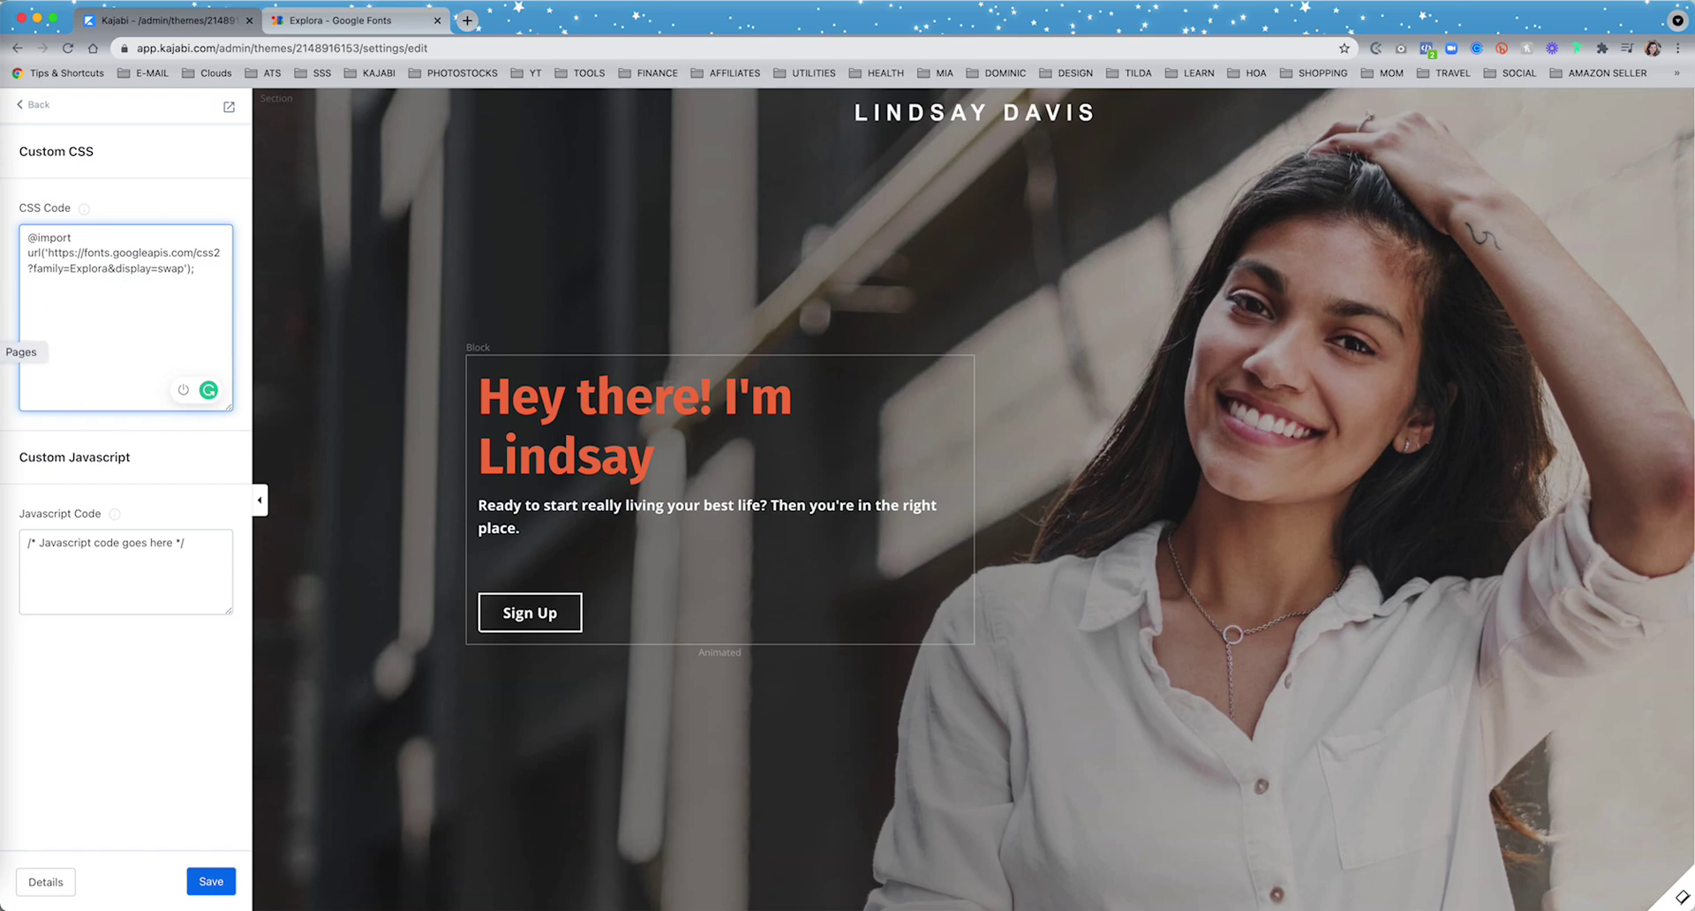
{"action": "left_click", "coordinate": [97, 358]}
{"action": "type", "text": "h1"}
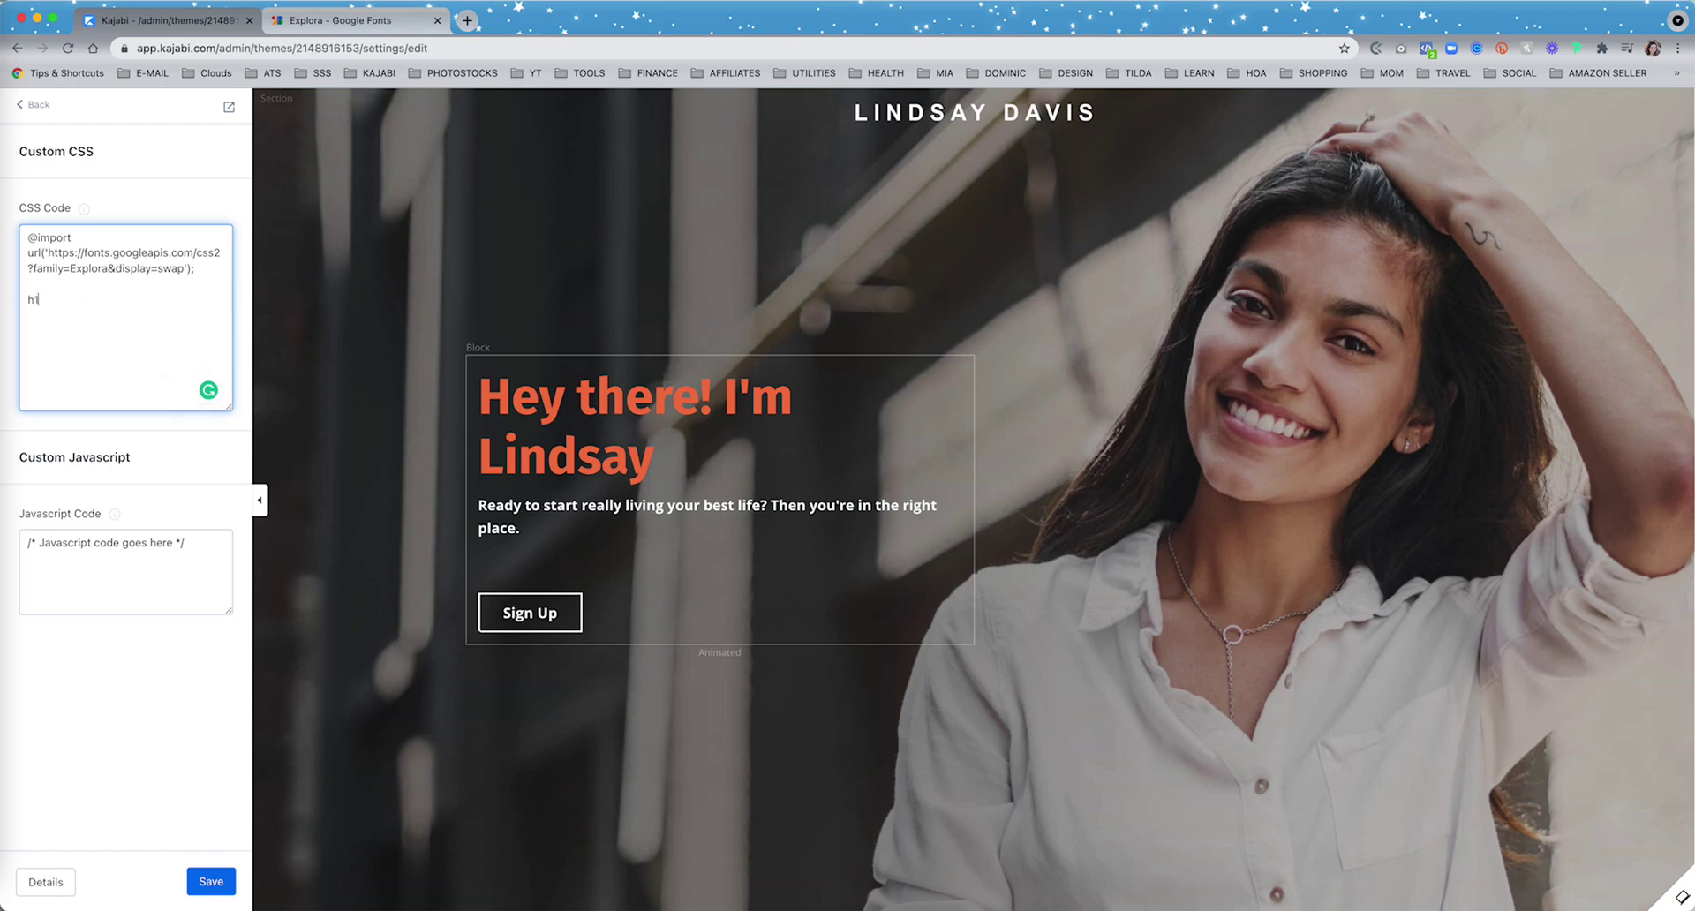
{"action": "type", "text": ",h2,h3,h4,h5,h6{"}
{"action": "key", "text": "Return"}
{"action": "key", "text": "ctrl+v"}
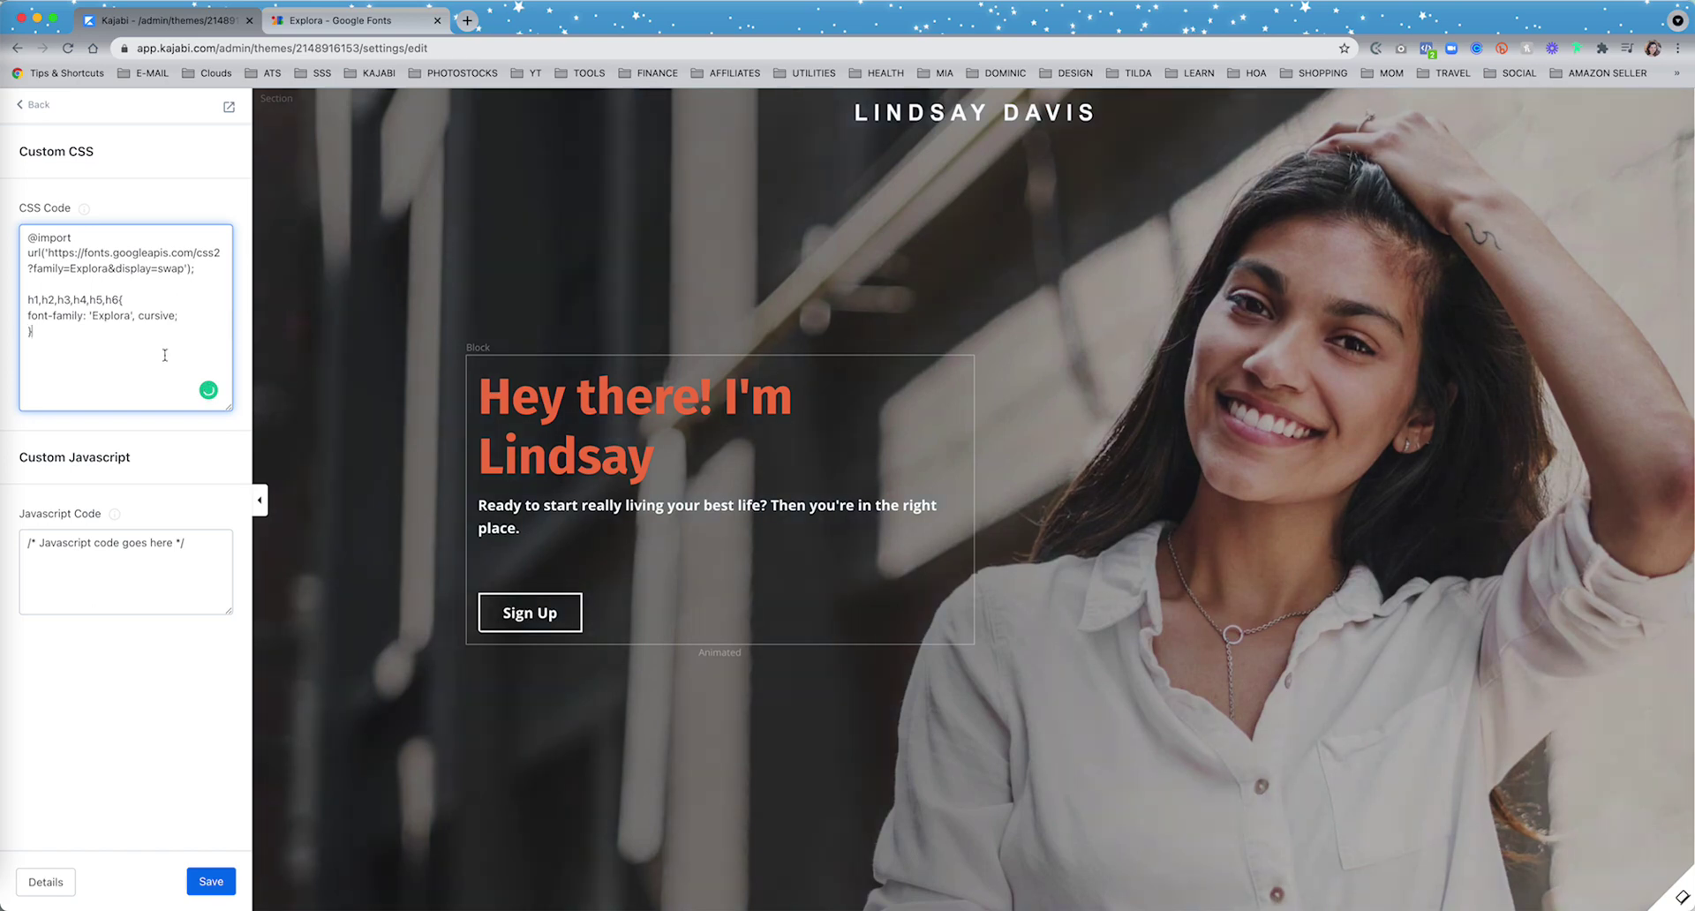
{"action": "left_click", "coordinate": [201, 447]}
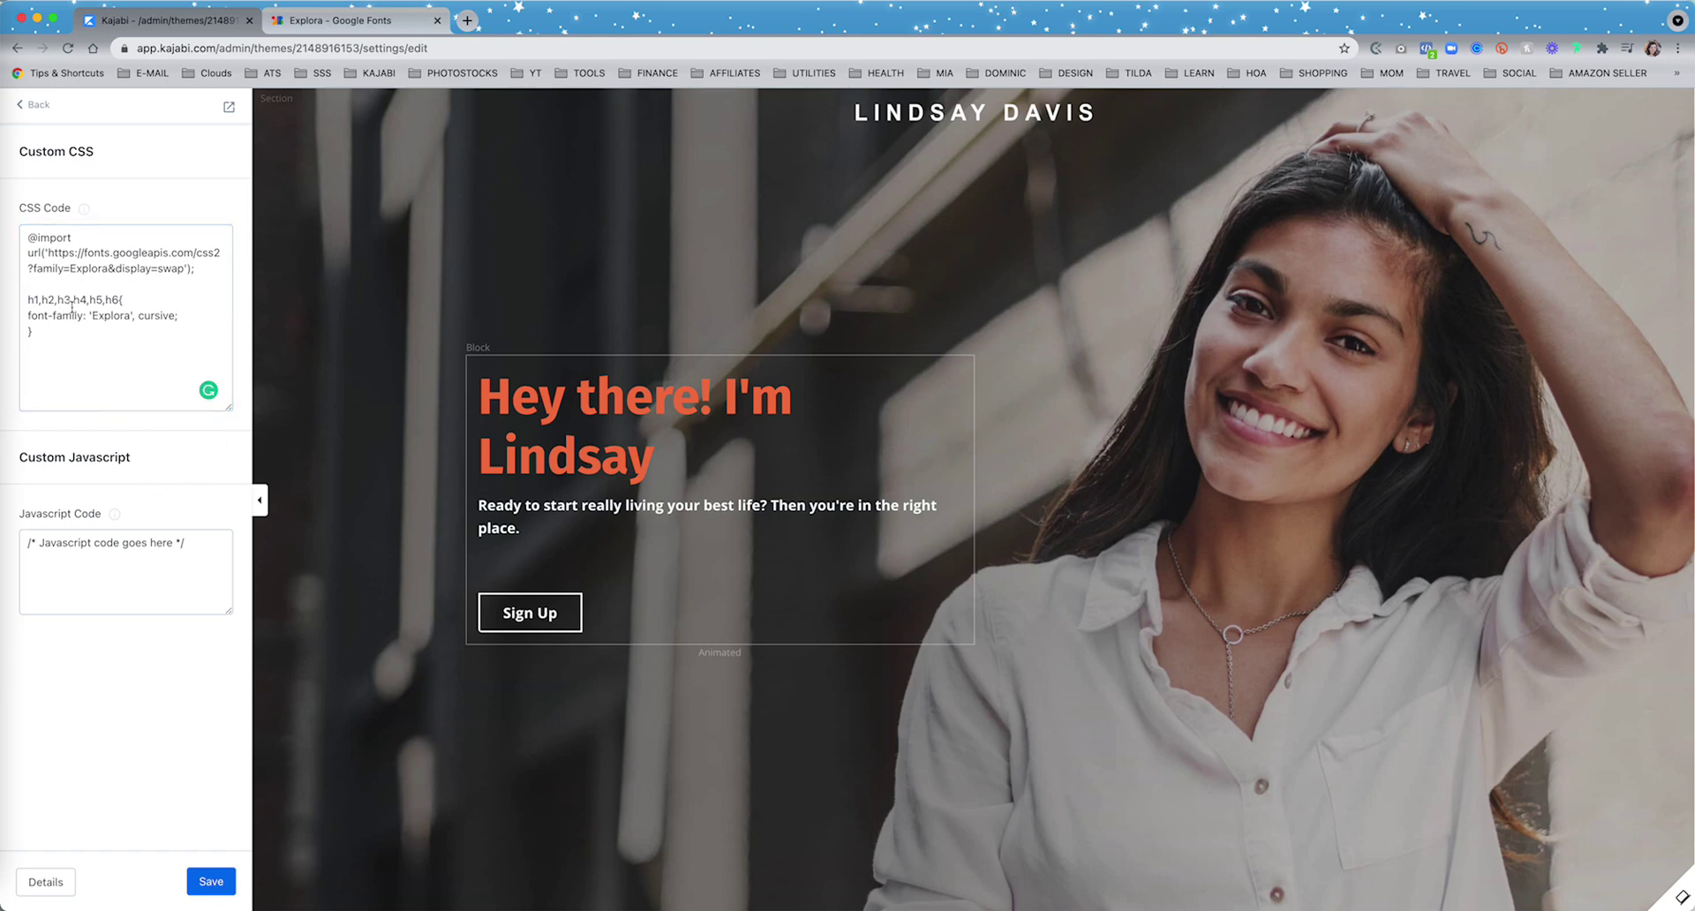
{"action": "left_click", "coordinate": [208, 895]}
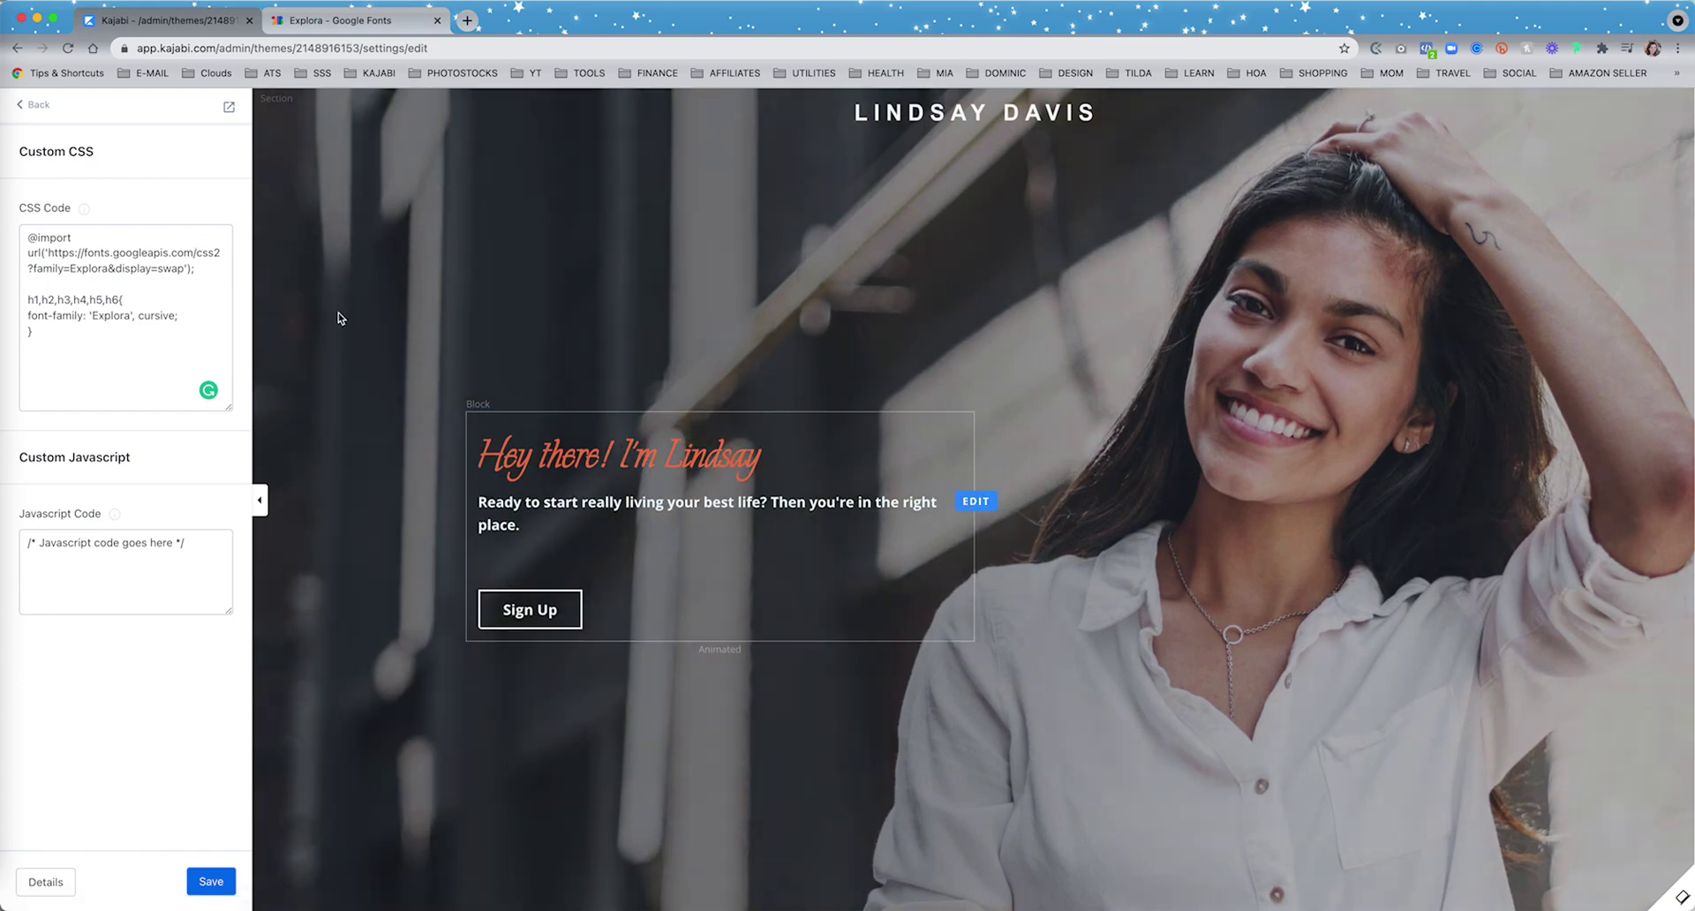
In the Style Guide, set the desktop font sizes to 88px for h1, 72px for h2 and 48px for h3, and save
{"action": "left_click", "coordinate": [39, 106]}
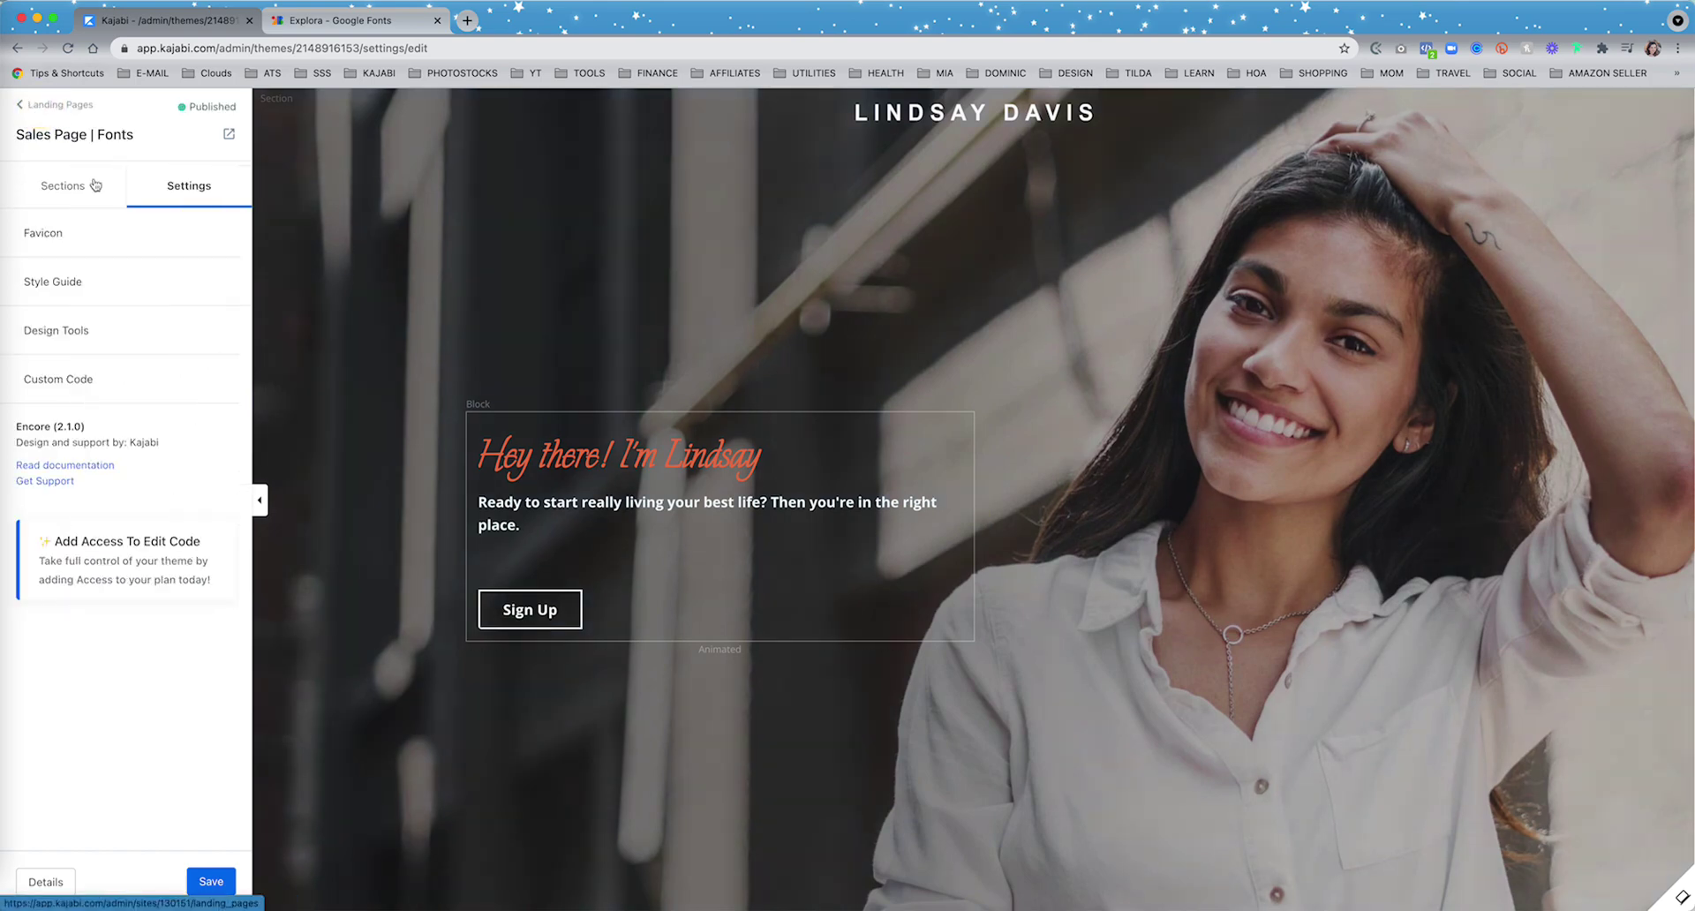
{"action": "left_click", "coordinate": [103, 284]}
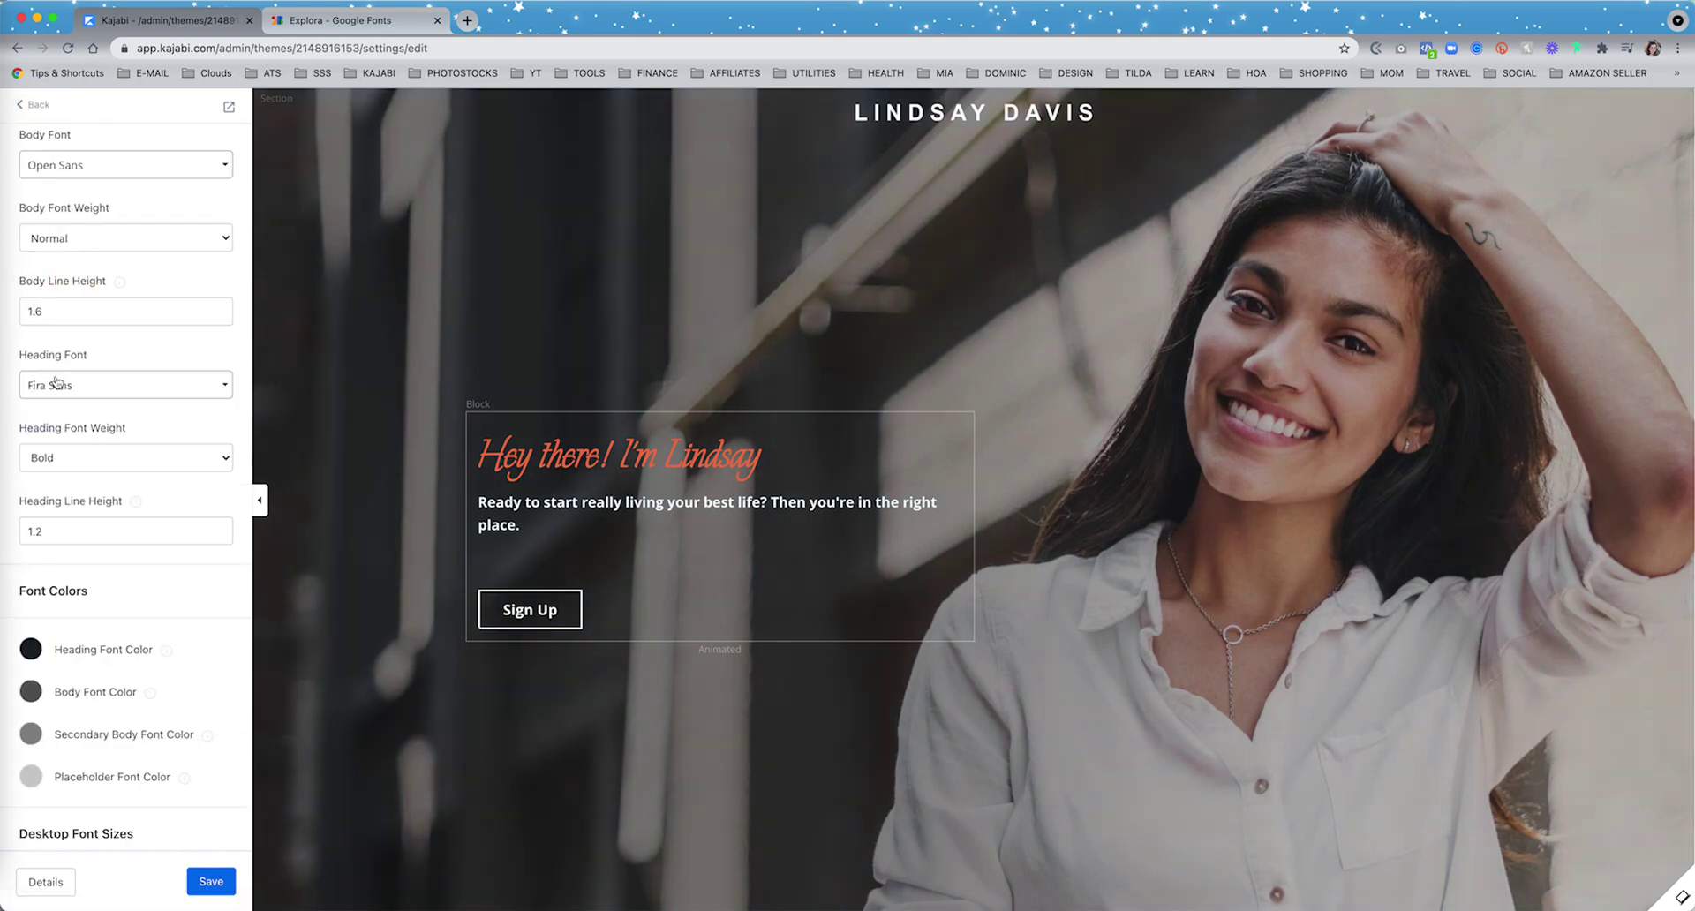
{"action": "scroll", "coordinate": [72, 393], "scroll_direction": "up", "scroll_amount": 2}
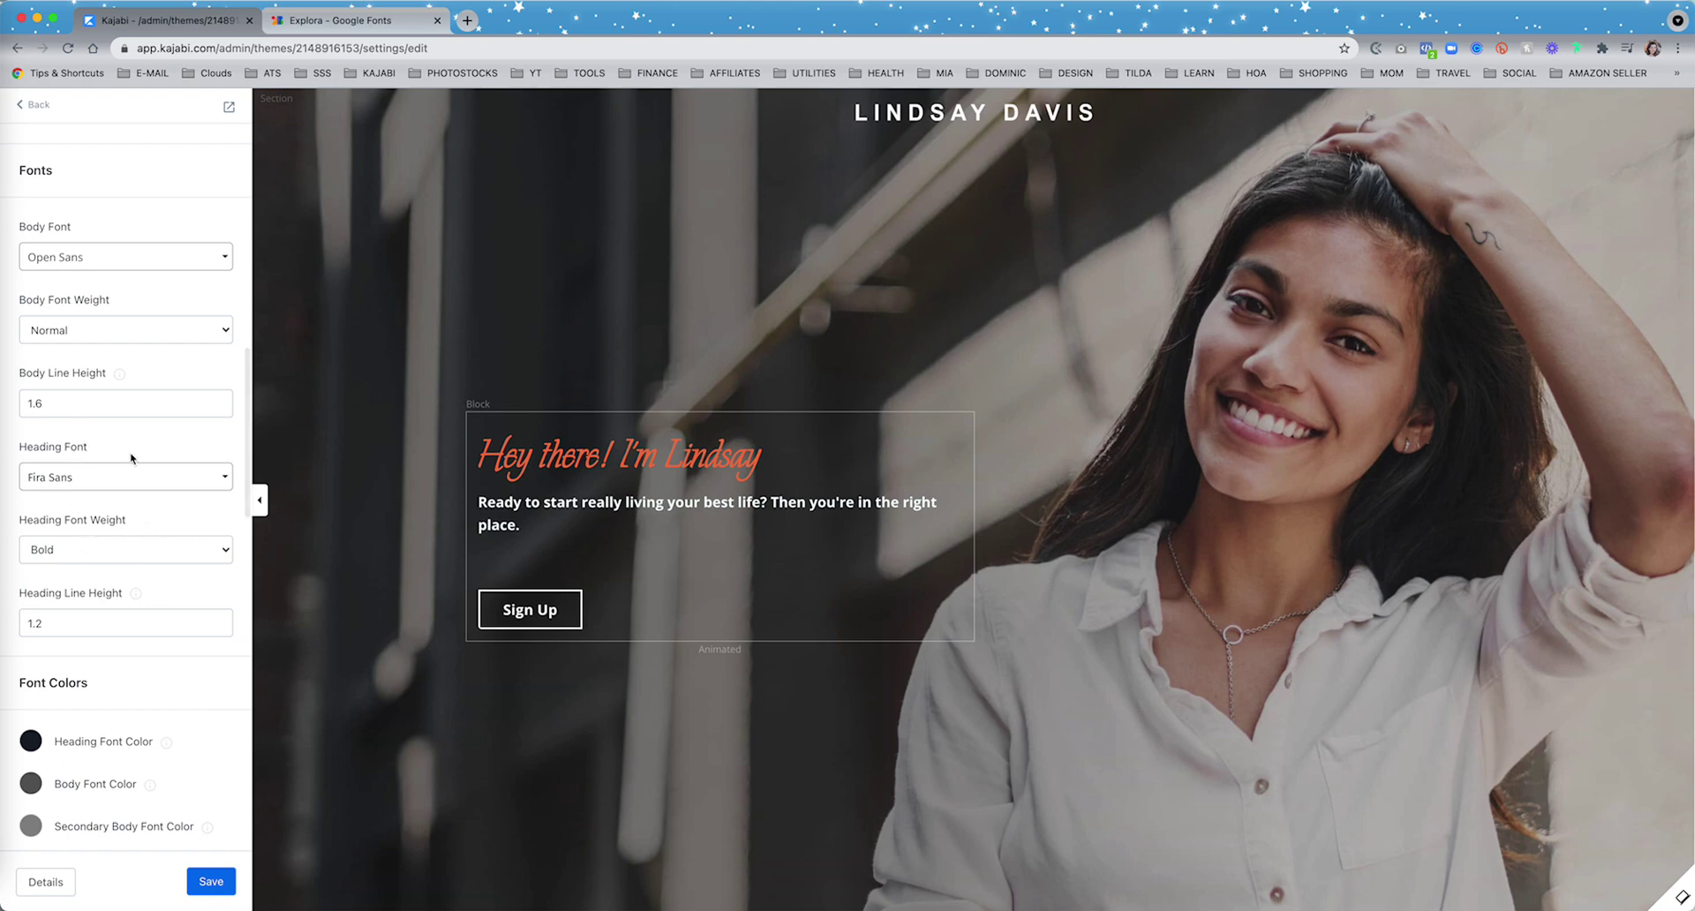
{"action": "scroll", "coordinate": [135, 439], "scroll_direction": "down", "scroll_amount": 2}
{"action": "scroll", "coordinate": [136, 438], "scroll_direction": "down", "scroll_amount": 12}
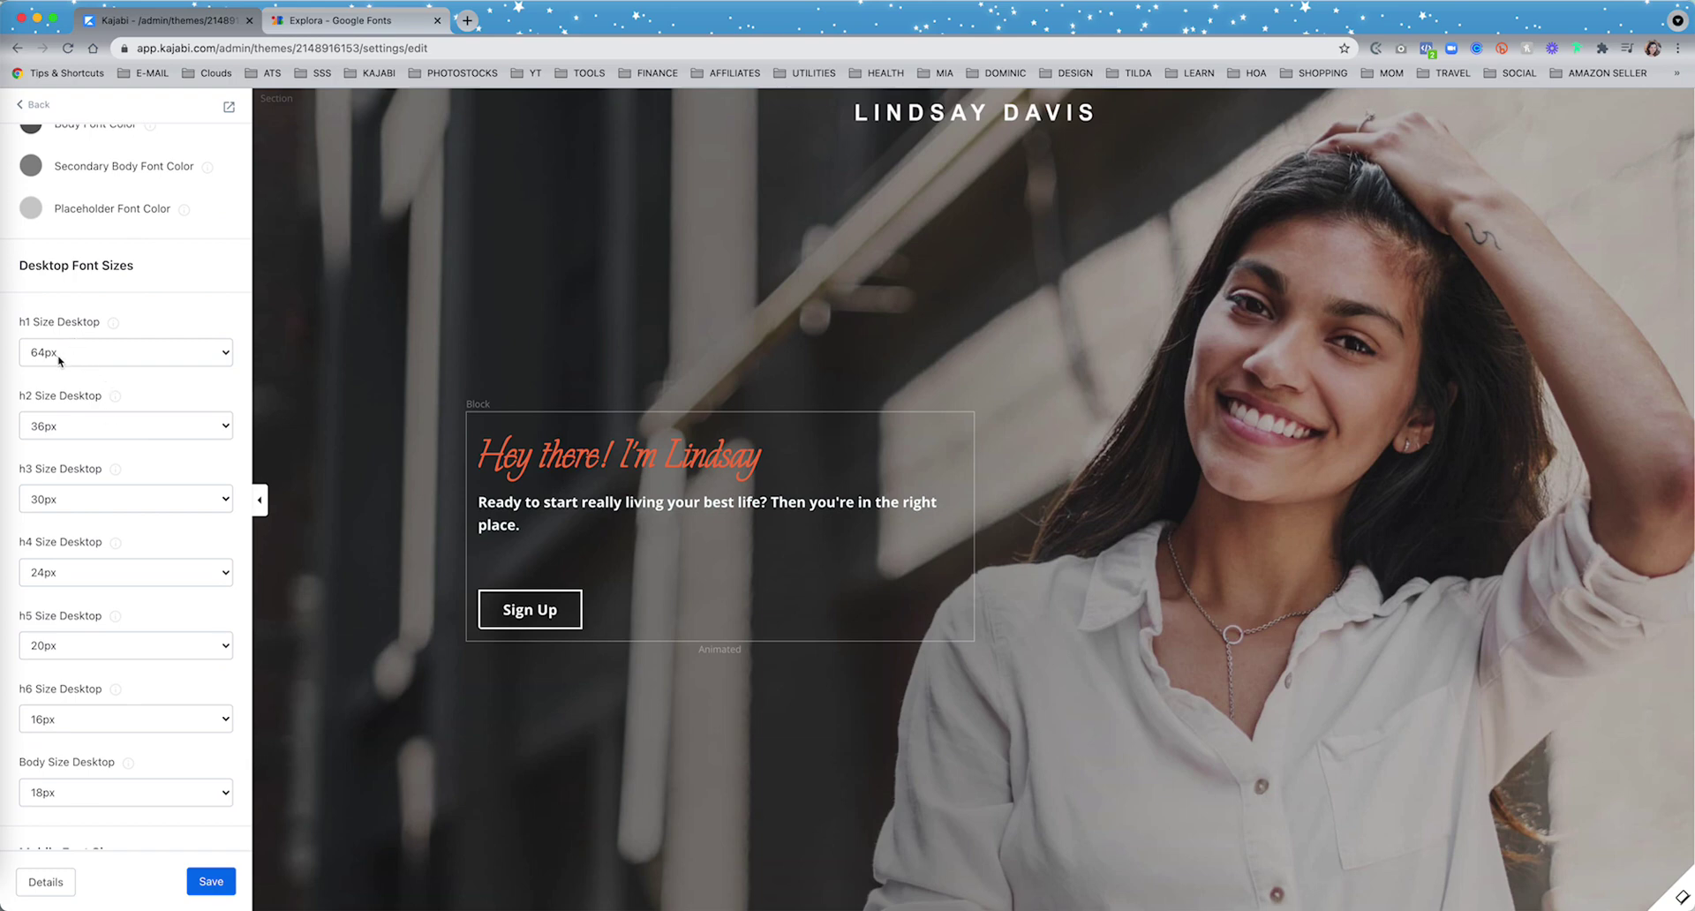
{"action": "left_click", "coordinate": [105, 354]}
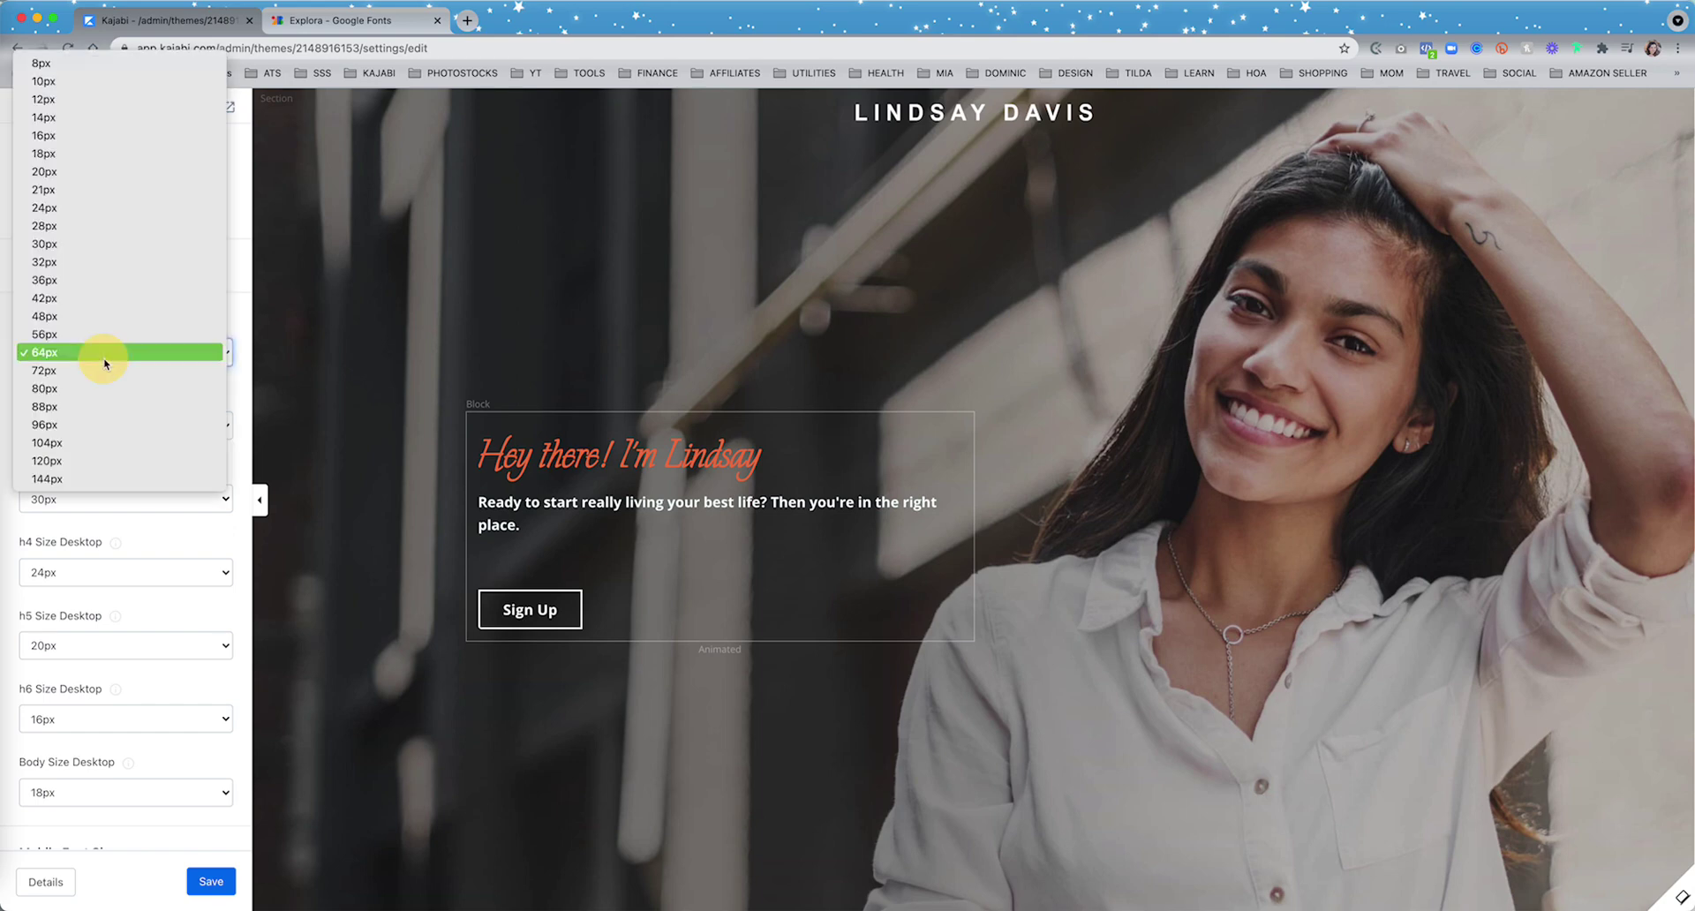
{"action": "left_click", "coordinate": [98, 407]}
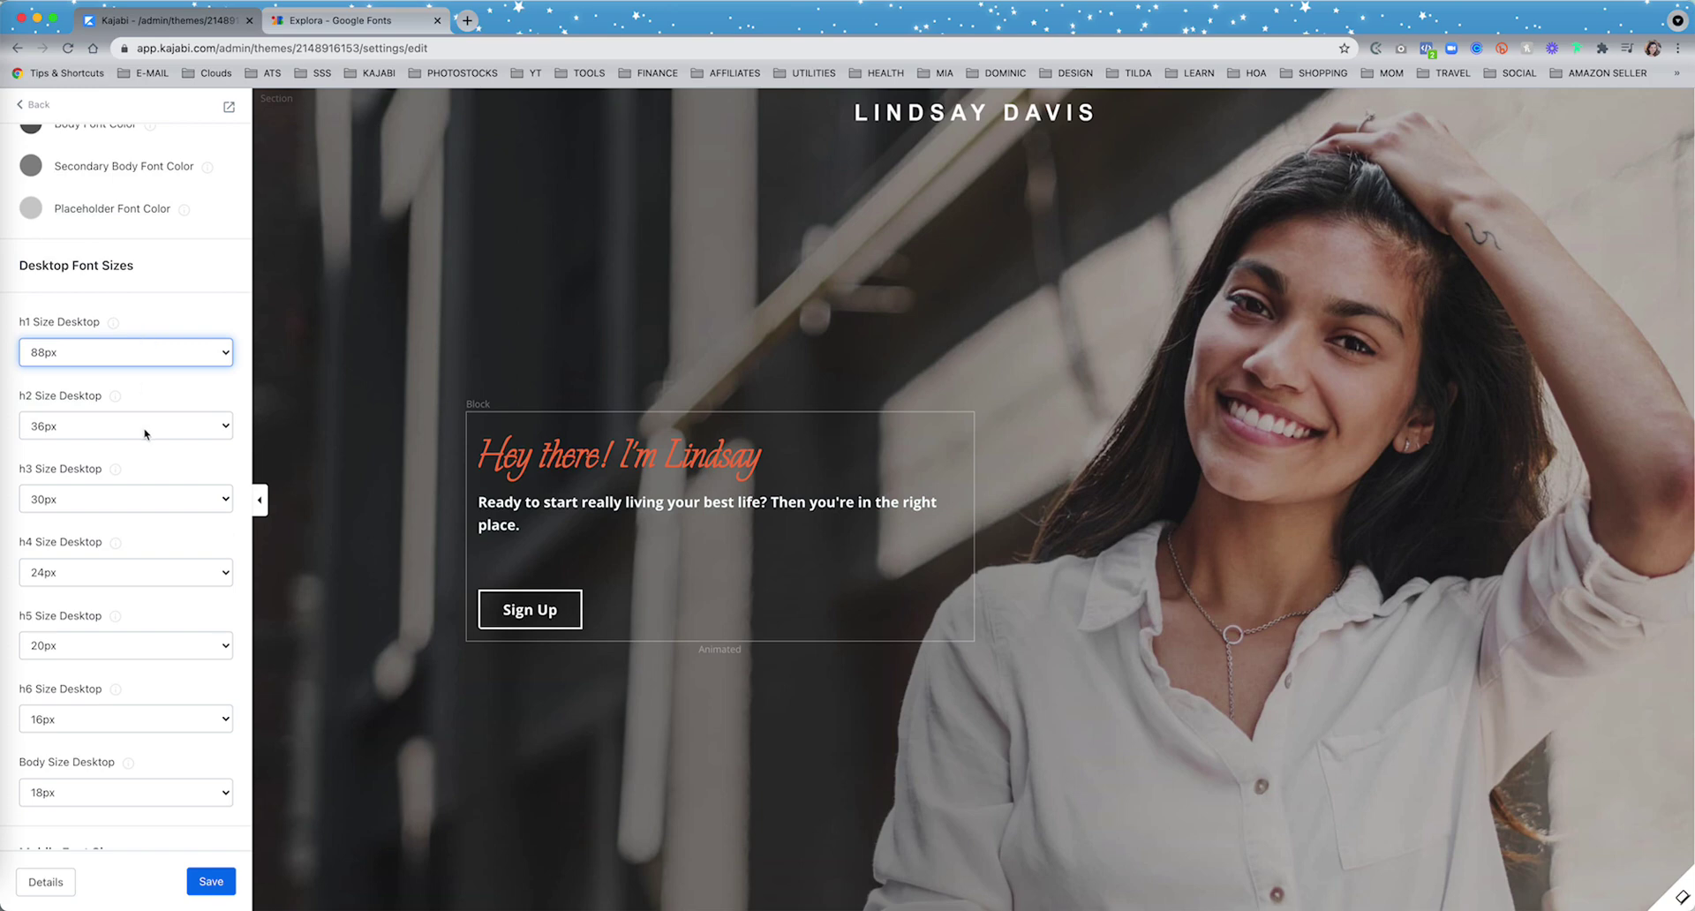
{"action": "left_click", "coordinate": [144, 431]}
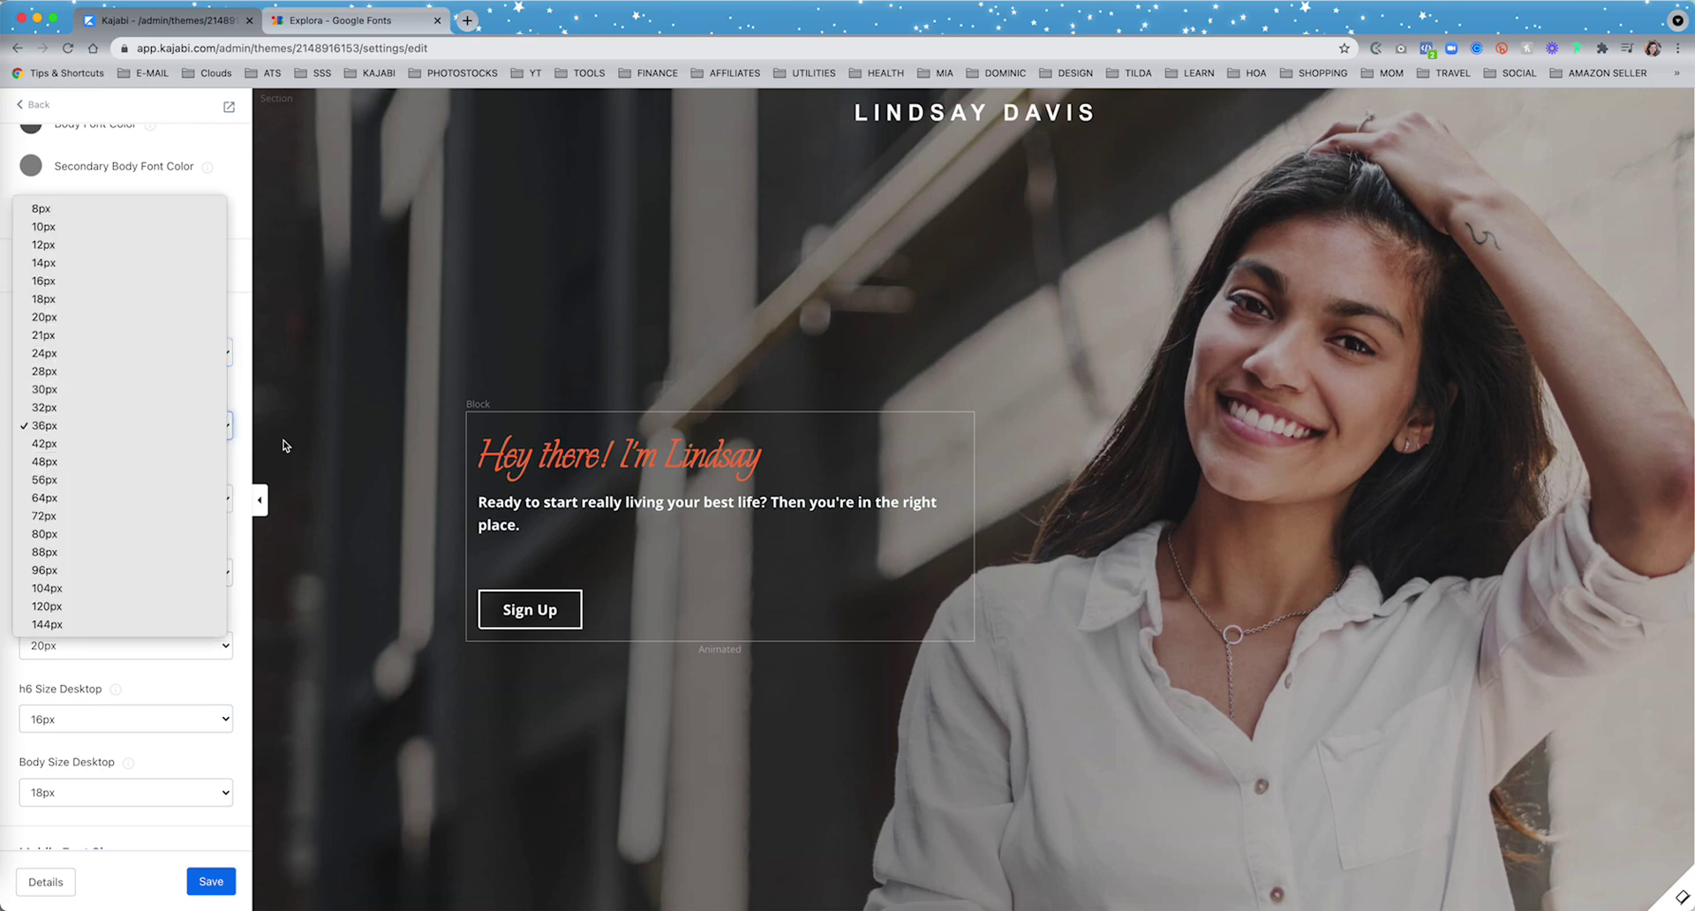
{"action": "left_click", "coordinate": [105, 516]}
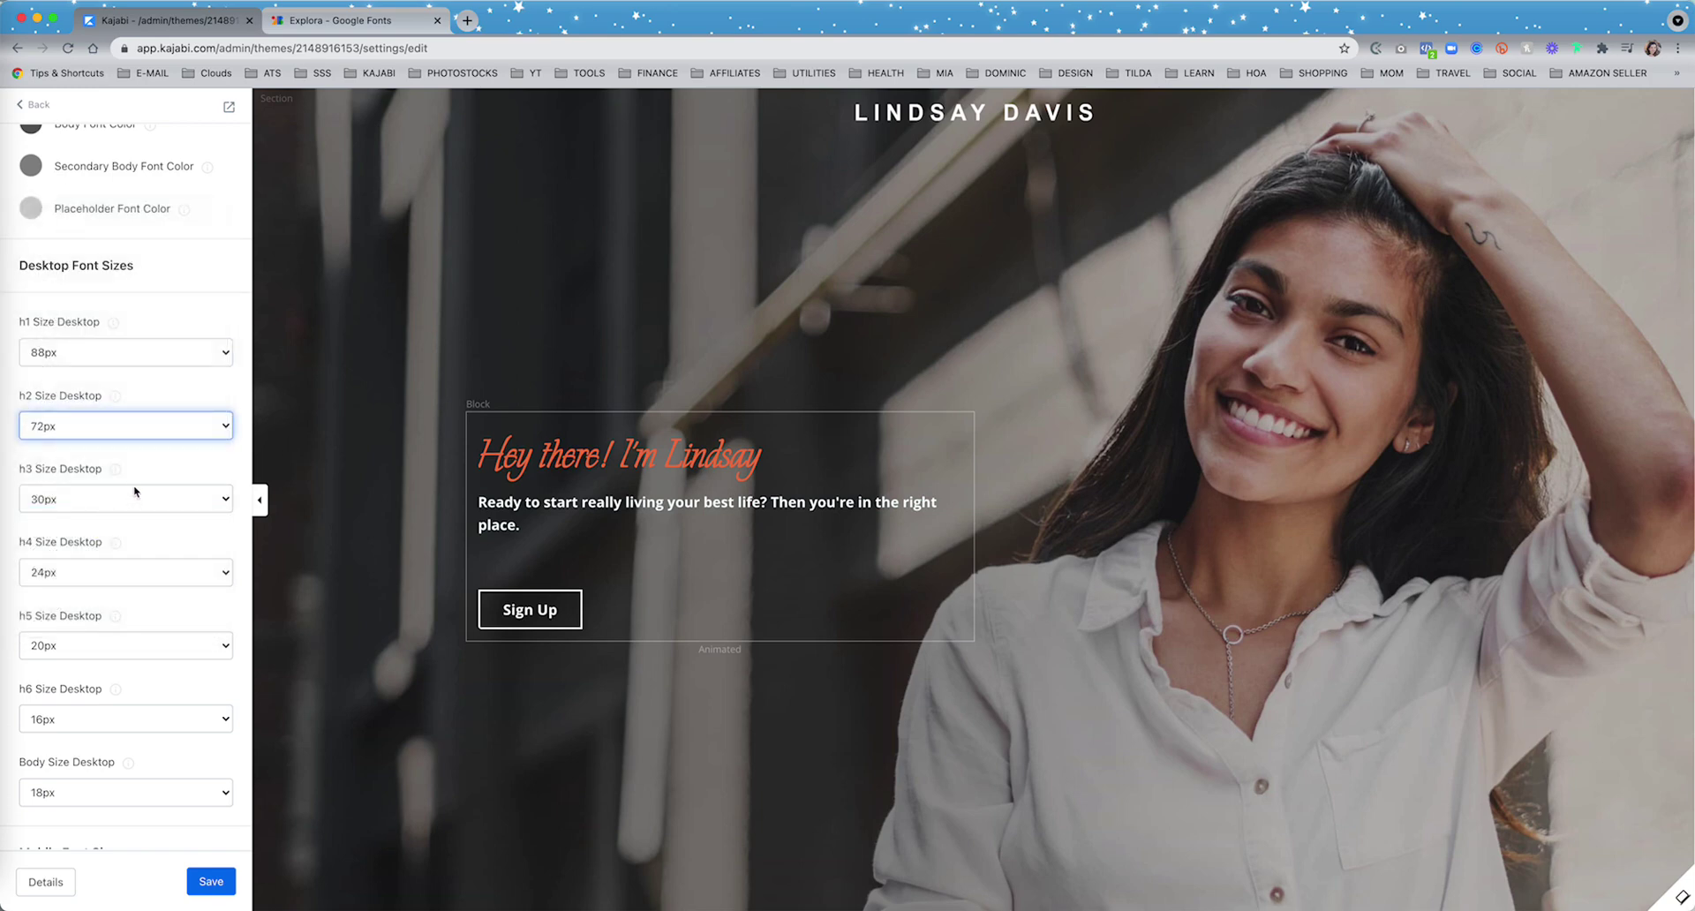
{"action": "left_click", "coordinate": [135, 492]}
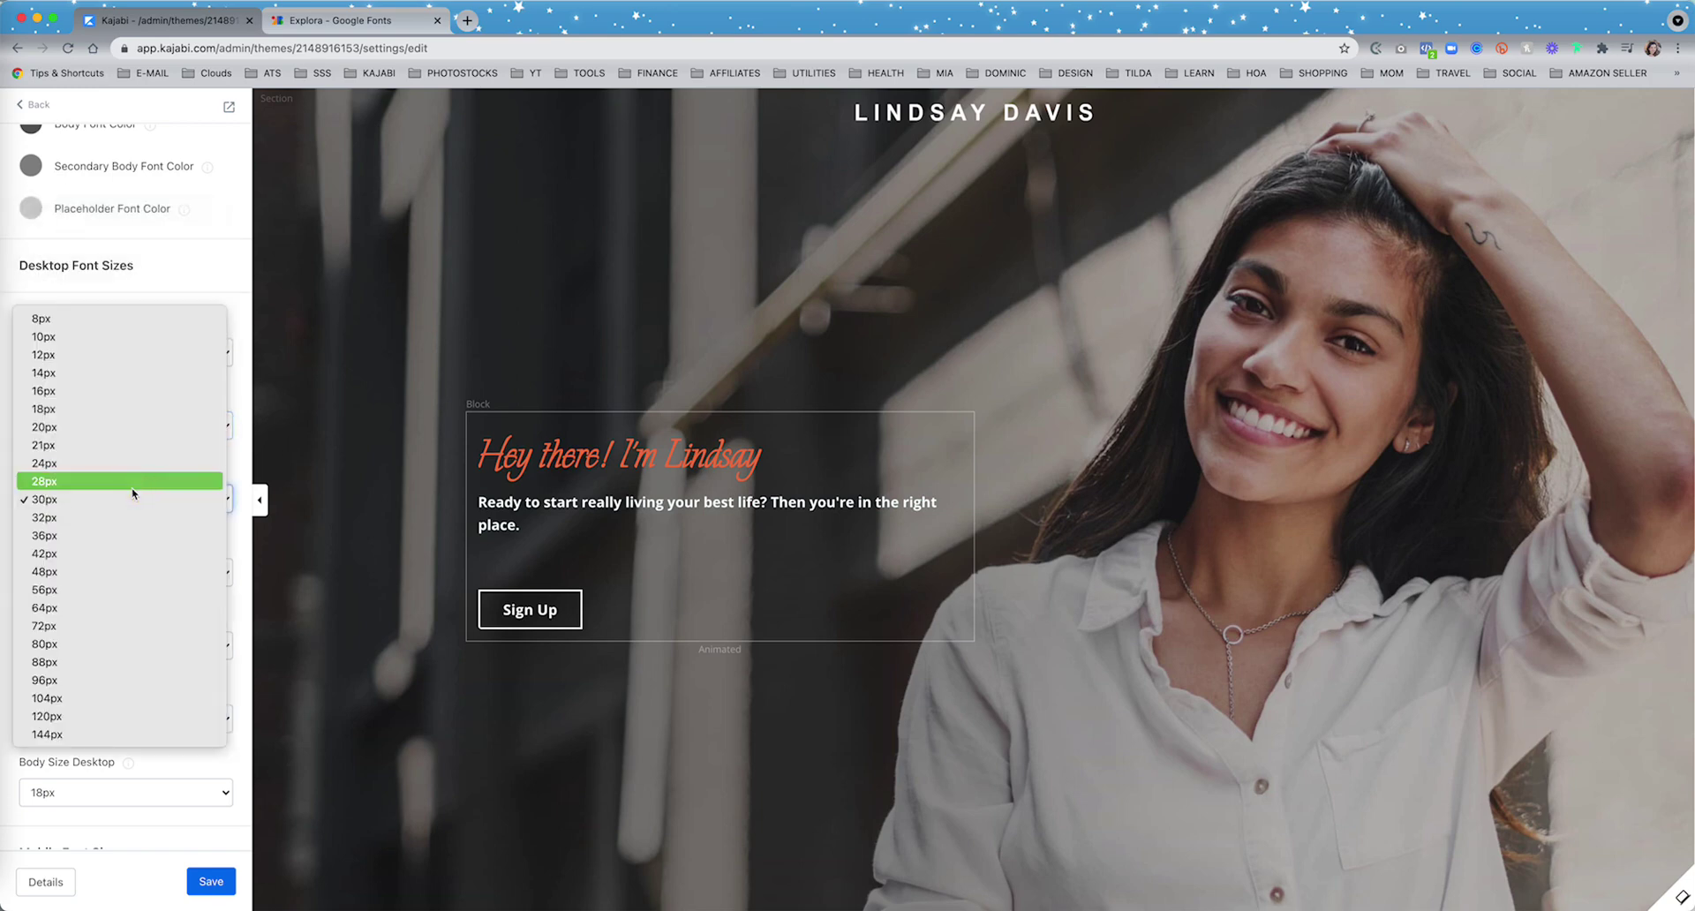
{"action": "left_click", "coordinate": [100, 572]}
{"action": "left_click", "coordinate": [198, 880]}
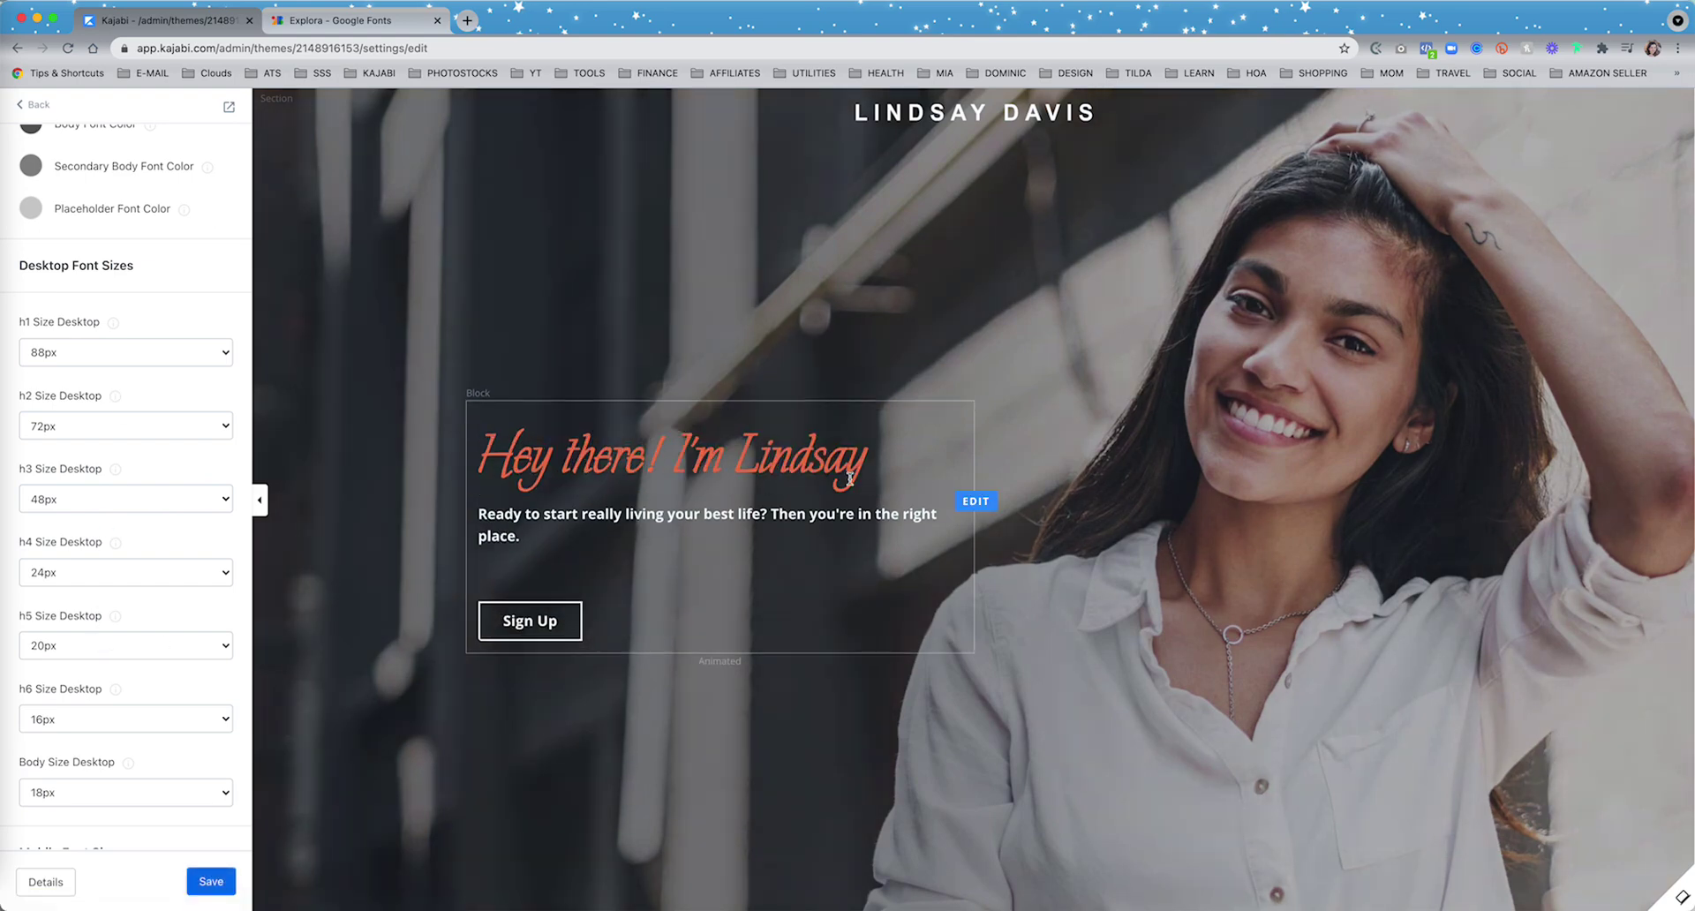
Examine the font and size of the headings throughout the sales page preview, from the hero to the closing section
{"action": "scroll", "coordinate": [797, 574], "scroll_direction": "down", "scroll_amount": 3}
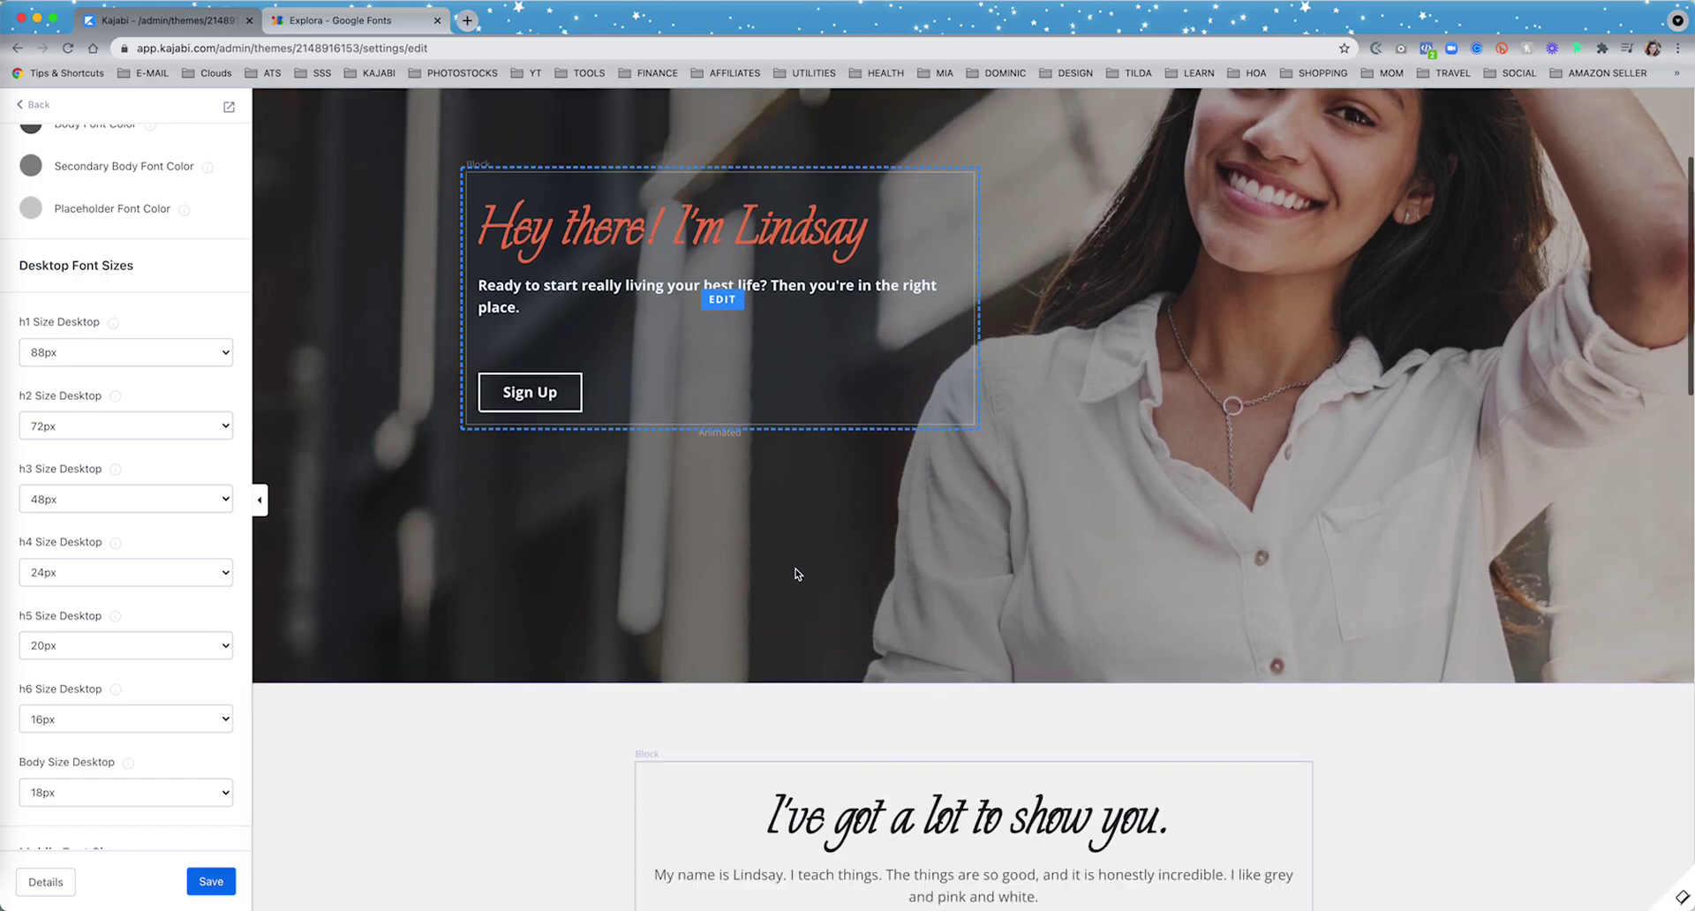
{"action": "scroll", "coordinate": [797, 574], "scroll_direction": "down", "scroll_amount": 4}
{"action": "scroll", "coordinate": [1094, 484], "scroll_direction": "down", "scroll_amount": 15}
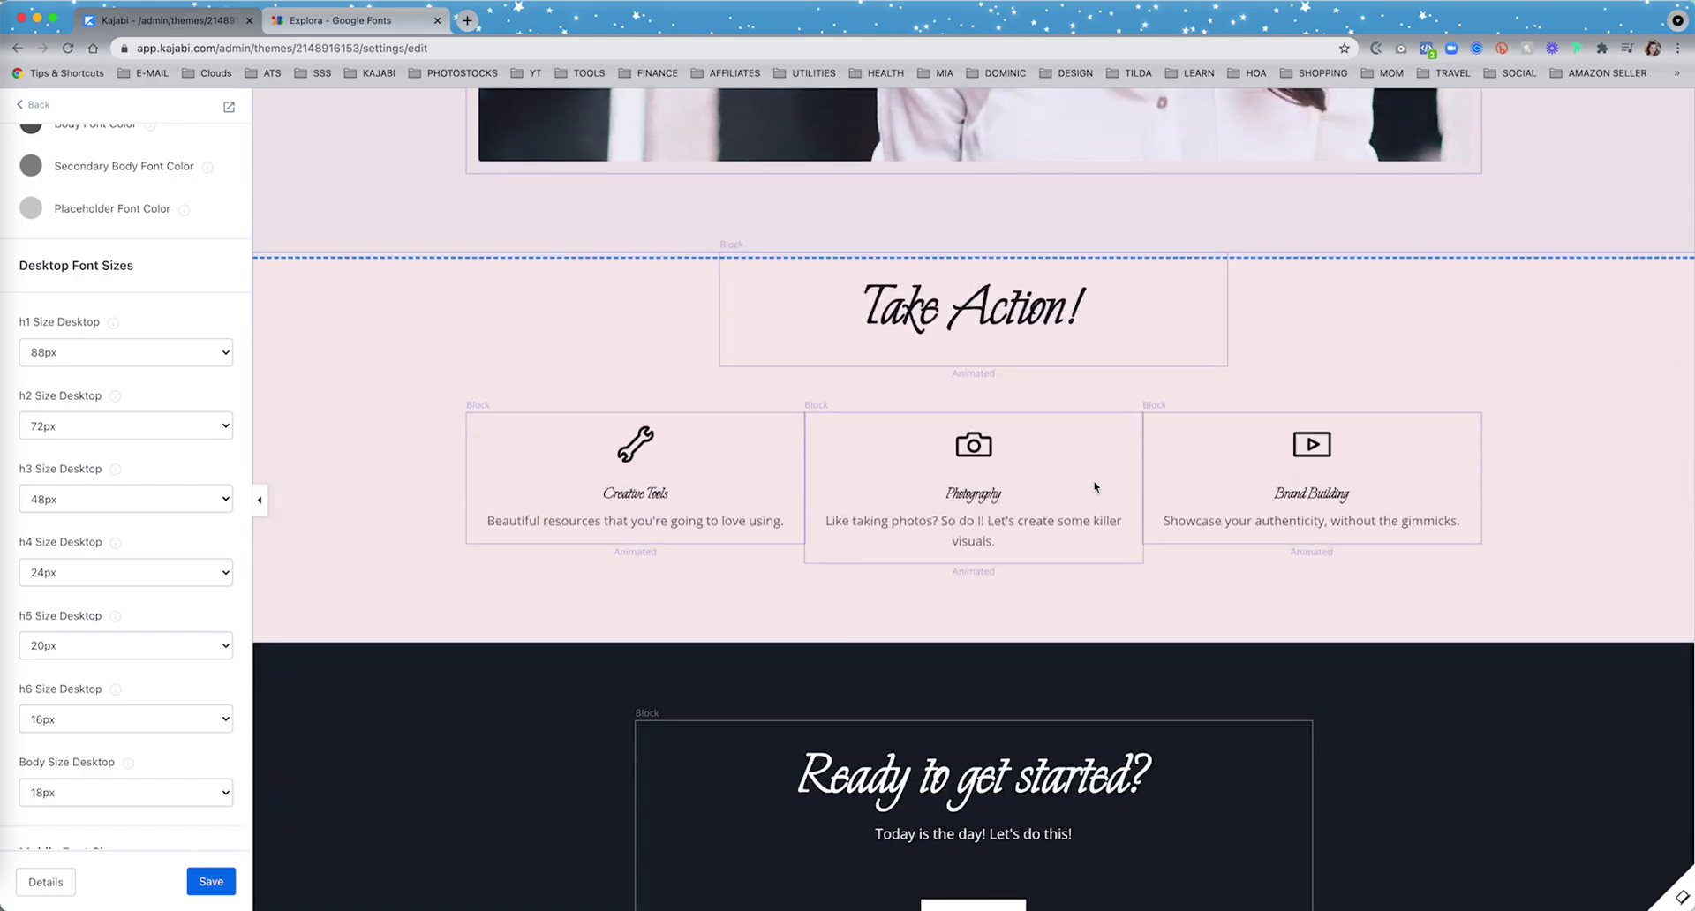
{"action": "scroll", "coordinate": [1094, 487], "scroll_direction": "down", "scroll_amount": 3}
{"action": "scroll", "coordinate": [1094, 487], "scroll_direction": "up", "scroll_amount": 4}
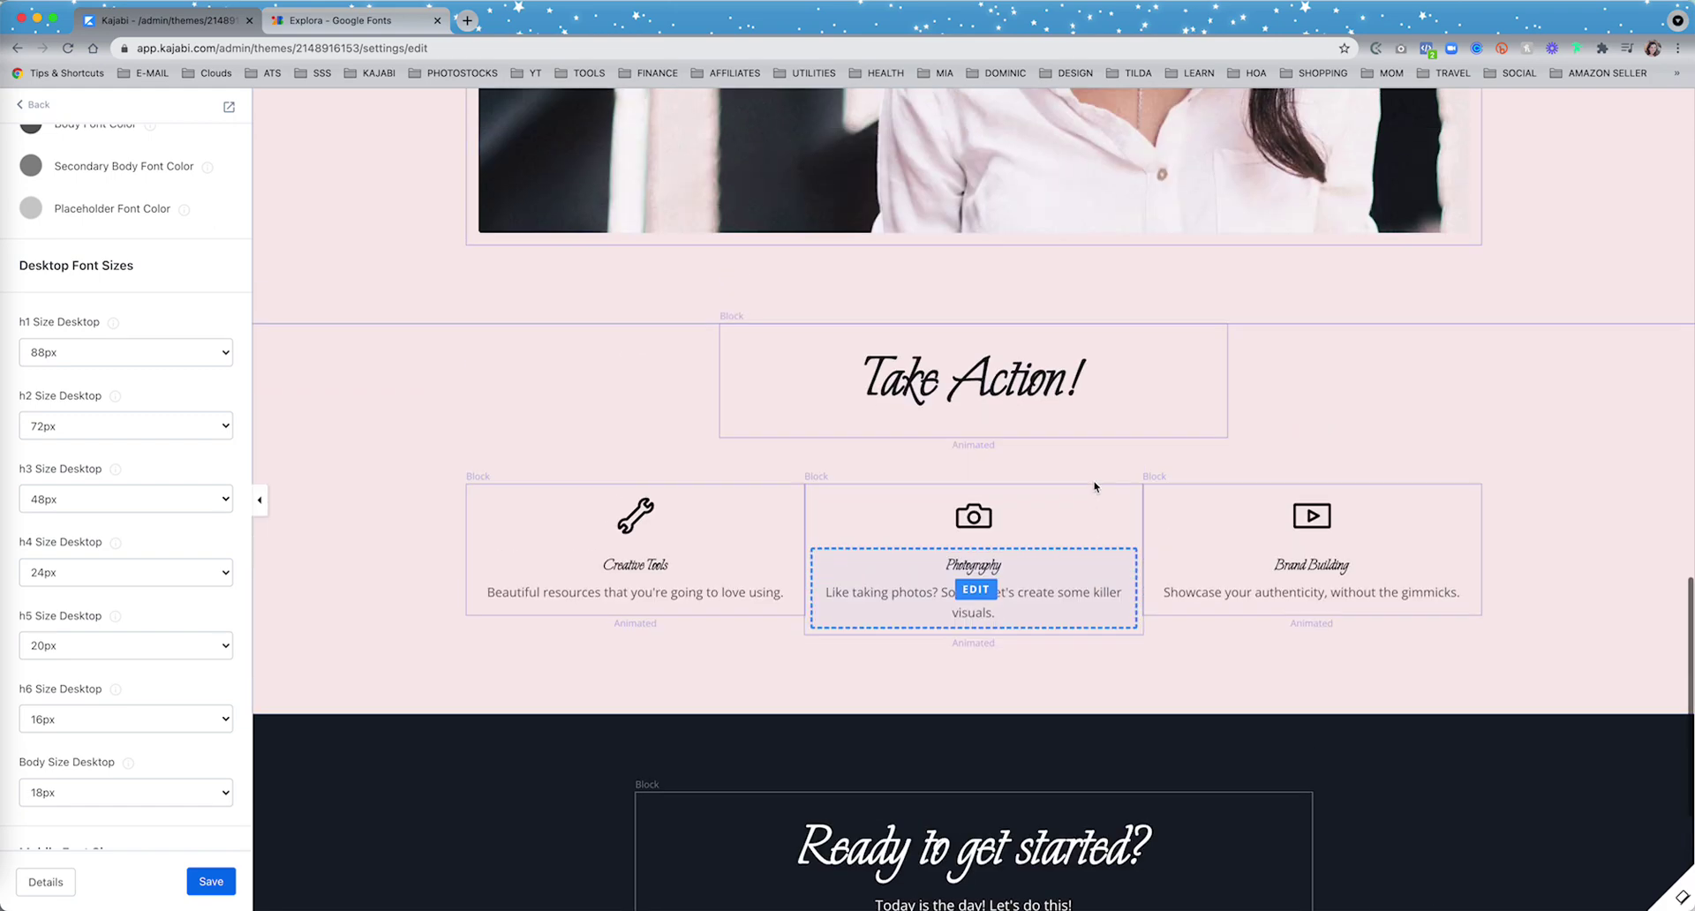
{"action": "scroll", "coordinate": [1094, 486], "scroll_direction": "up", "scroll_amount": 15}
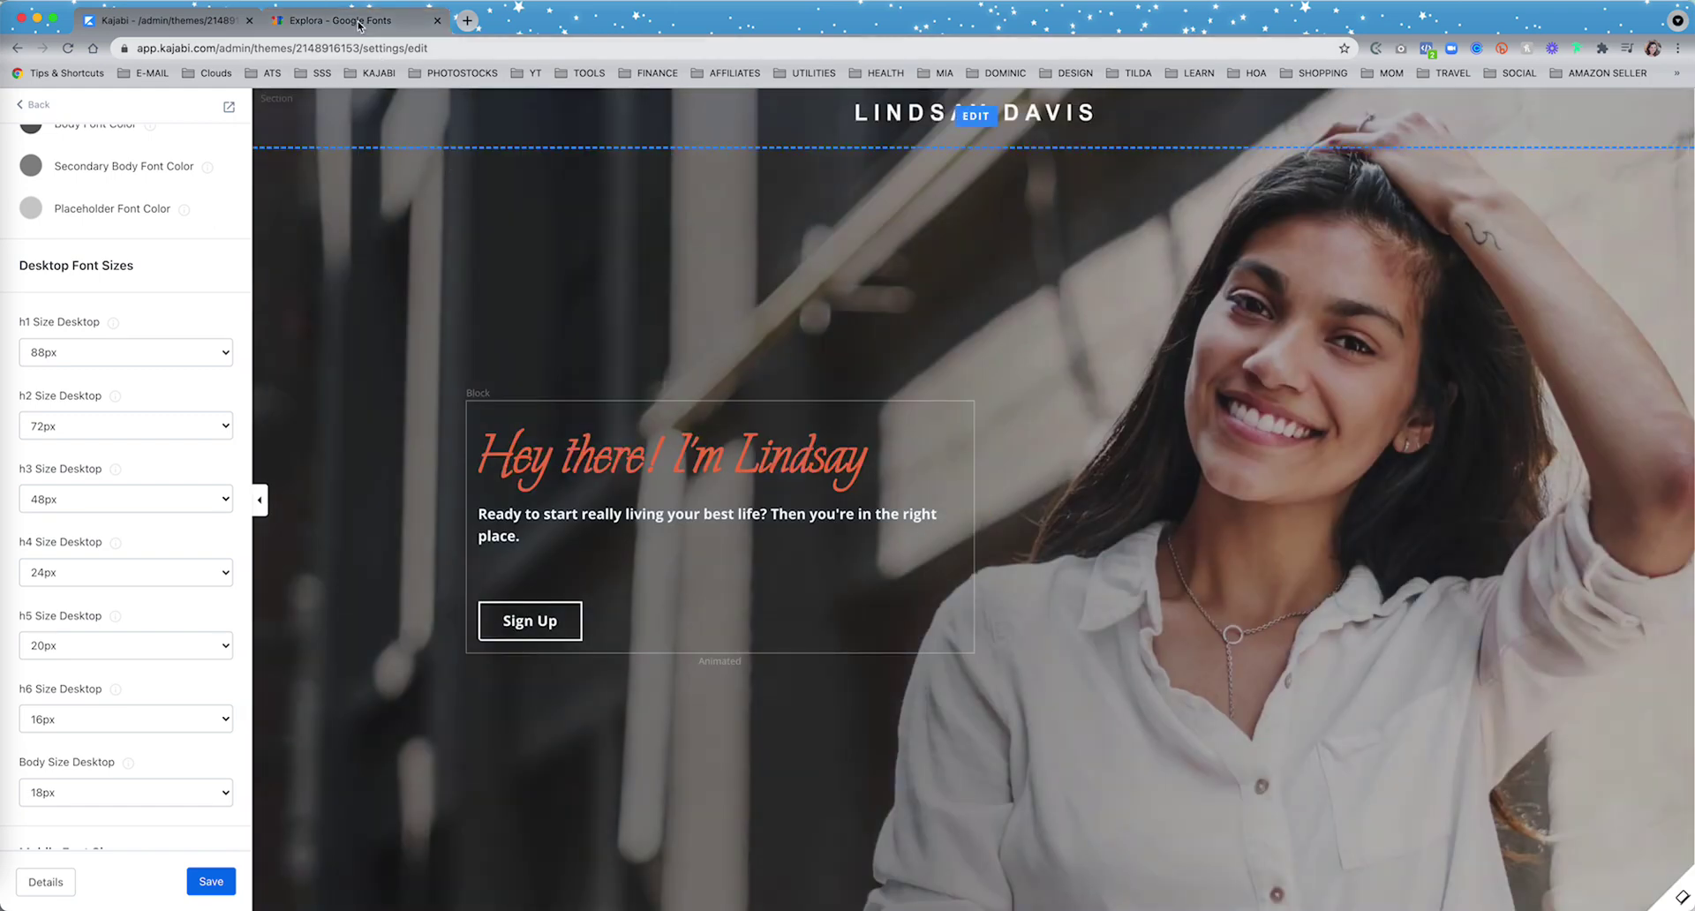
Switch to Google Fonts, remove the Explora style from the selection and return to the full font catalogue
{"action": "left_click", "coordinate": [358, 26]}
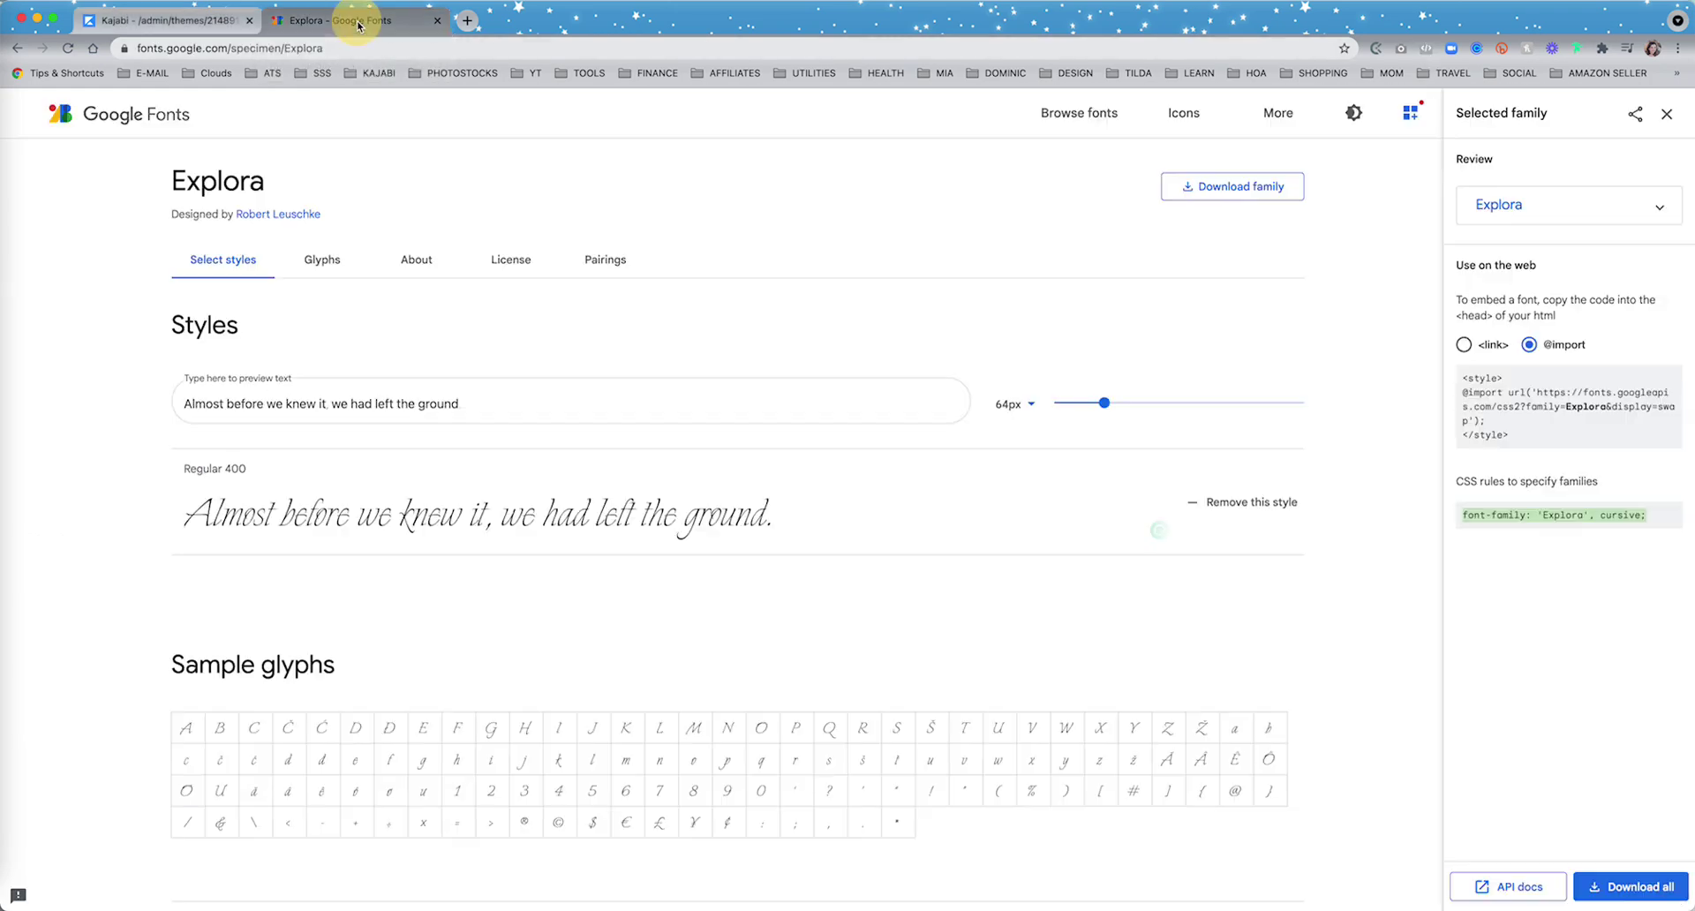
{"action": "left_click", "coordinate": [1211, 503]}
{"action": "left_click", "coordinate": [152, 114]}
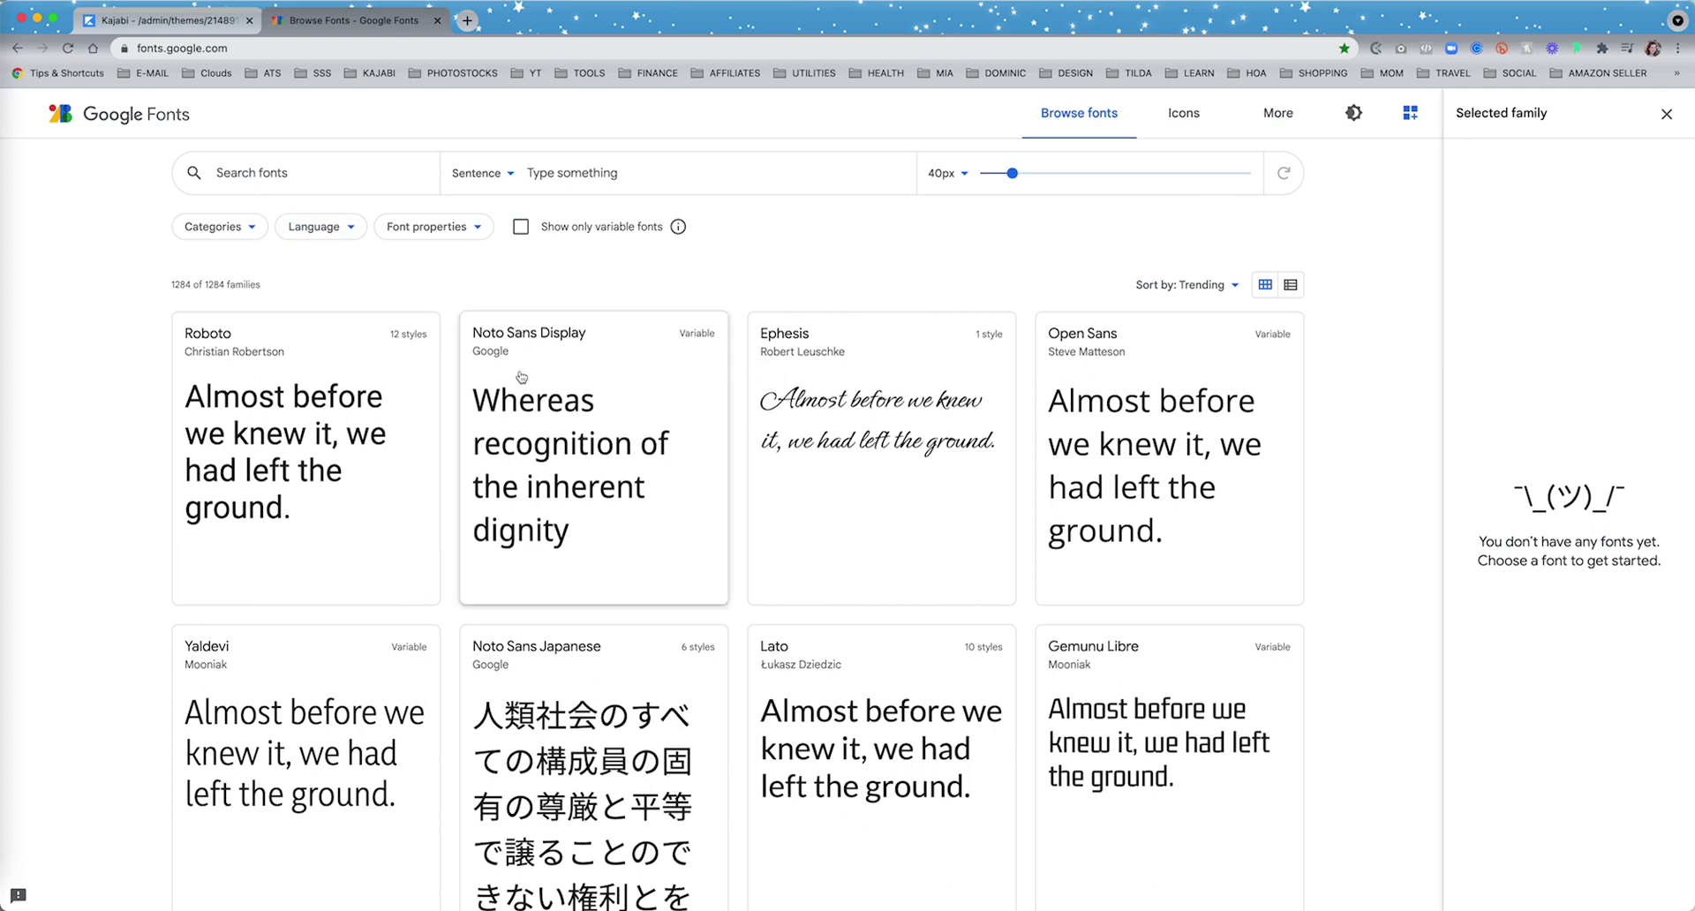
Switch to Kajabi and review the built-in body font choices and the other font settings in the Style Guide
{"action": "left_click", "coordinate": [193, 26]}
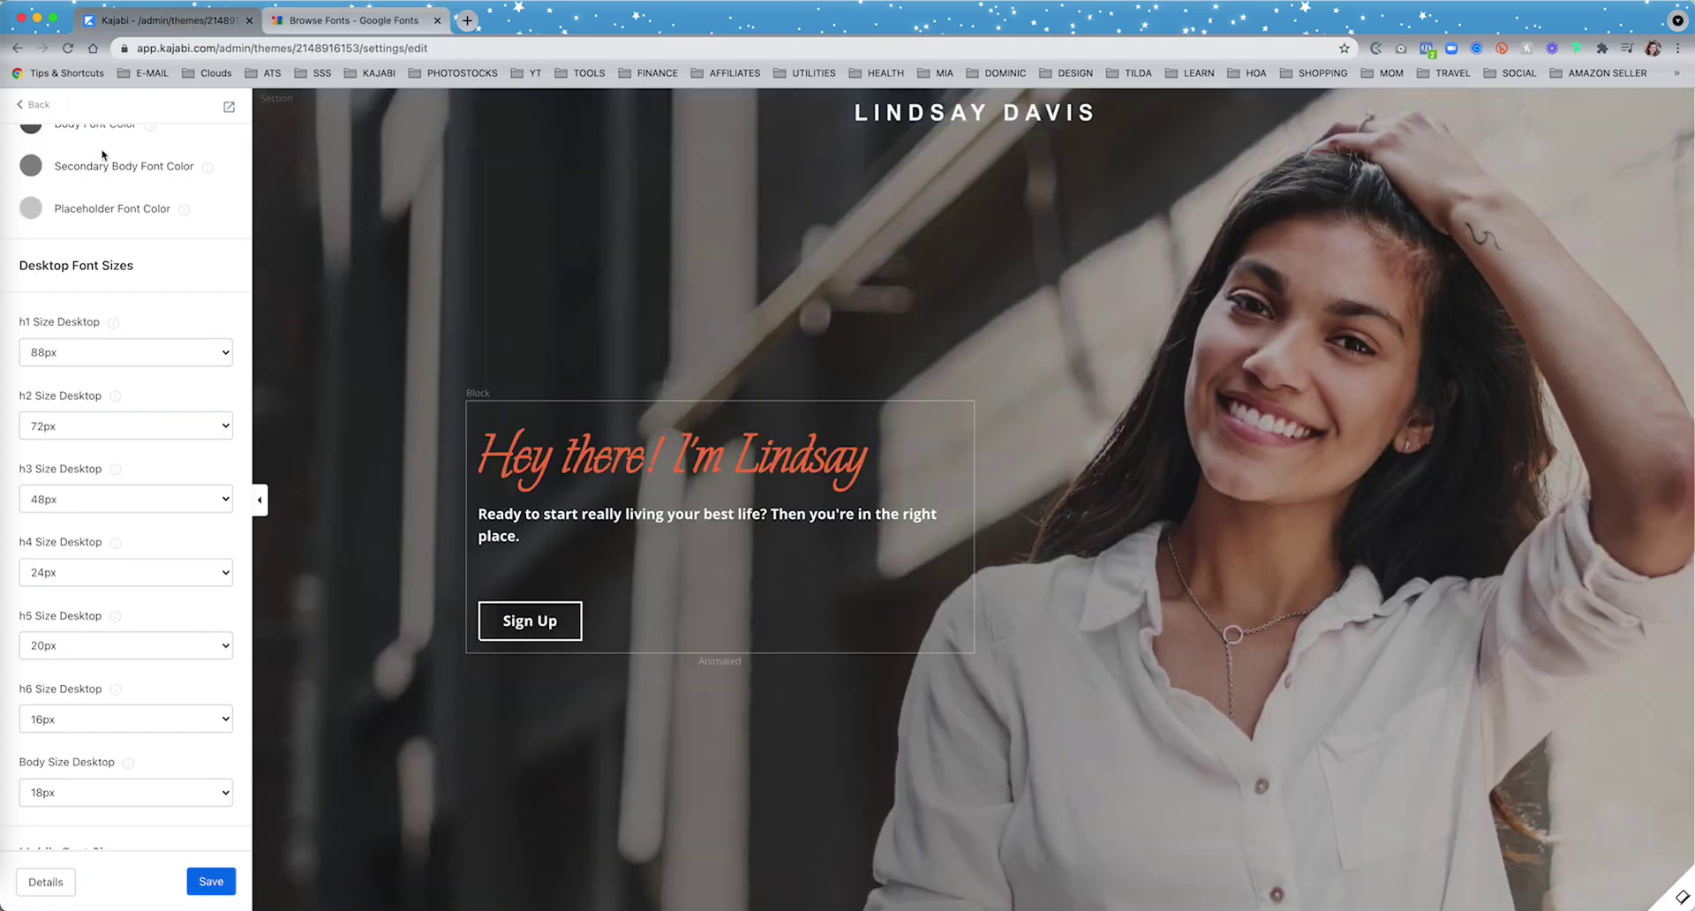
{"action": "left_click", "coordinate": [19, 110]}
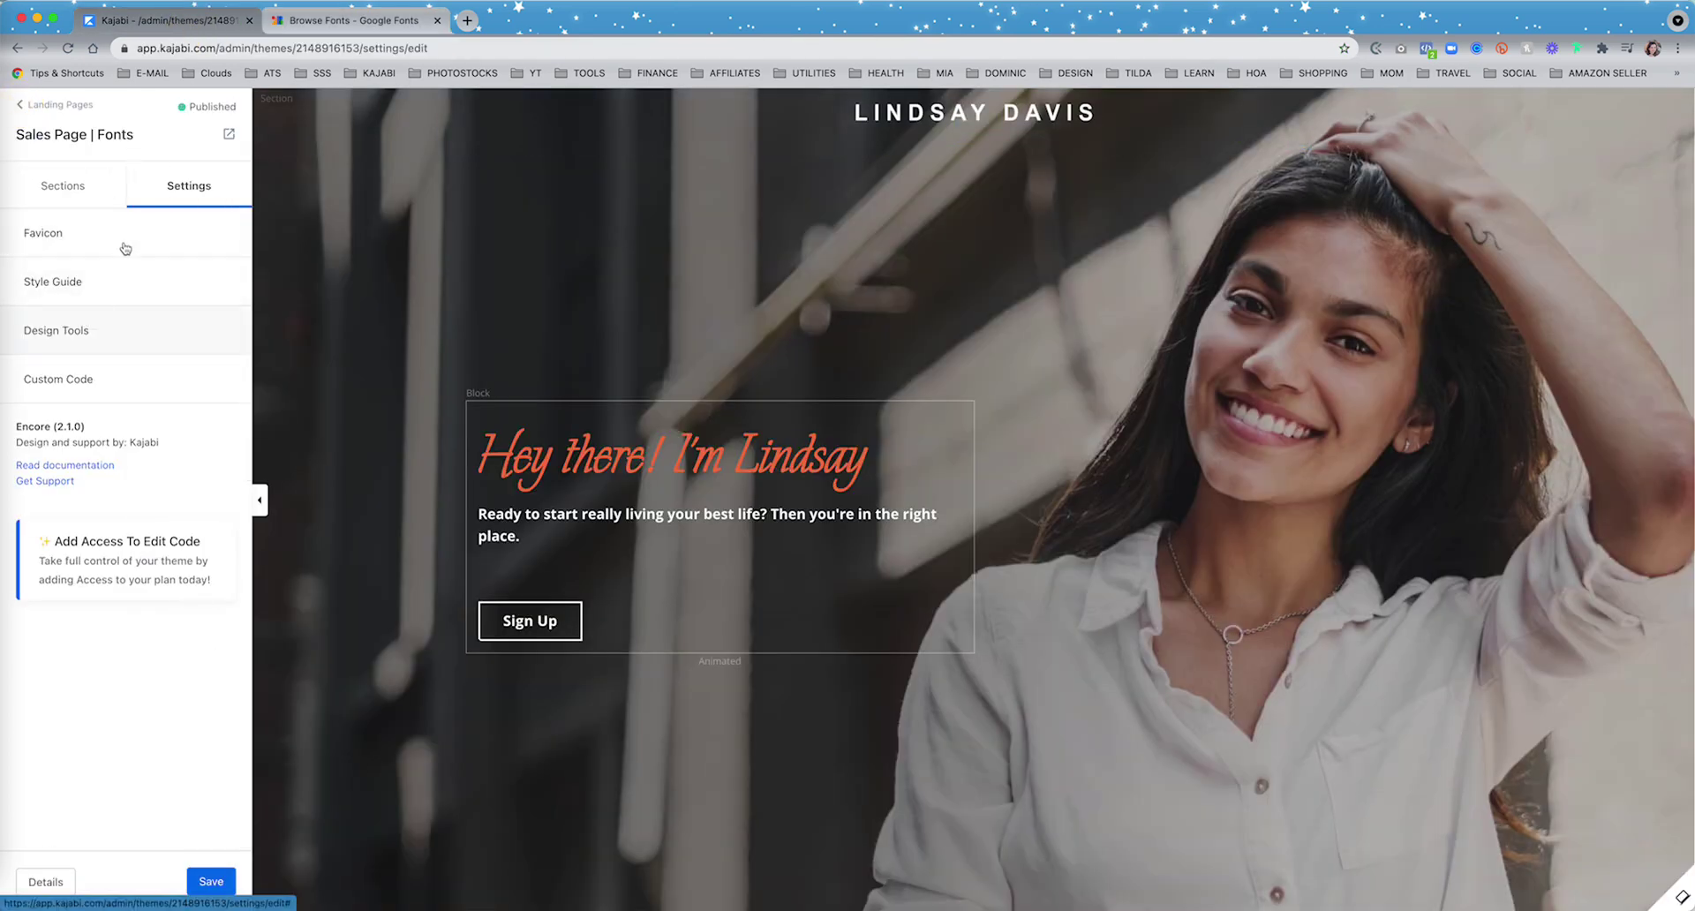
{"action": "left_click", "coordinate": [69, 283]}
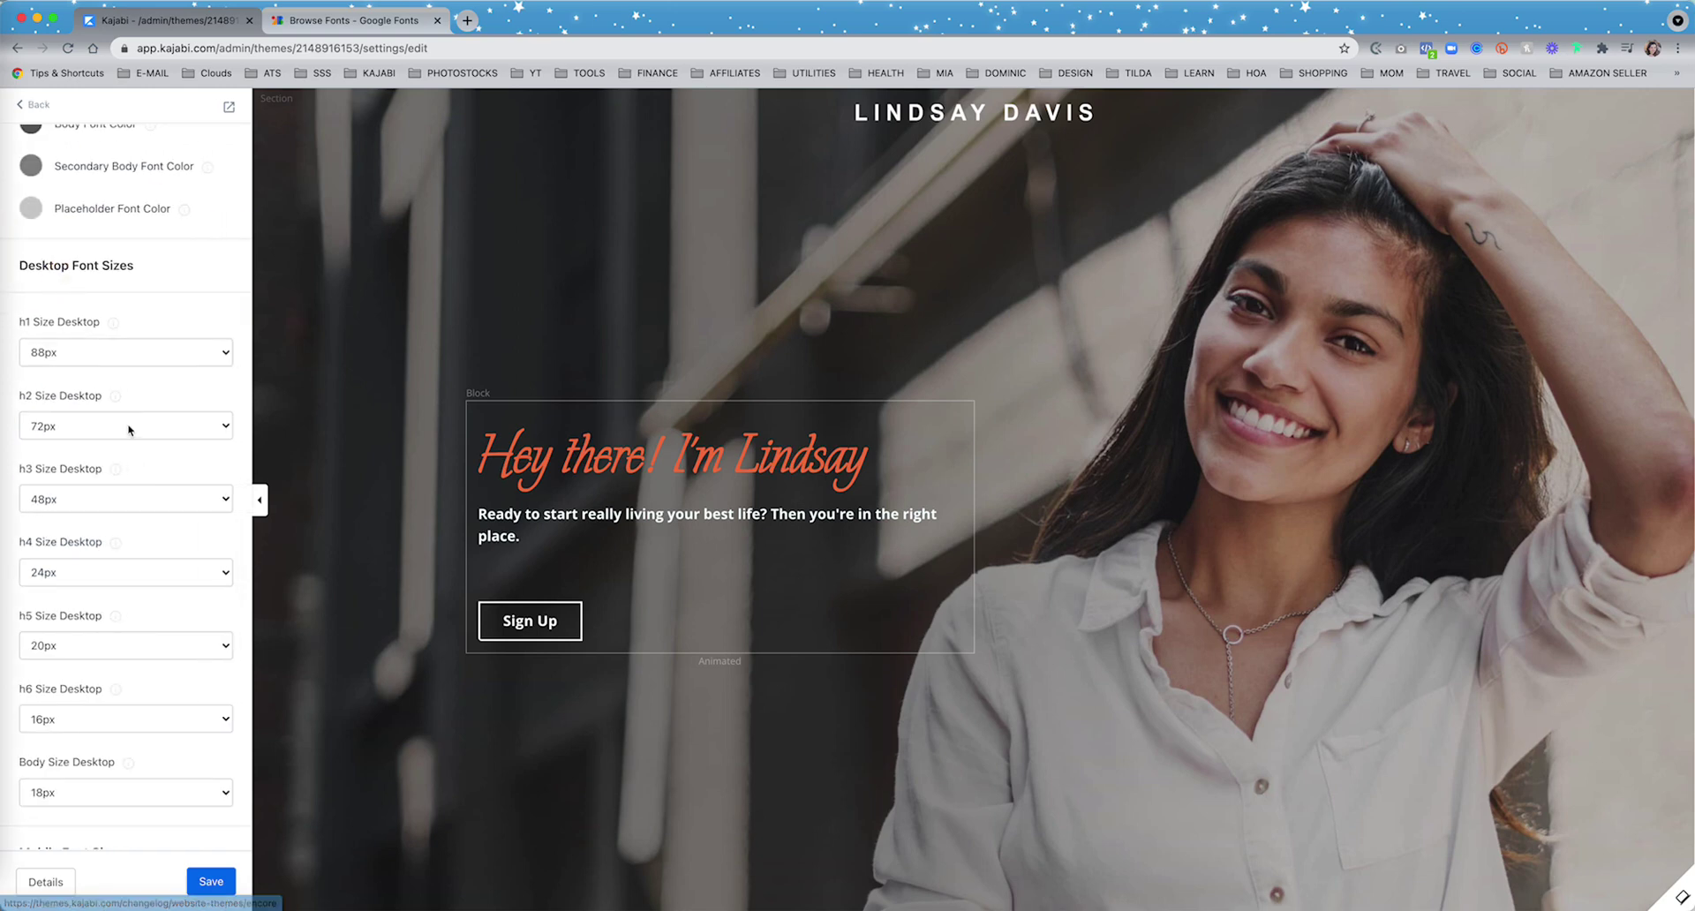
{"action": "scroll", "coordinate": [124, 426], "scroll_direction": "up", "scroll_amount": 7}
{"action": "scroll", "coordinate": [128, 432], "scroll_direction": "up", "scroll_amount": 2}
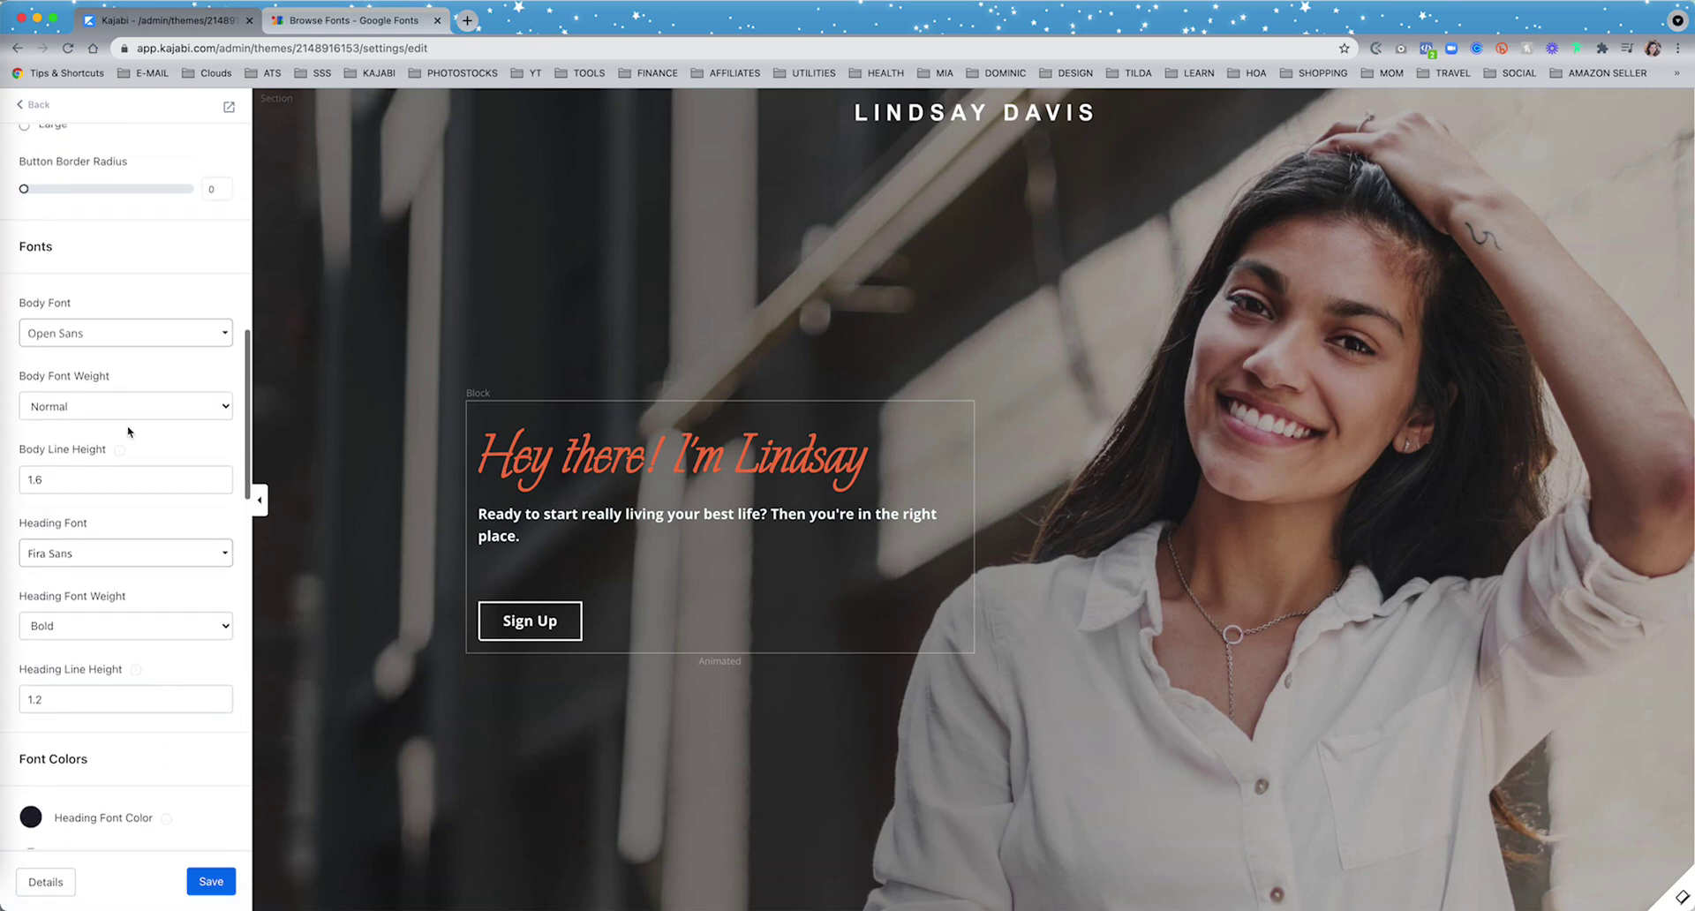
{"action": "left_click", "coordinate": [112, 332]}
{"action": "scroll", "coordinate": [104, 455], "scroll_direction": "down", "scroll_amount": 5}
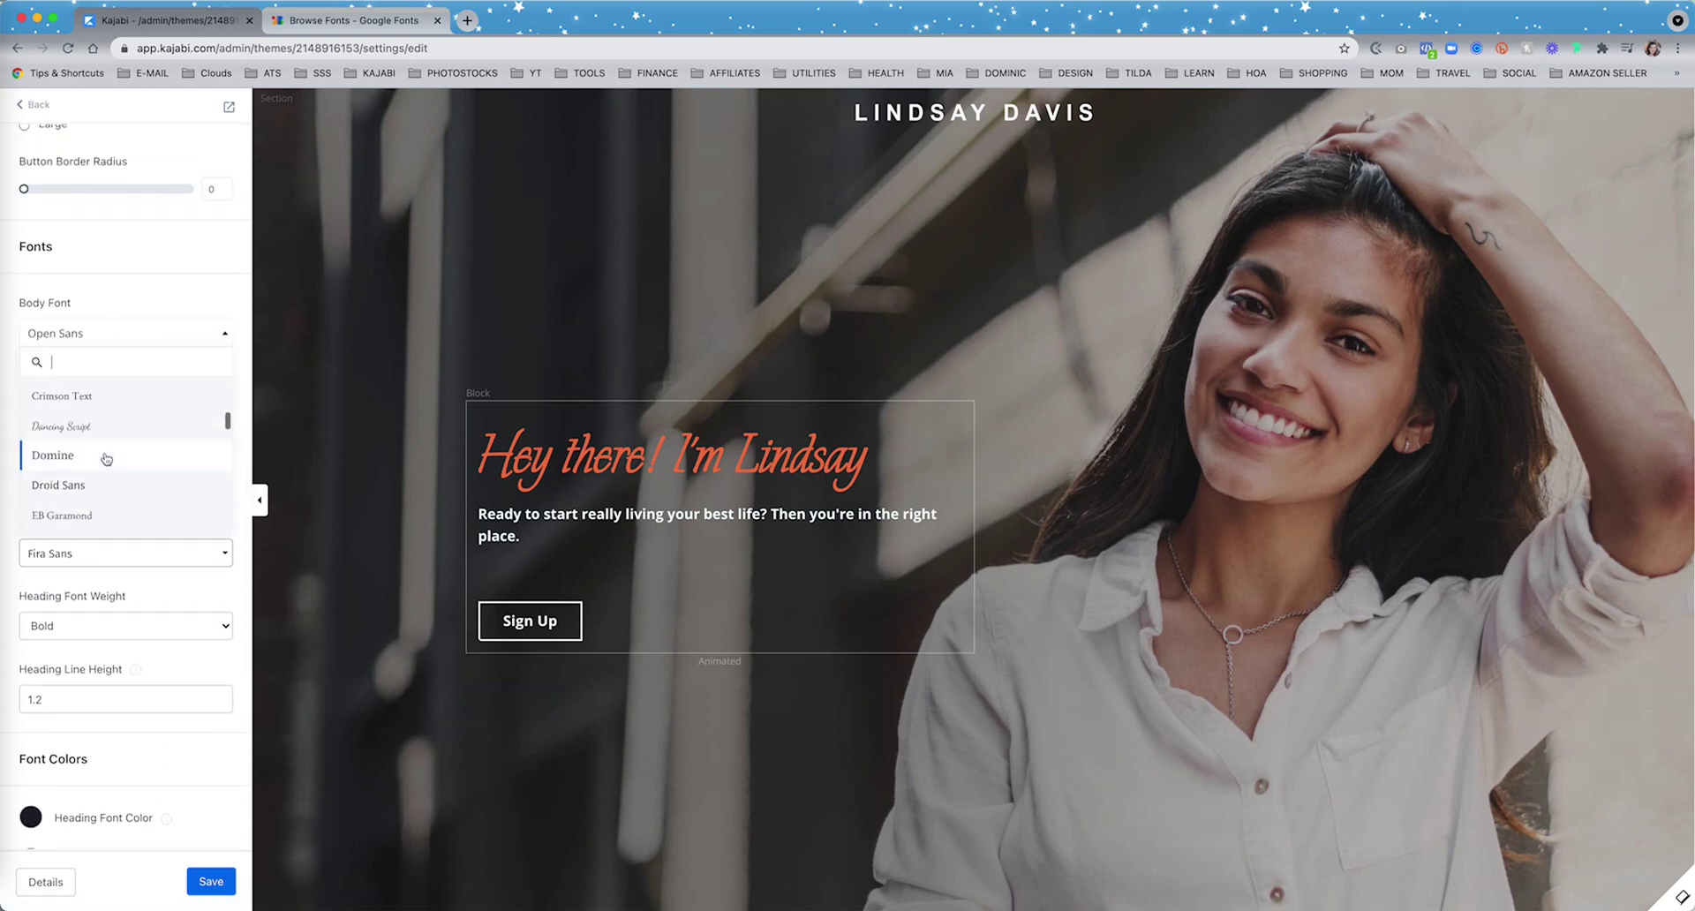
{"action": "scroll", "coordinate": [106, 458], "scroll_direction": "down", "scroll_amount": 2}
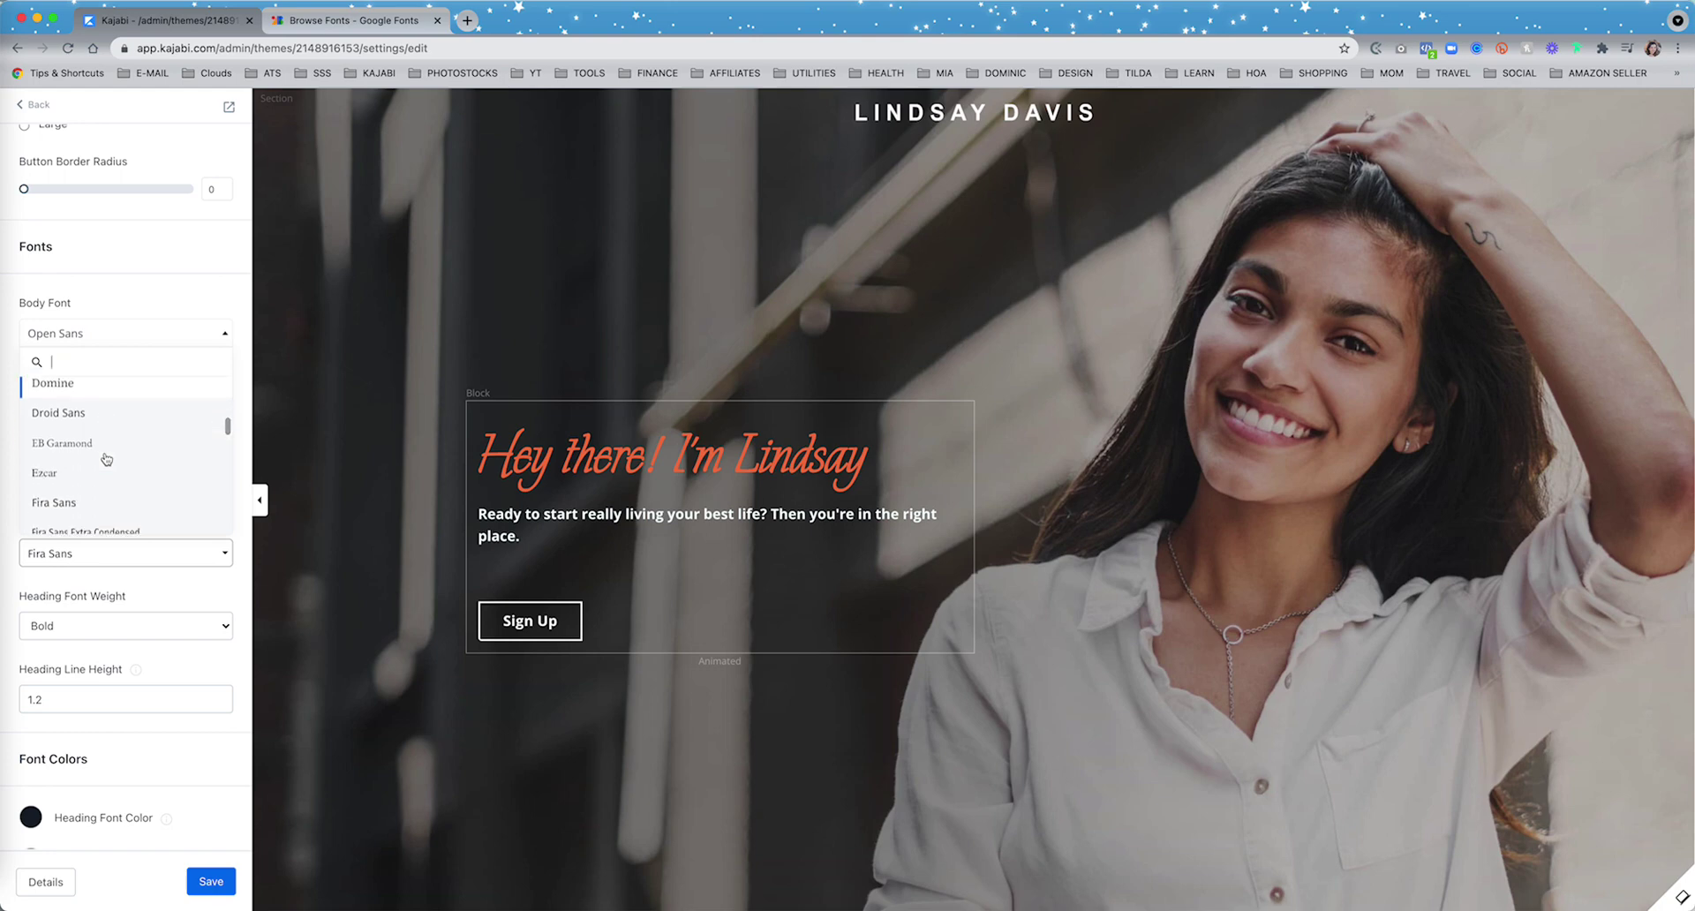
{"action": "left_click", "coordinate": [131, 294]}
{"action": "scroll", "coordinate": [133, 291], "scroll_direction": "down", "scroll_amount": 2}
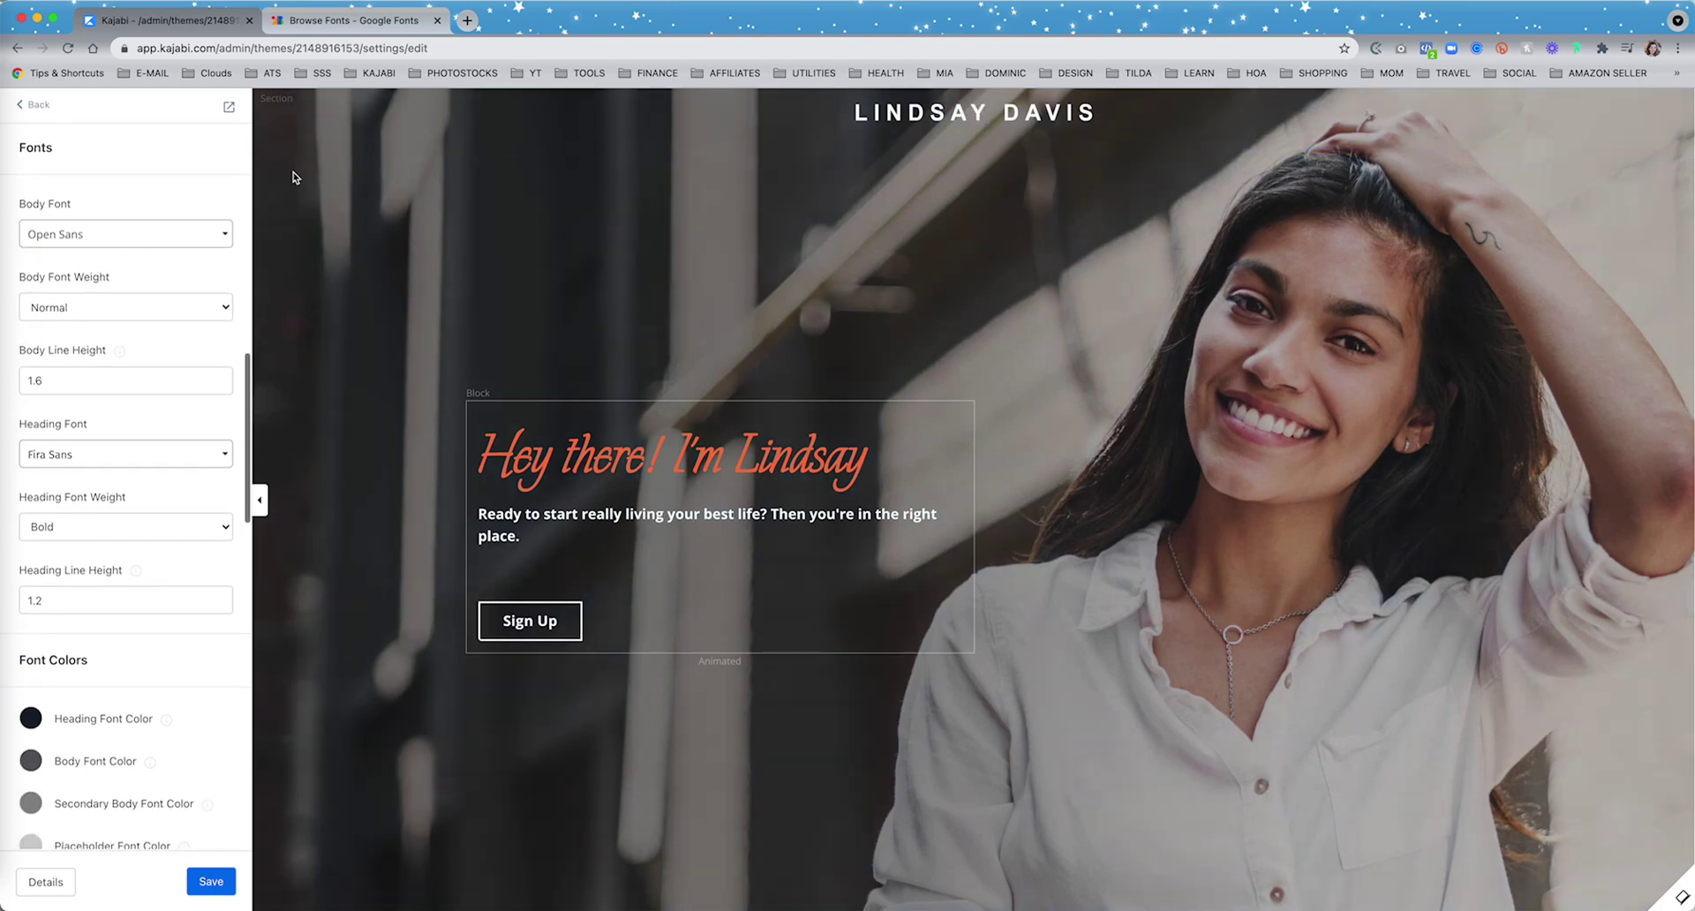
Switch to Google Fonts and browse the font families in the catalogue
{"action": "left_click", "coordinate": [364, 21]}
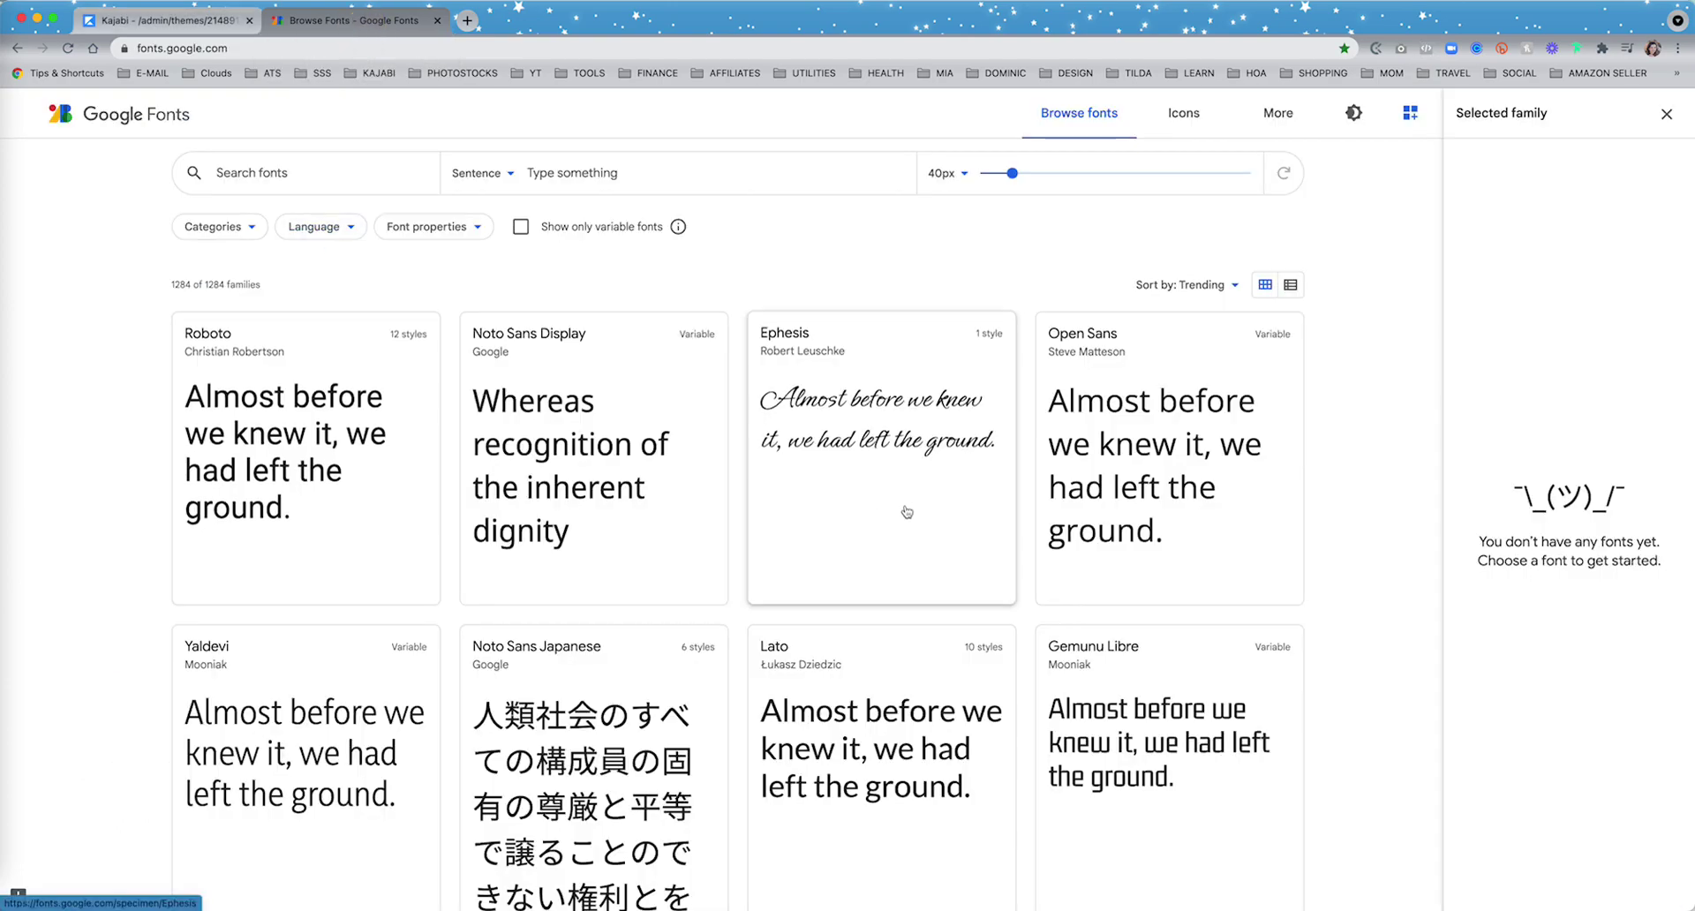
{"action": "scroll", "coordinate": [907, 511], "scroll_direction": "down", "scroll_amount": 5}
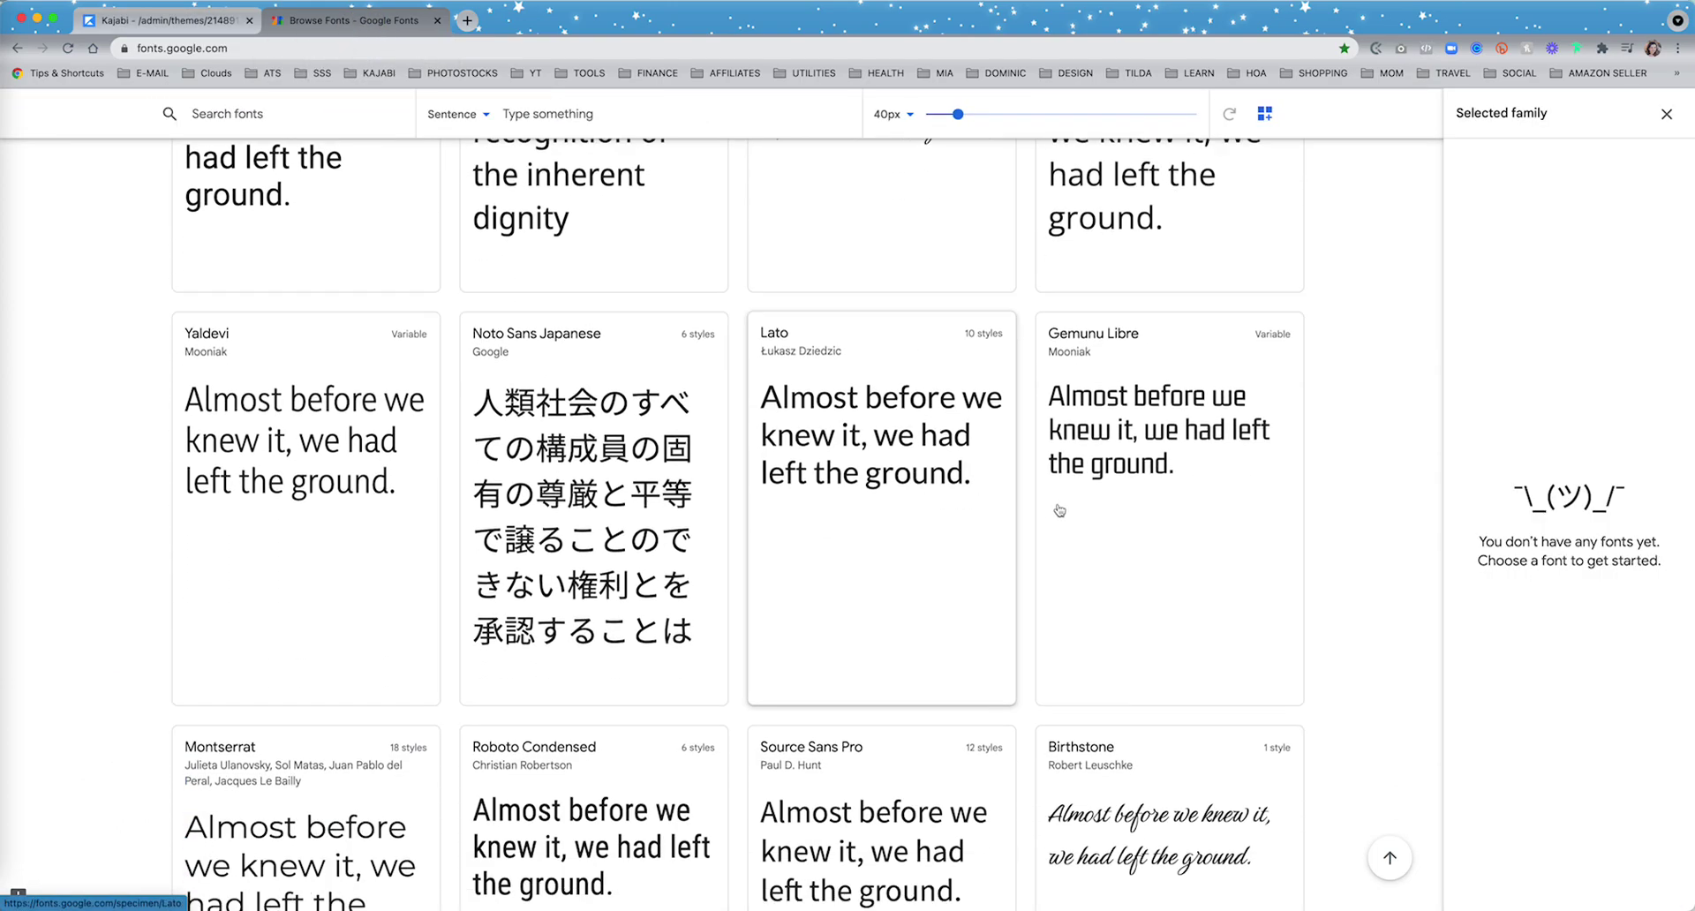
{"action": "scroll", "coordinate": [1059, 510], "scroll_direction": "down", "scroll_amount": 10}
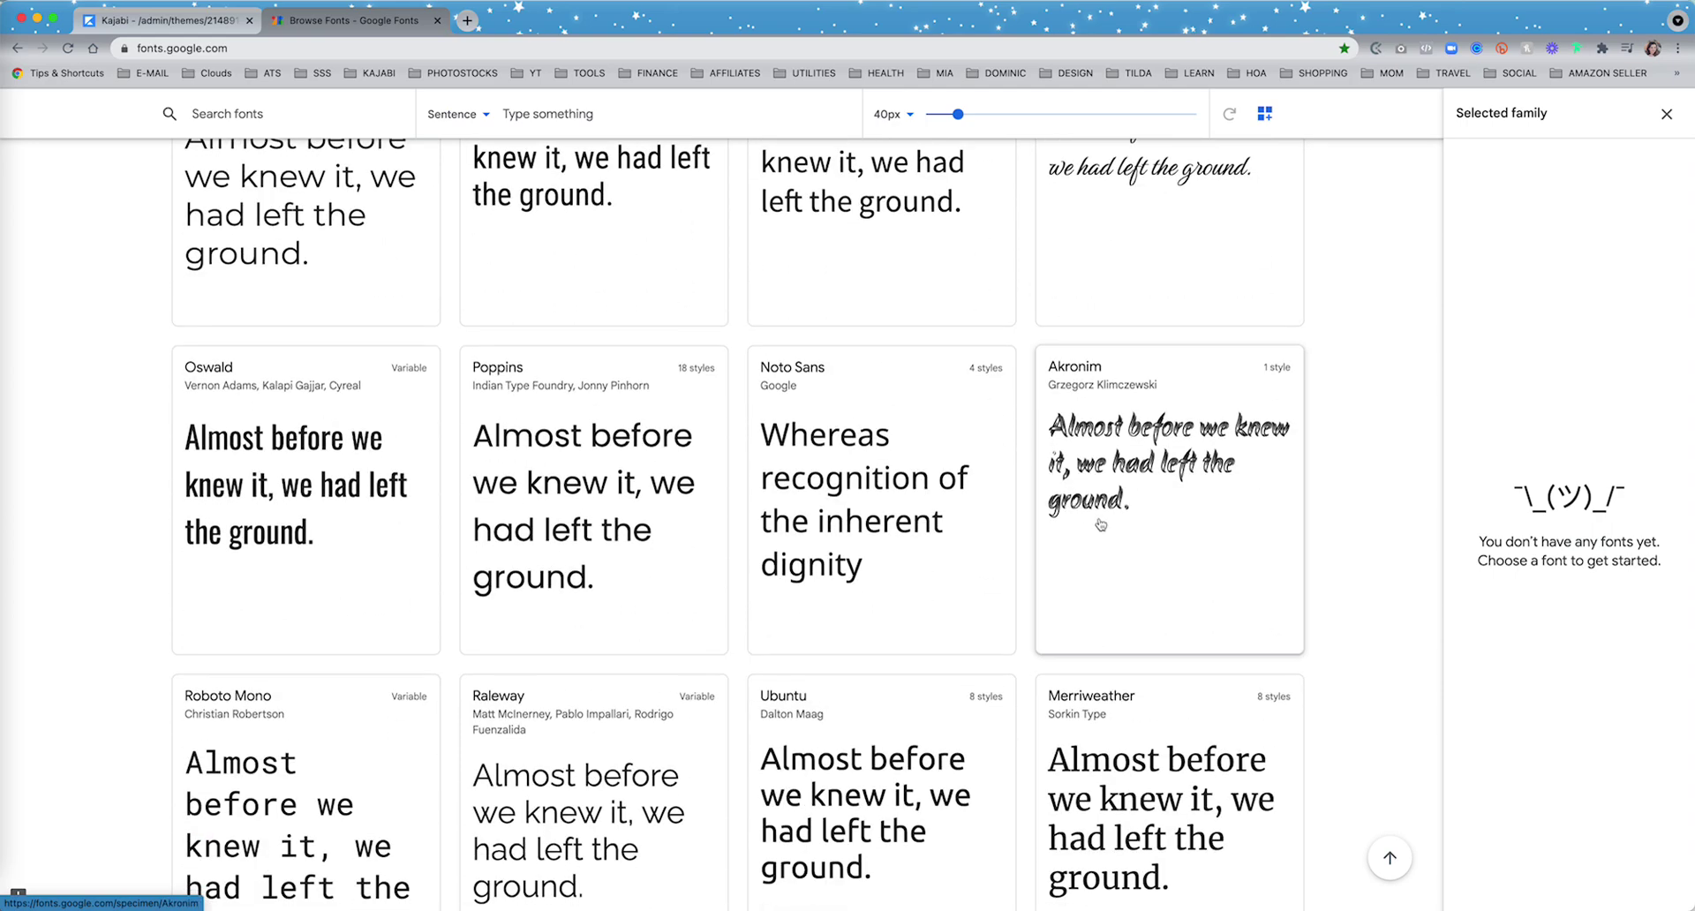
{"action": "scroll", "coordinate": [1100, 524], "scroll_direction": "down", "scroll_amount": 3}
{"action": "scroll", "coordinate": [1100, 524], "scroll_direction": "down", "scroll_amount": 10}
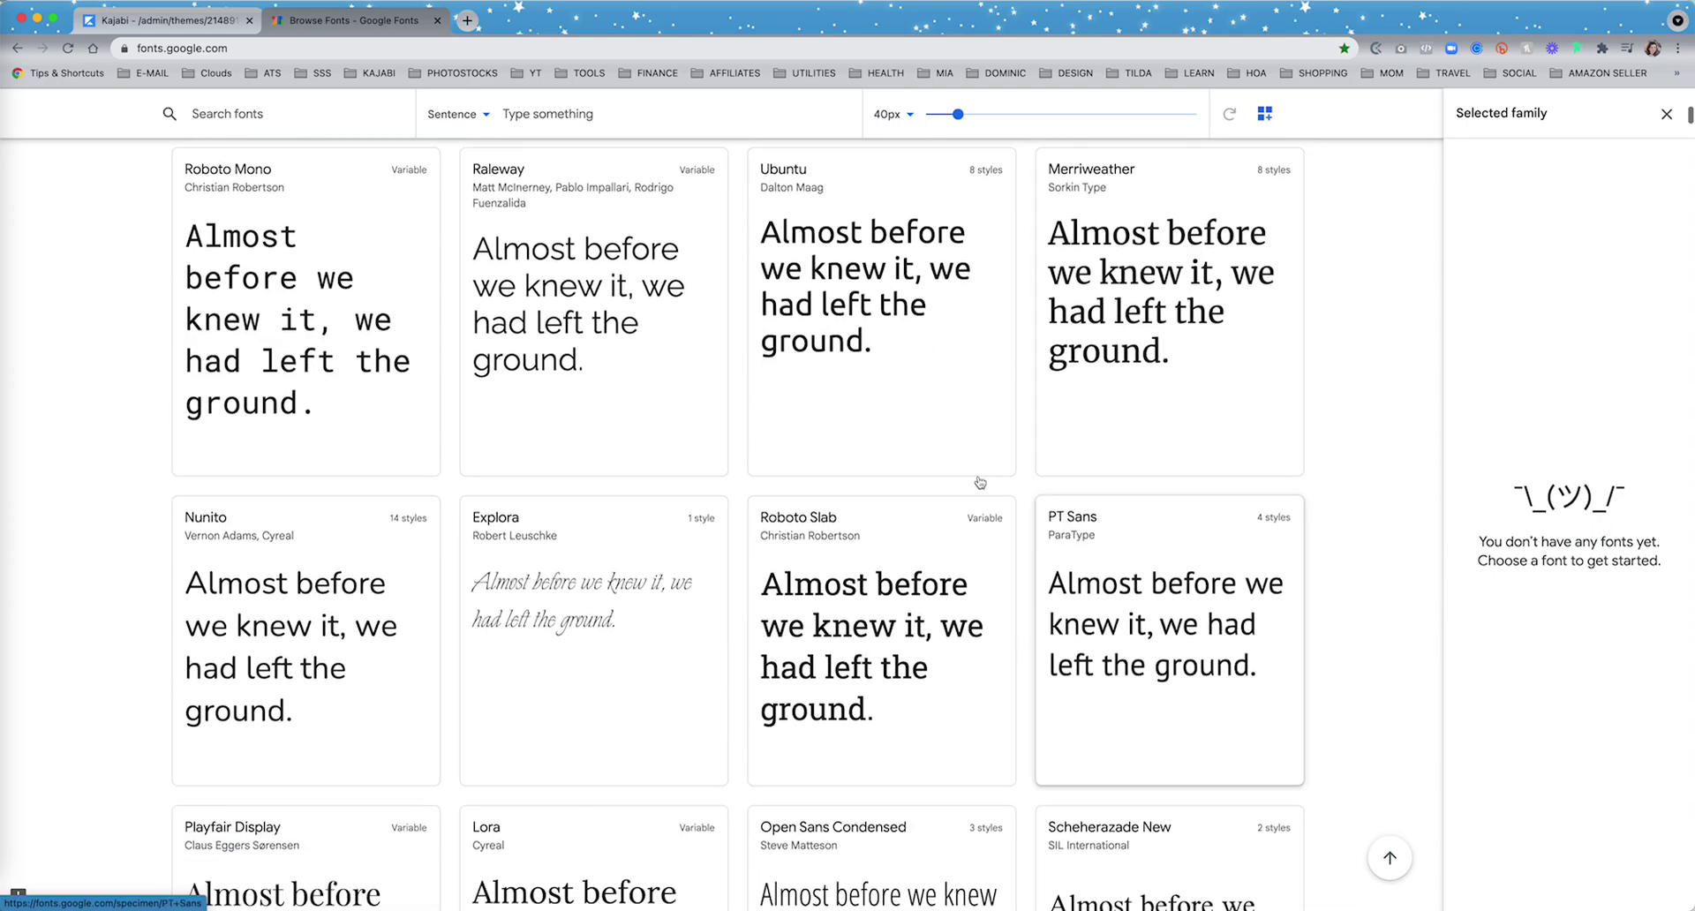
{"action": "scroll", "coordinate": [239, 209], "scroll_direction": "up", "scroll_amount": 4}
{"action": "scroll", "coordinate": [239, 209], "scroll_direction": "up", "scroll_amount": 3}
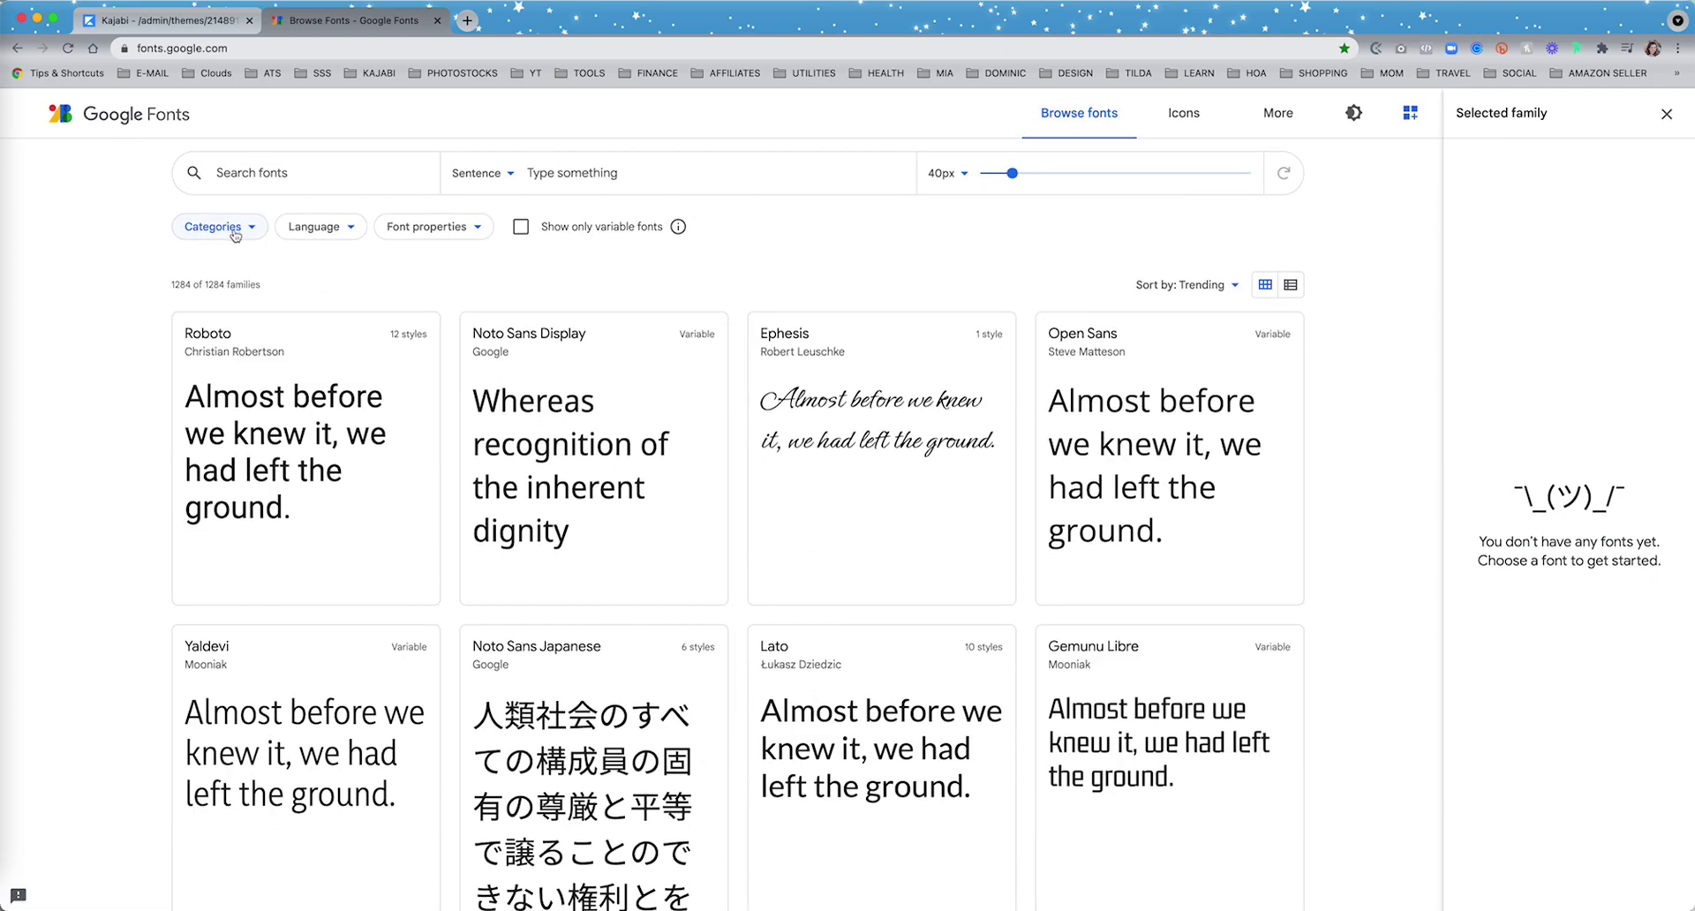
Filter the font catalogue by category so that only Monospace fonts are included
{"action": "left_click", "coordinate": [220, 227]}
{"action": "left_click", "coordinate": [191, 340]}
{"action": "left_click", "coordinate": [192, 316]}
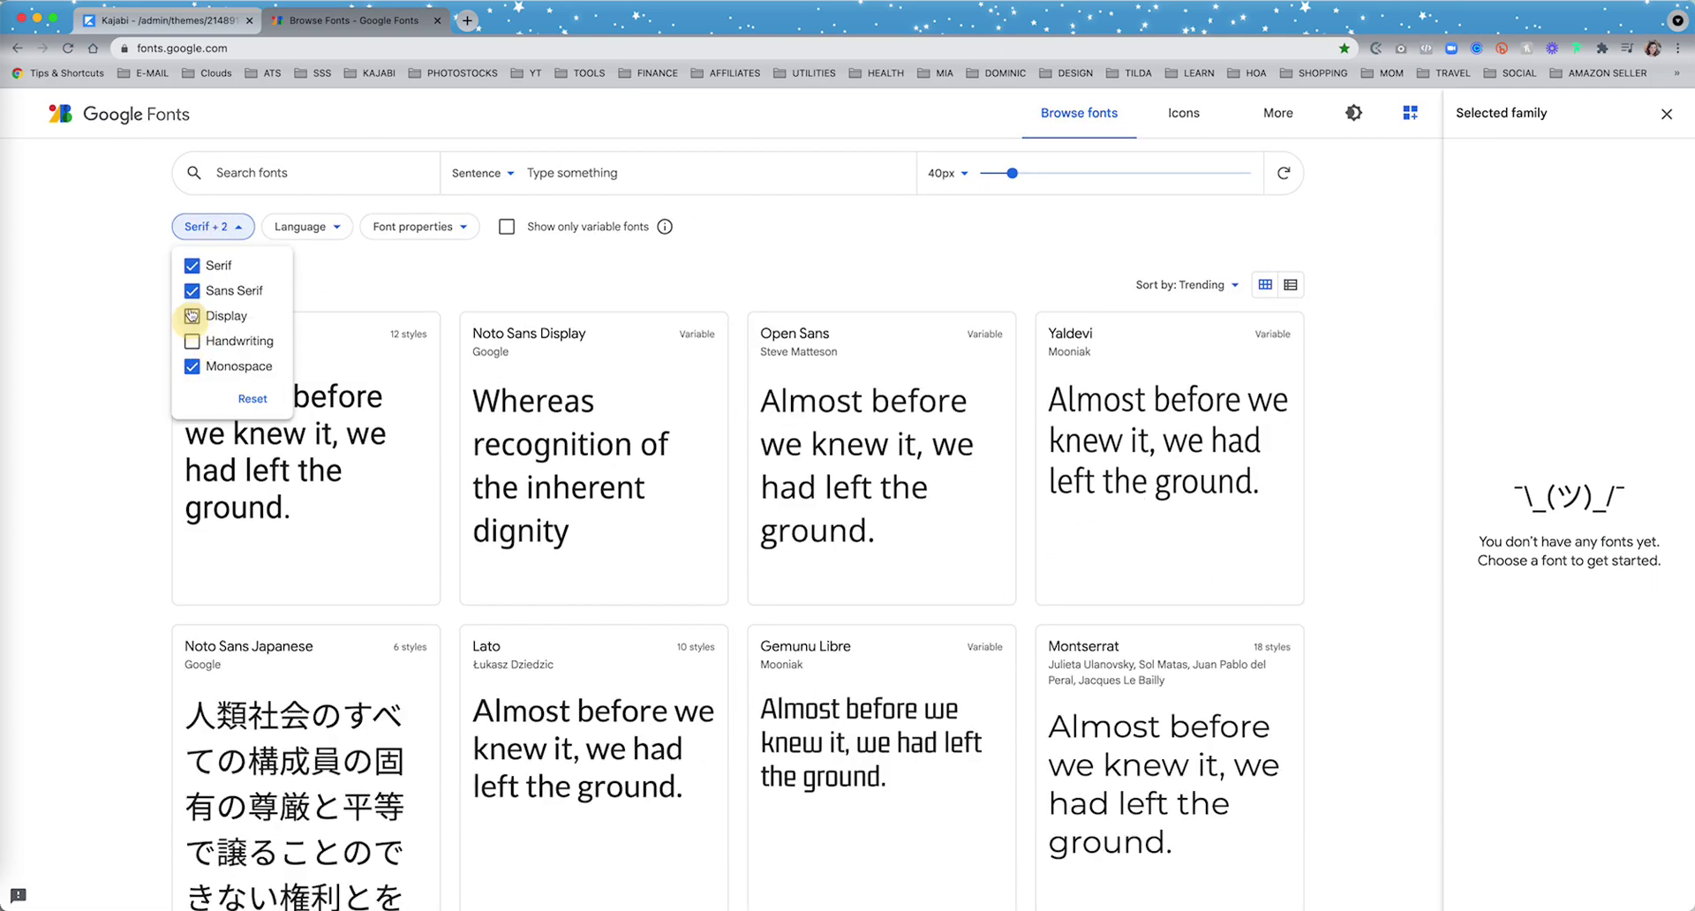
{"action": "left_click", "coordinate": [192, 291]}
{"action": "left_click", "coordinate": [191, 266]}
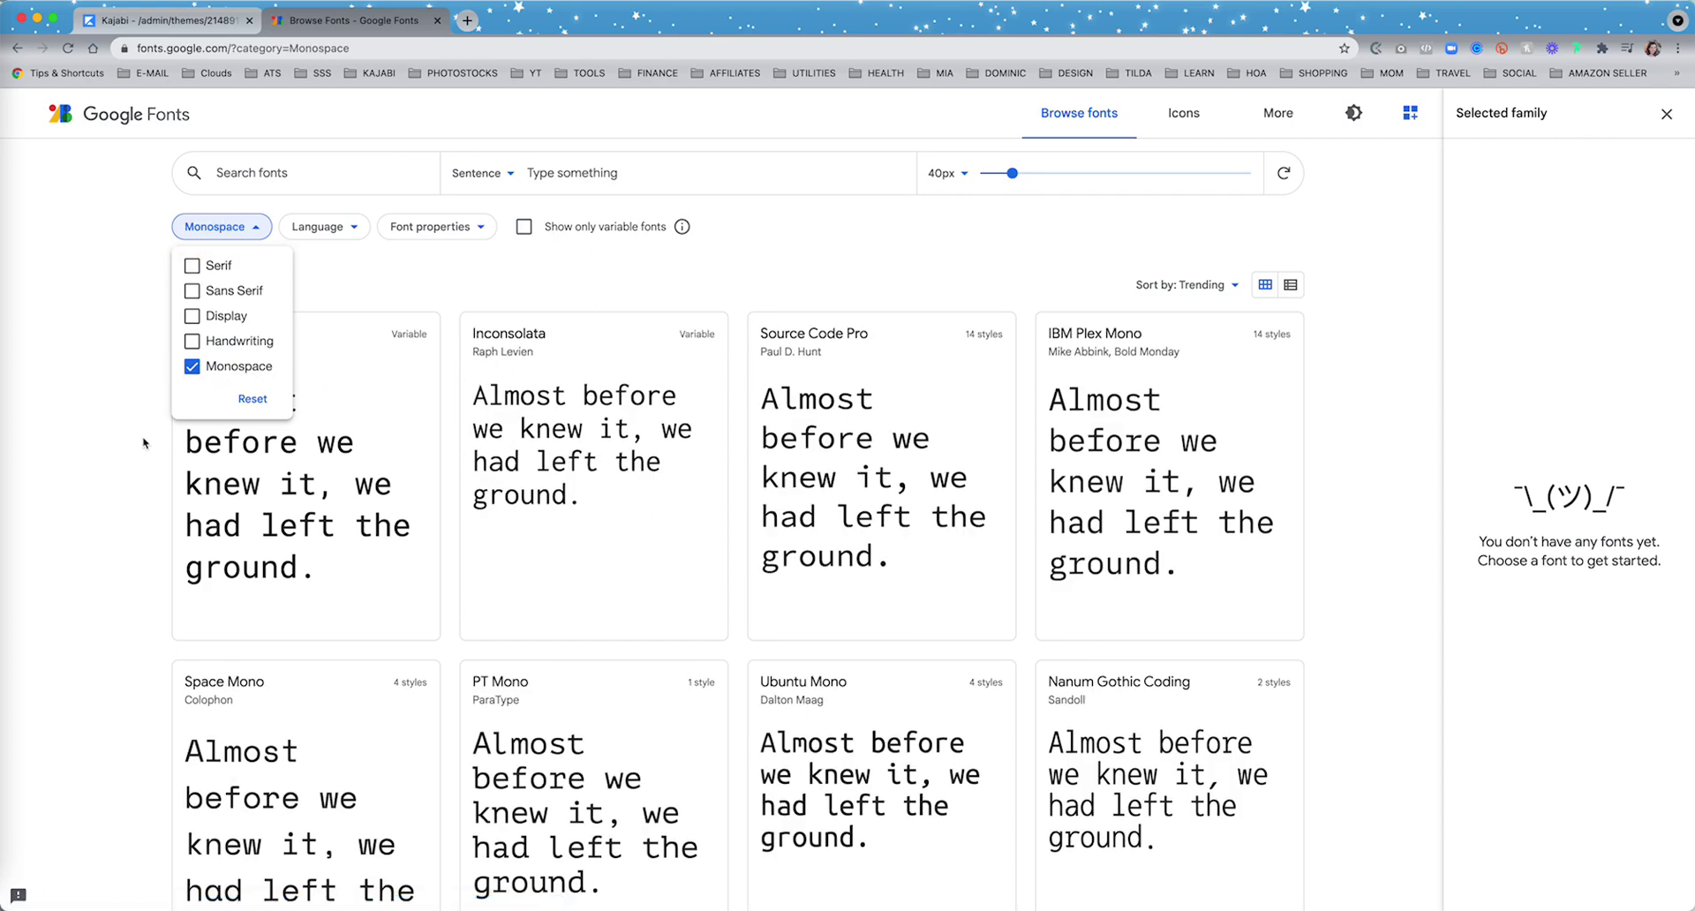
{"action": "left_click", "coordinate": [53, 468]}
Browse the monospace font families and open the Cutive Mono font
{"action": "scroll", "coordinate": [662, 658], "scroll_direction": "down", "scroll_amount": 6}
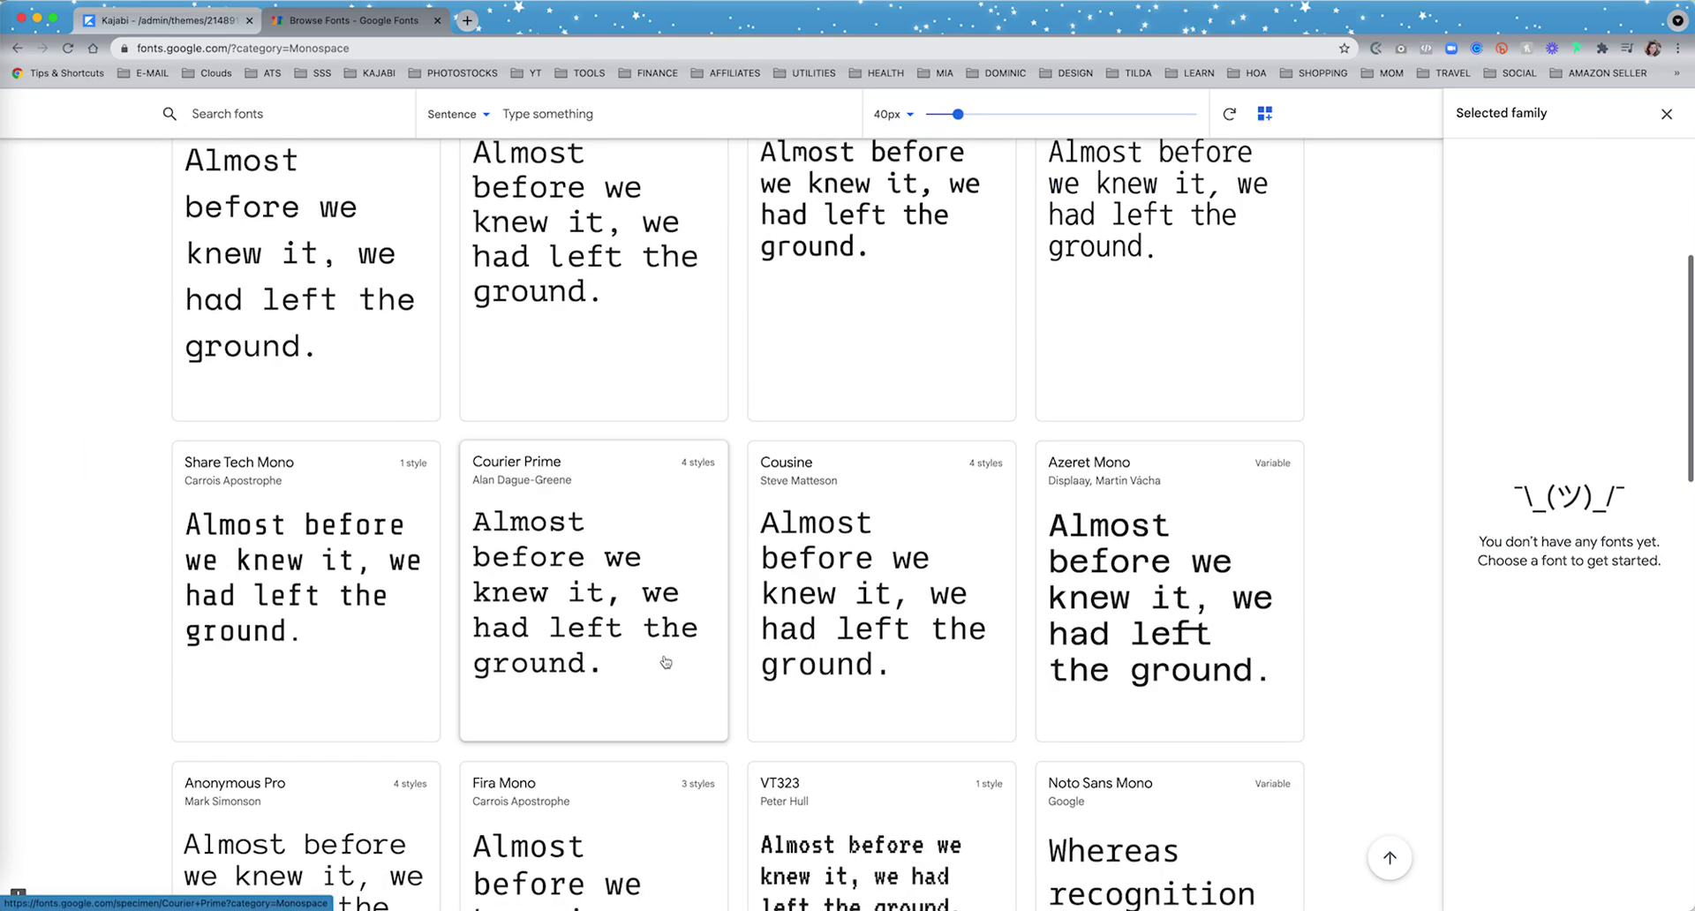
{"action": "scroll", "coordinate": [666, 662], "scroll_direction": "down", "scroll_amount": 6}
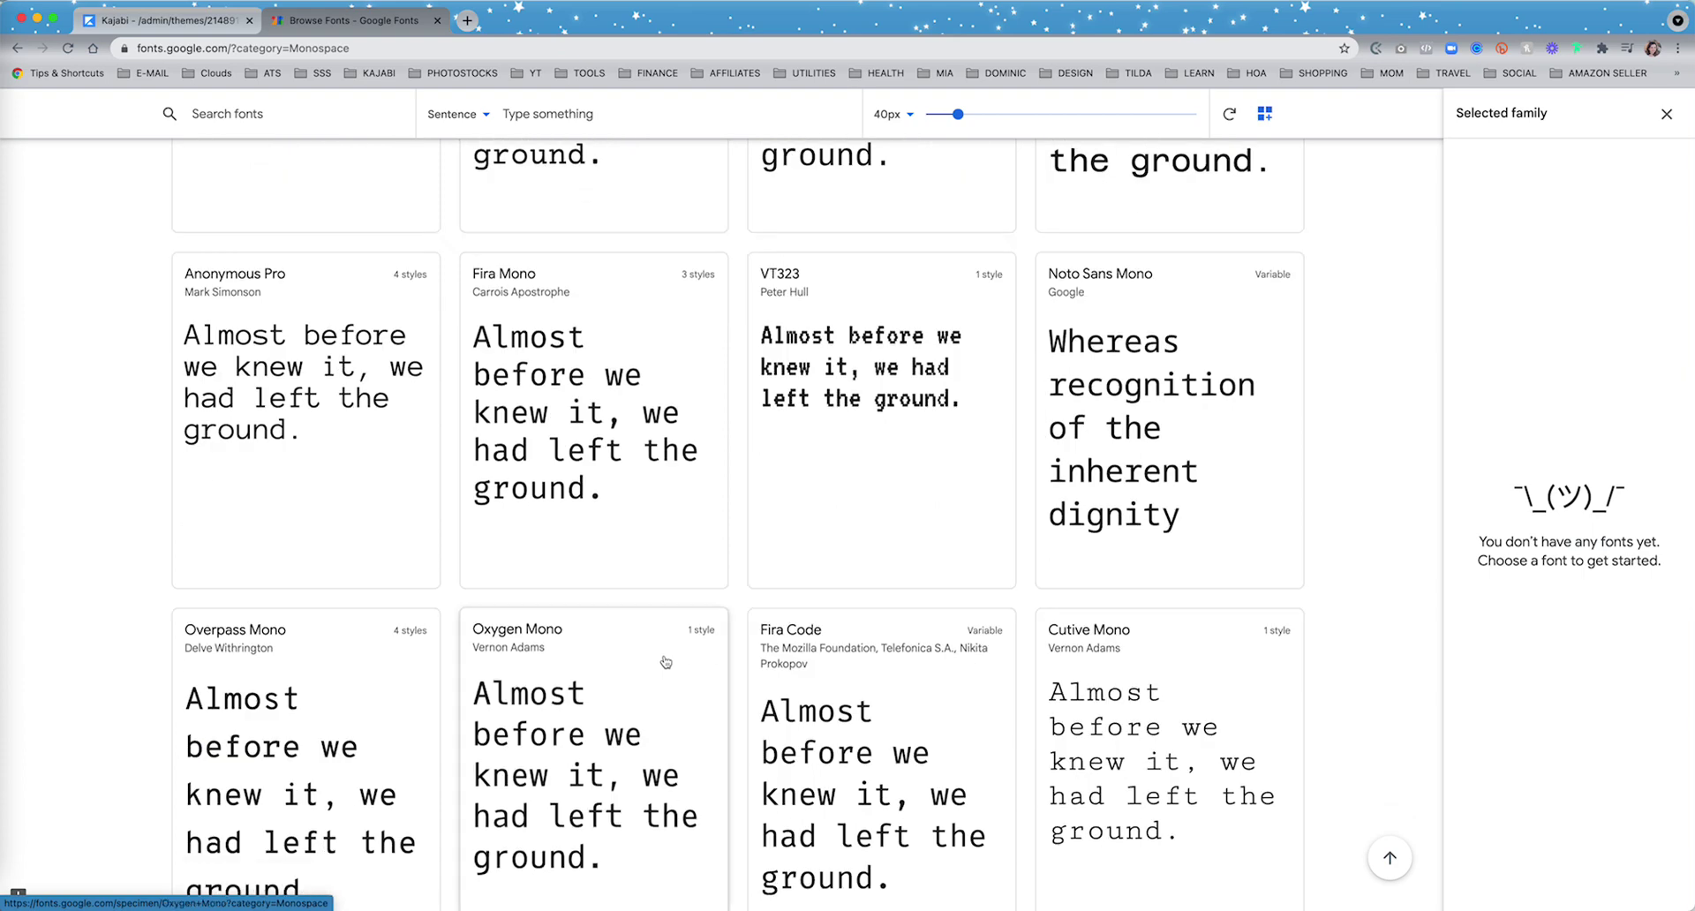
{"action": "scroll", "coordinate": [666, 661], "scroll_direction": "down", "scroll_amount": 1}
{"action": "scroll", "coordinate": [665, 661], "scroll_direction": "down", "scroll_amount": 1}
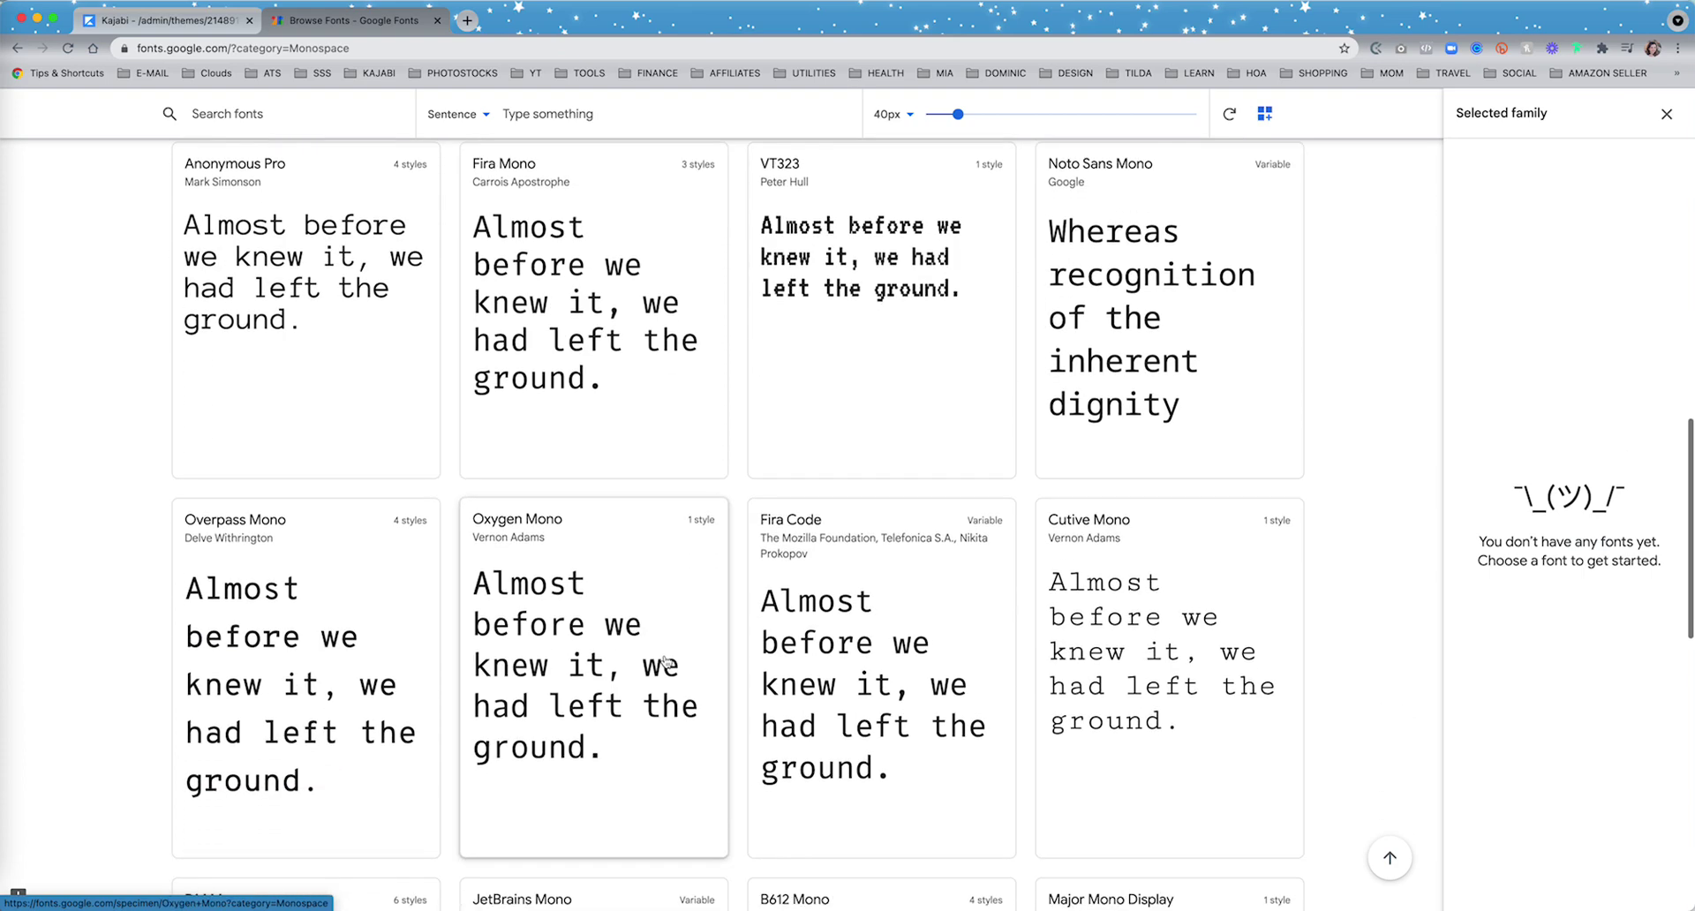
{"action": "scroll", "coordinate": [666, 661], "scroll_direction": "down", "scroll_amount": 1}
{"action": "scroll", "coordinate": [666, 661], "scroll_direction": "down", "scroll_amount": 2}
{"action": "scroll", "coordinate": [665, 661], "scroll_direction": "down", "scroll_amount": 5}
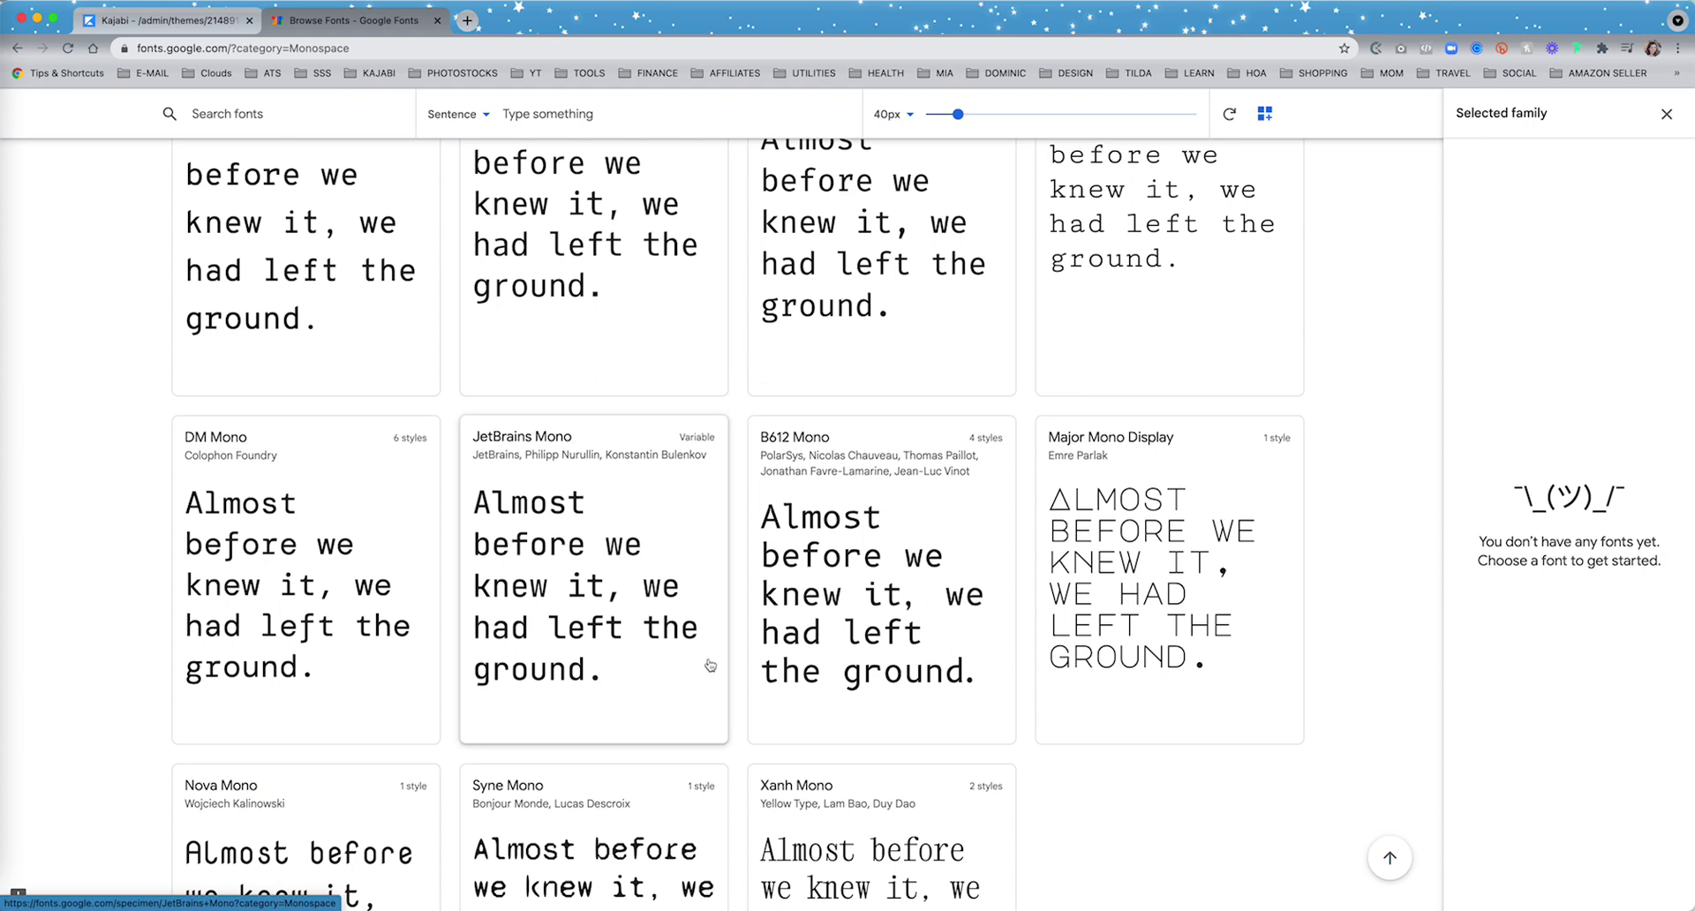
{"action": "scroll", "coordinate": [856, 618], "scroll_direction": "up", "scroll_amount": 5}
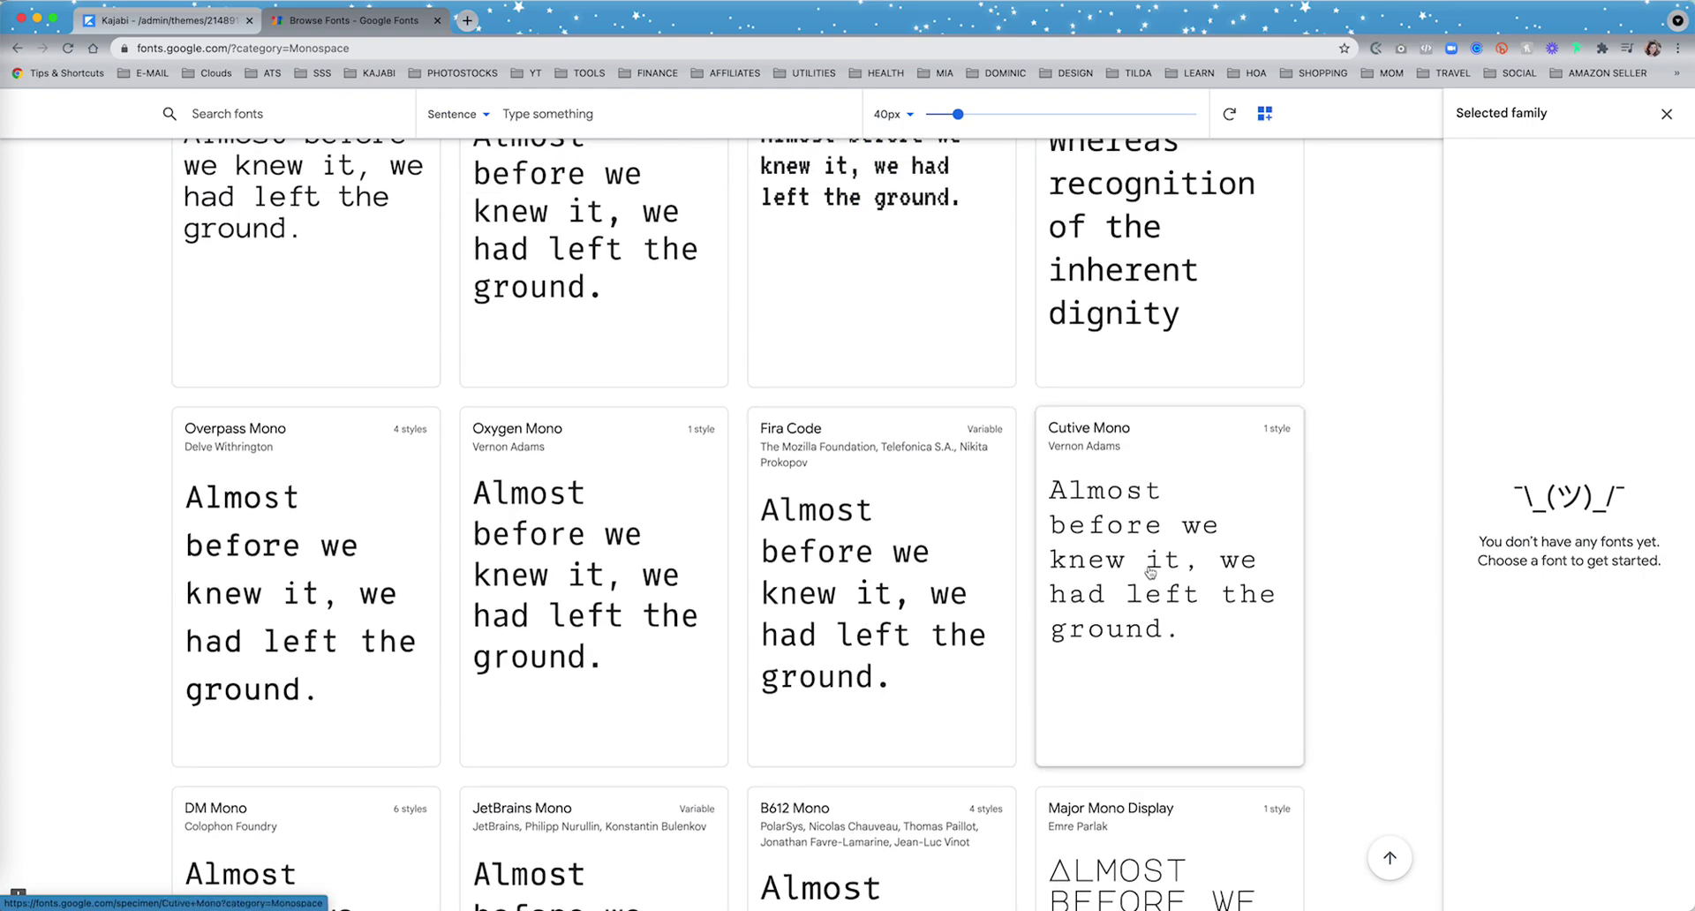
{"action": "left_click", "coordinate": [1143, 565]}
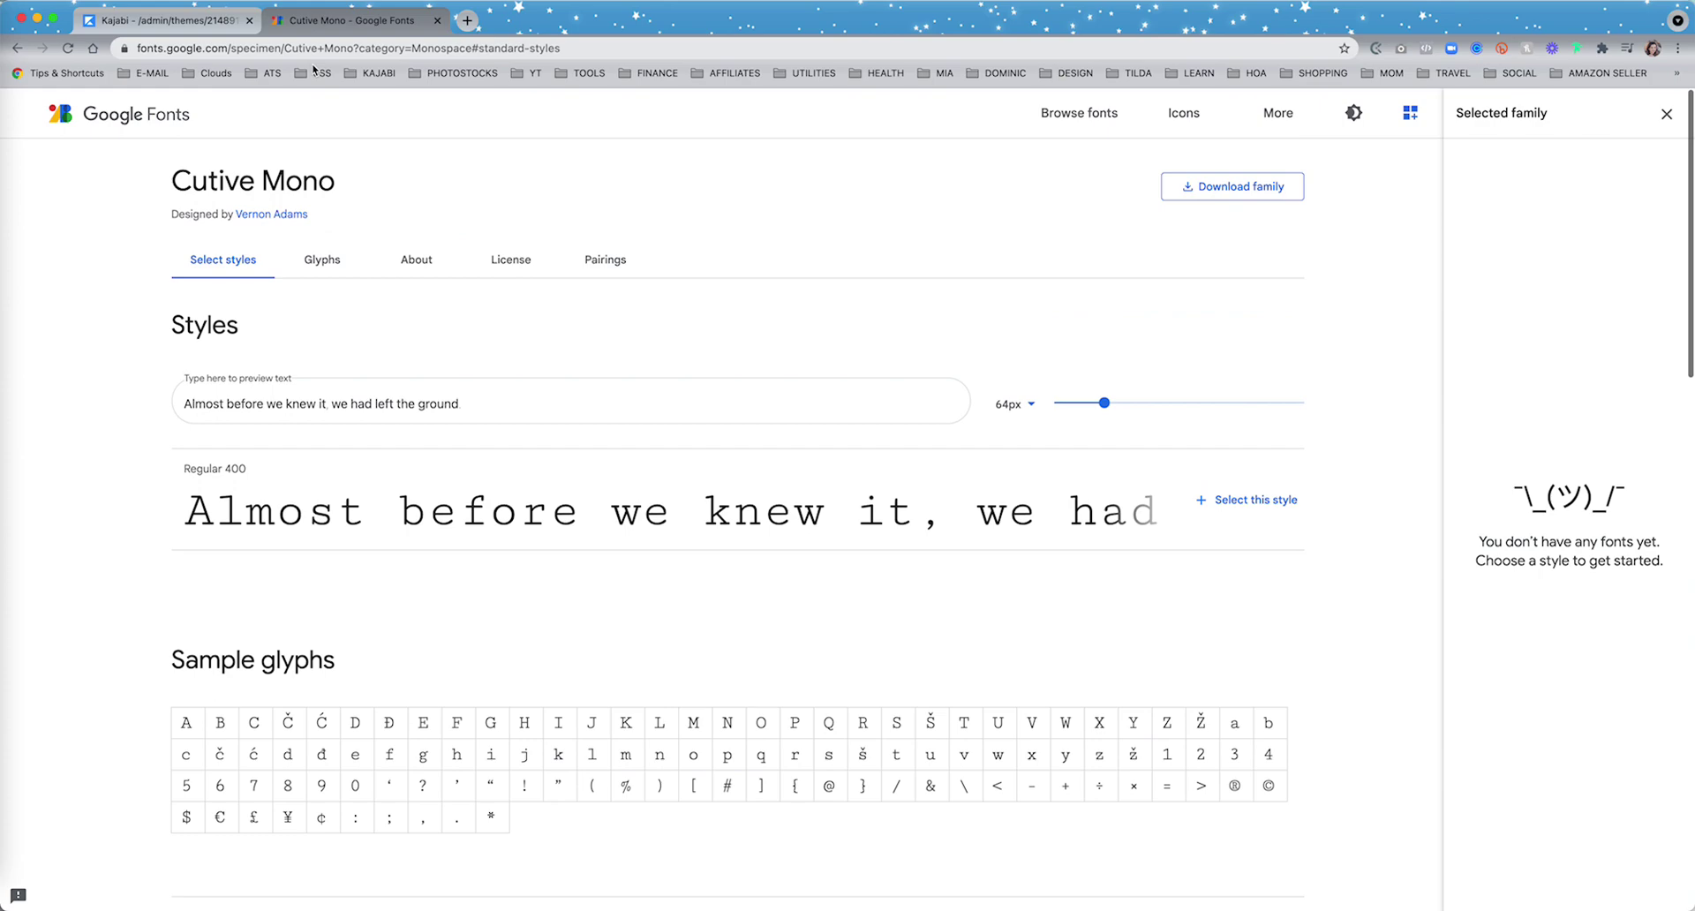
Switch to Kajabi and search the body font choices for "cut", then clear the search
{"action": "left_click", "coordinate": [168, 20]}
{"action": "left_click", "coordinate": [100, 206]}
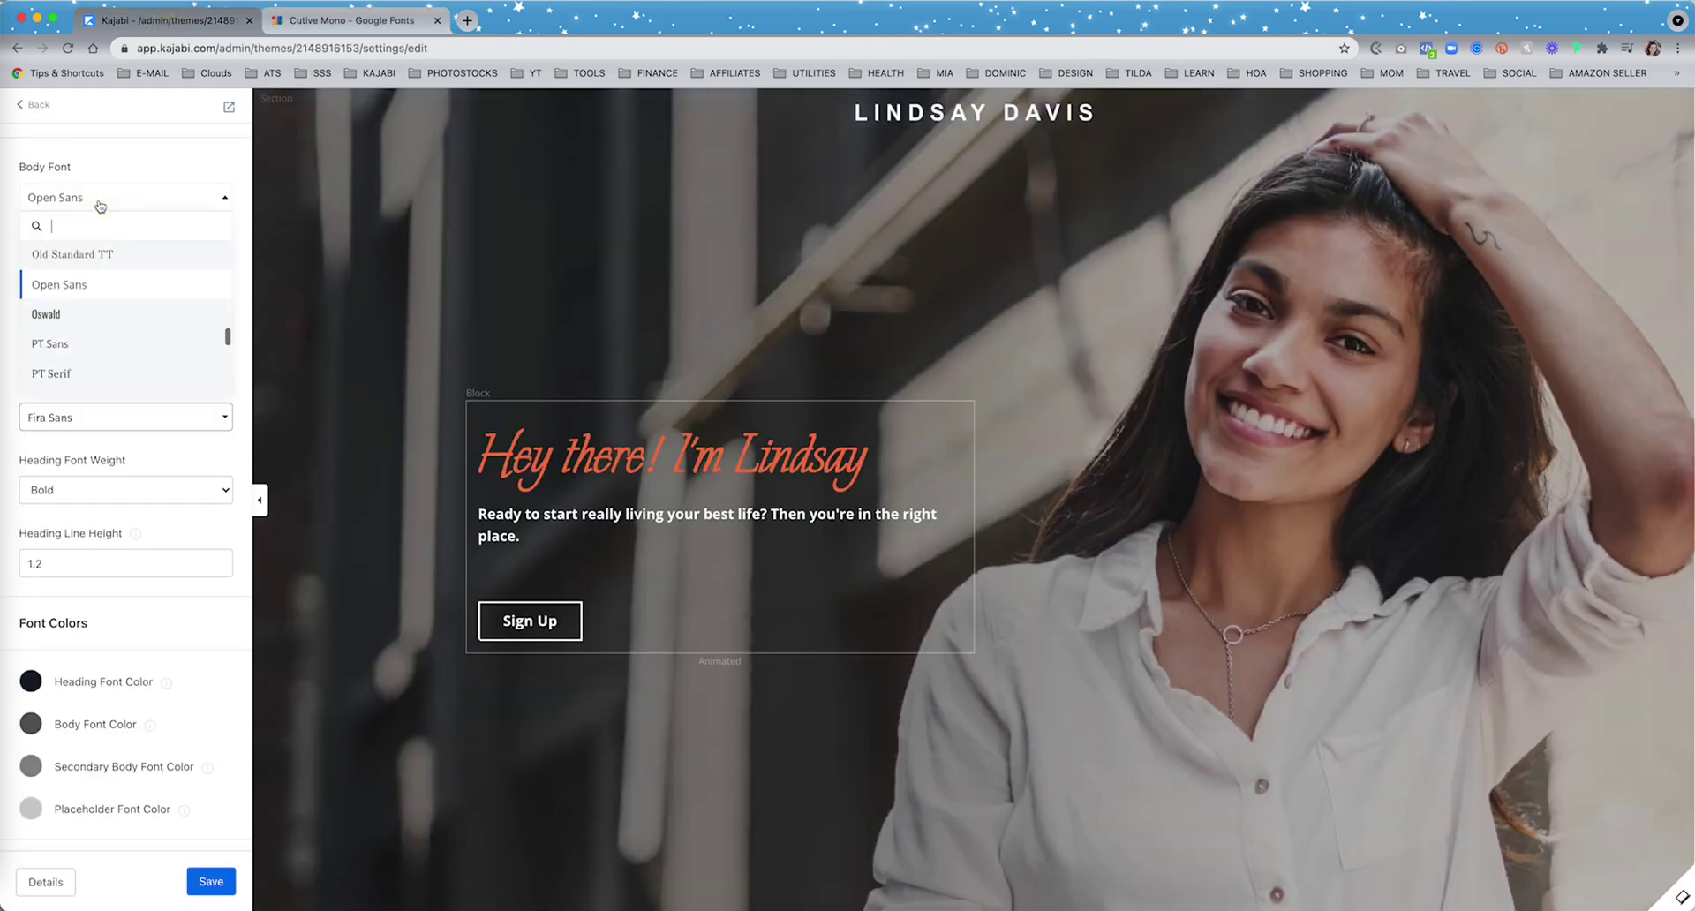
{"action": "type", "text": "cut"}
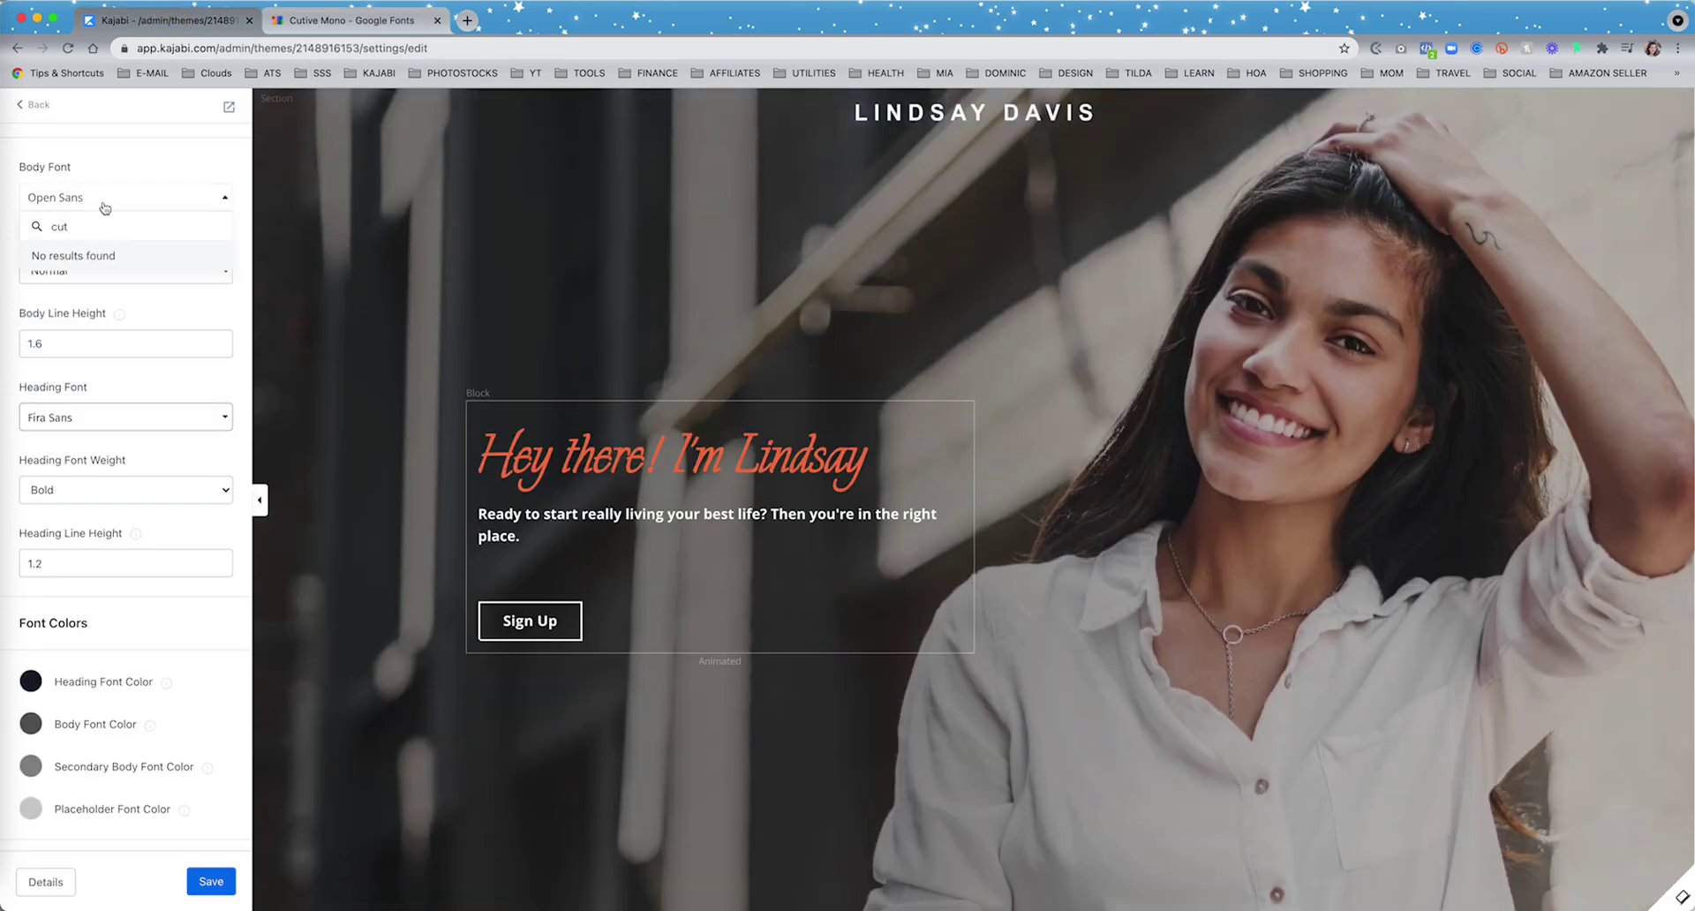
{"action": "key", "text": "BackSpace"}
{"action": "key", "text": "BackSpace"}
{"action": "left_click", "coordinate": [353, 19]}
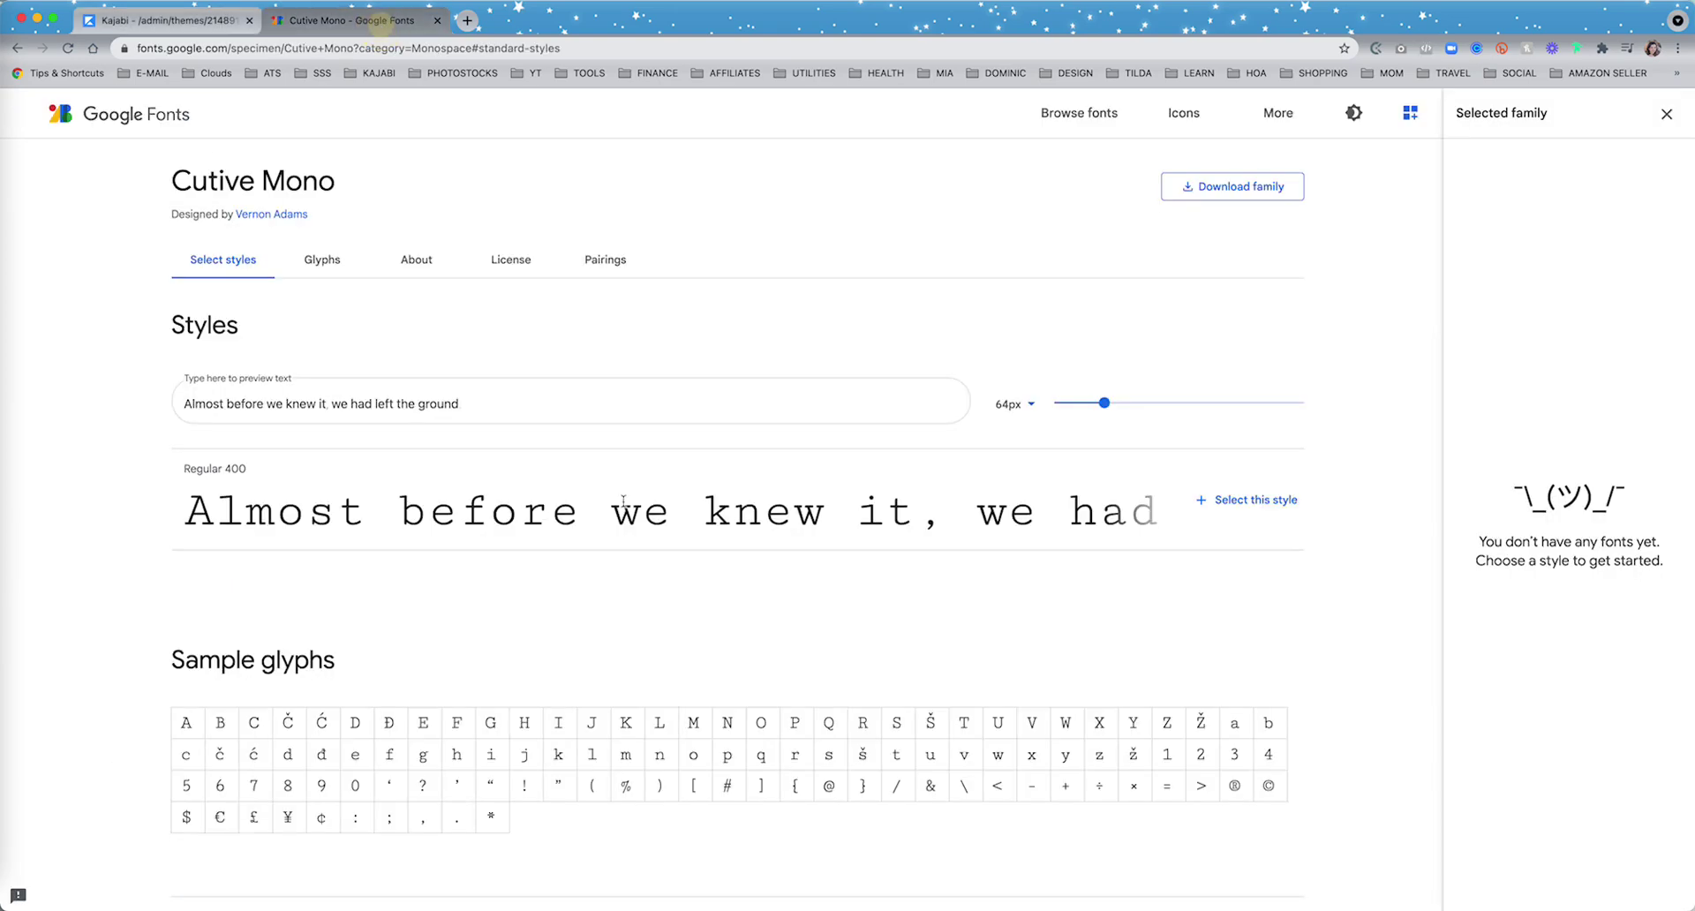
{"action": "left_click", "coordinate": [1287, 510]}
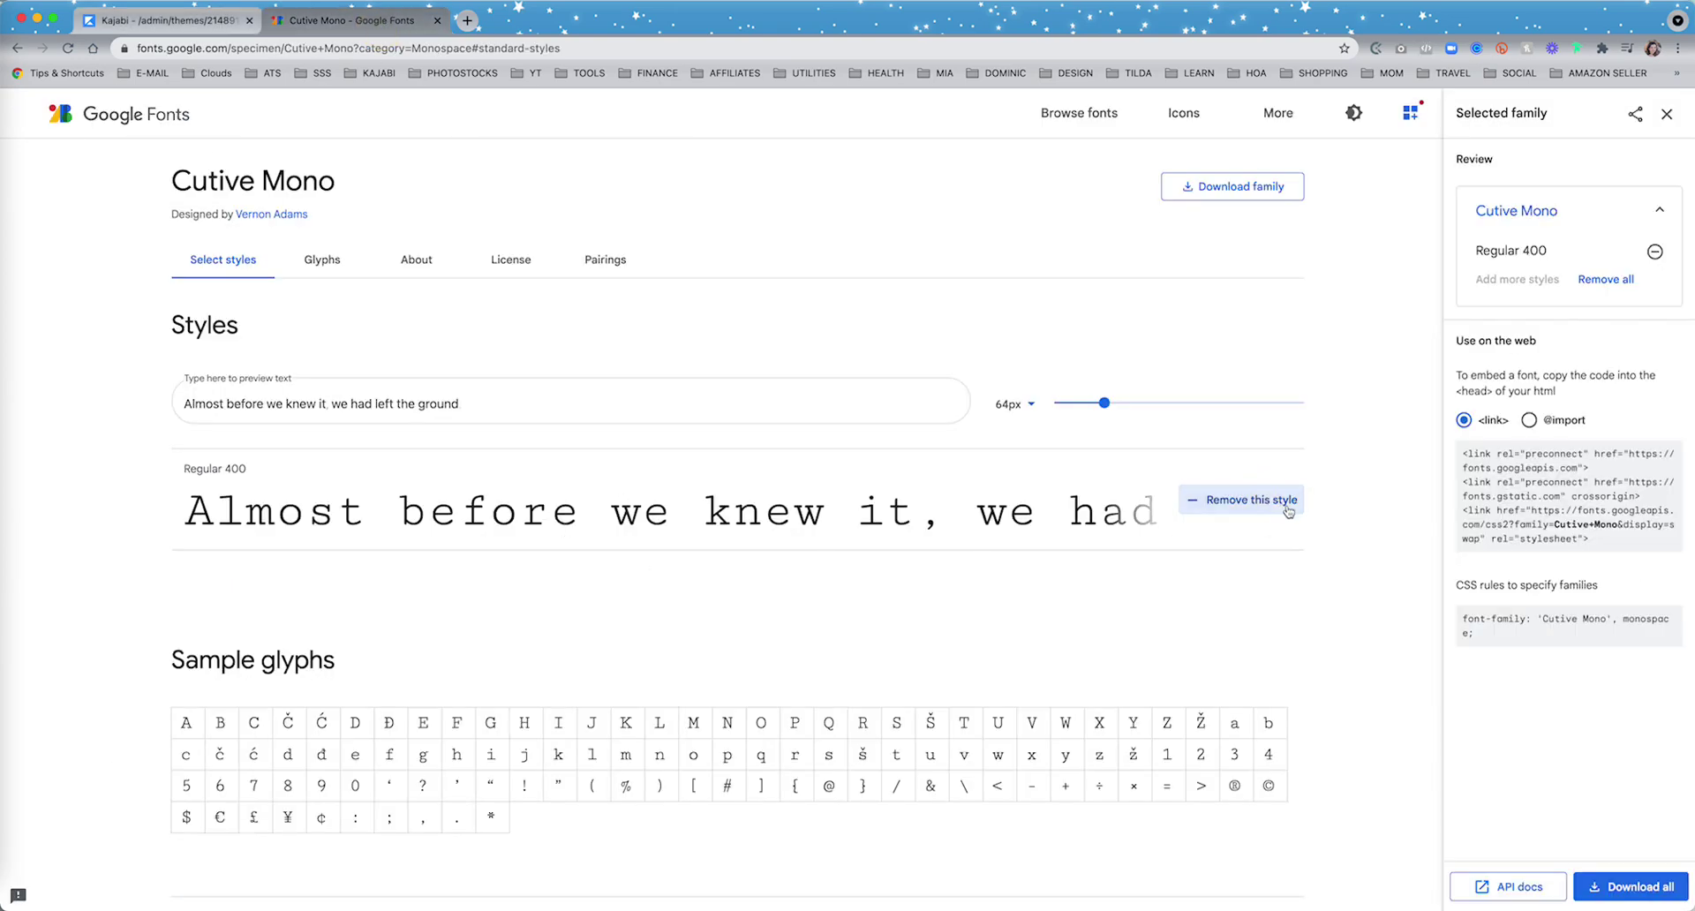
{"action": "left_click", "coordinate": [1529, 420]}
{"action": "left_click_drag", "start_coordinate": [1522, 498], "coordinate": [1437, 511]}
{"action": "left_click", "coordinate": [1487, 504]}
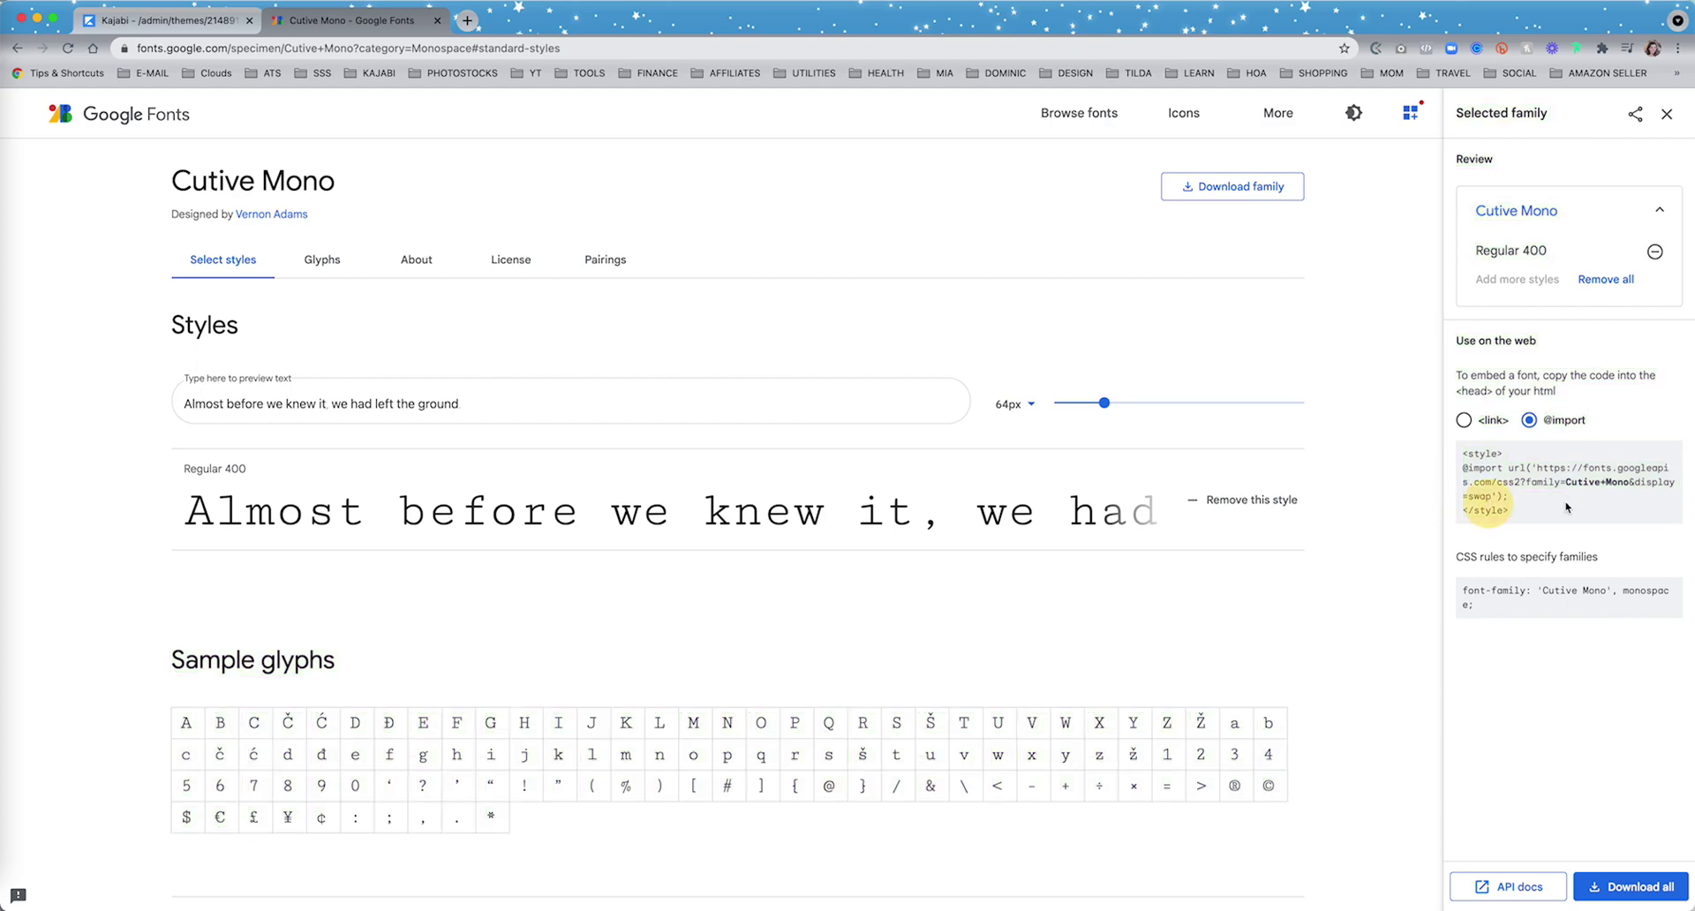
{"action": "left_click", "coordinate": [155, 20]}
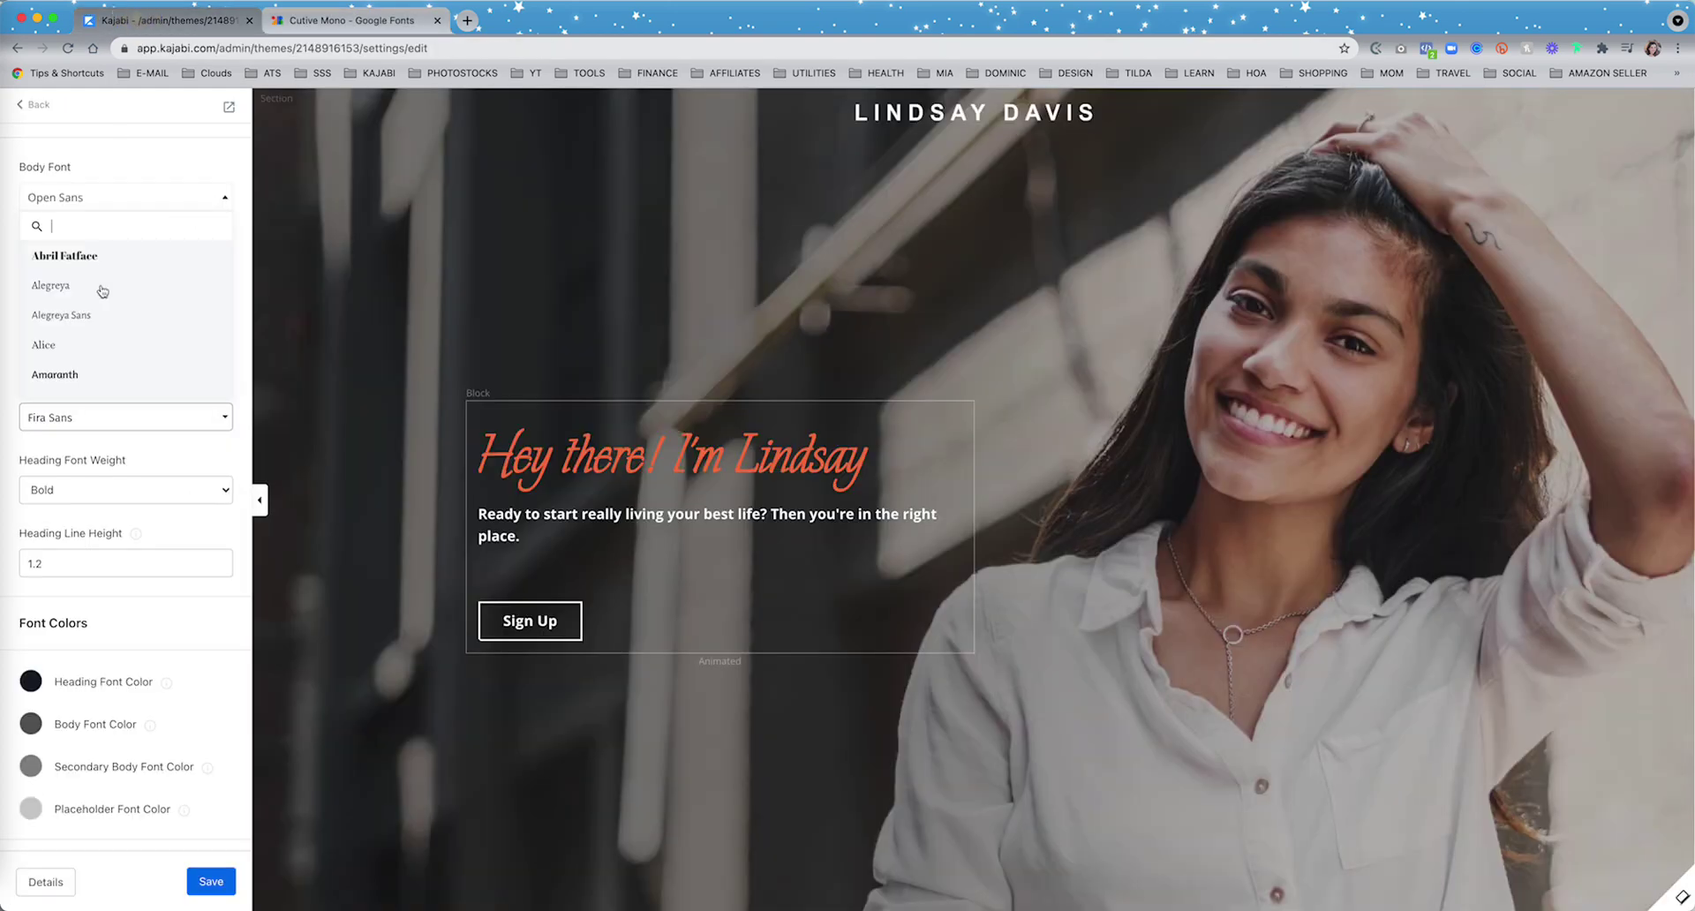
{"action": "left_click", "coordinate": [37, 104]}
{"action": "left_click", "coordinate": [75, 387]}
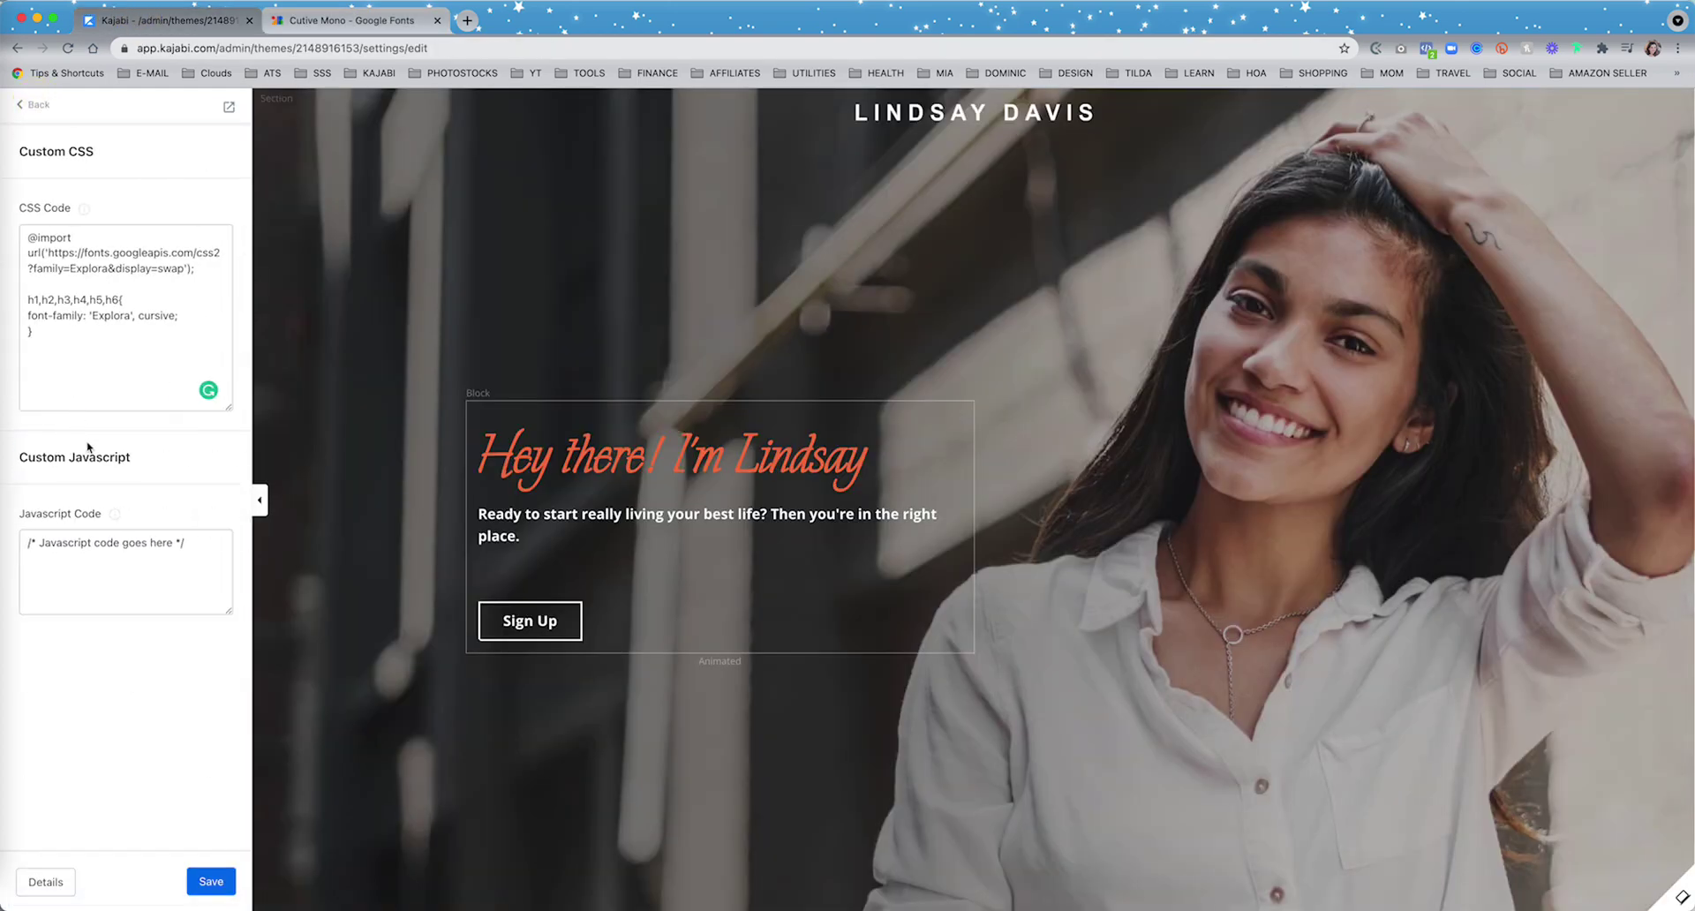
{"action": "left_click", "coordinate": [58, 372]}
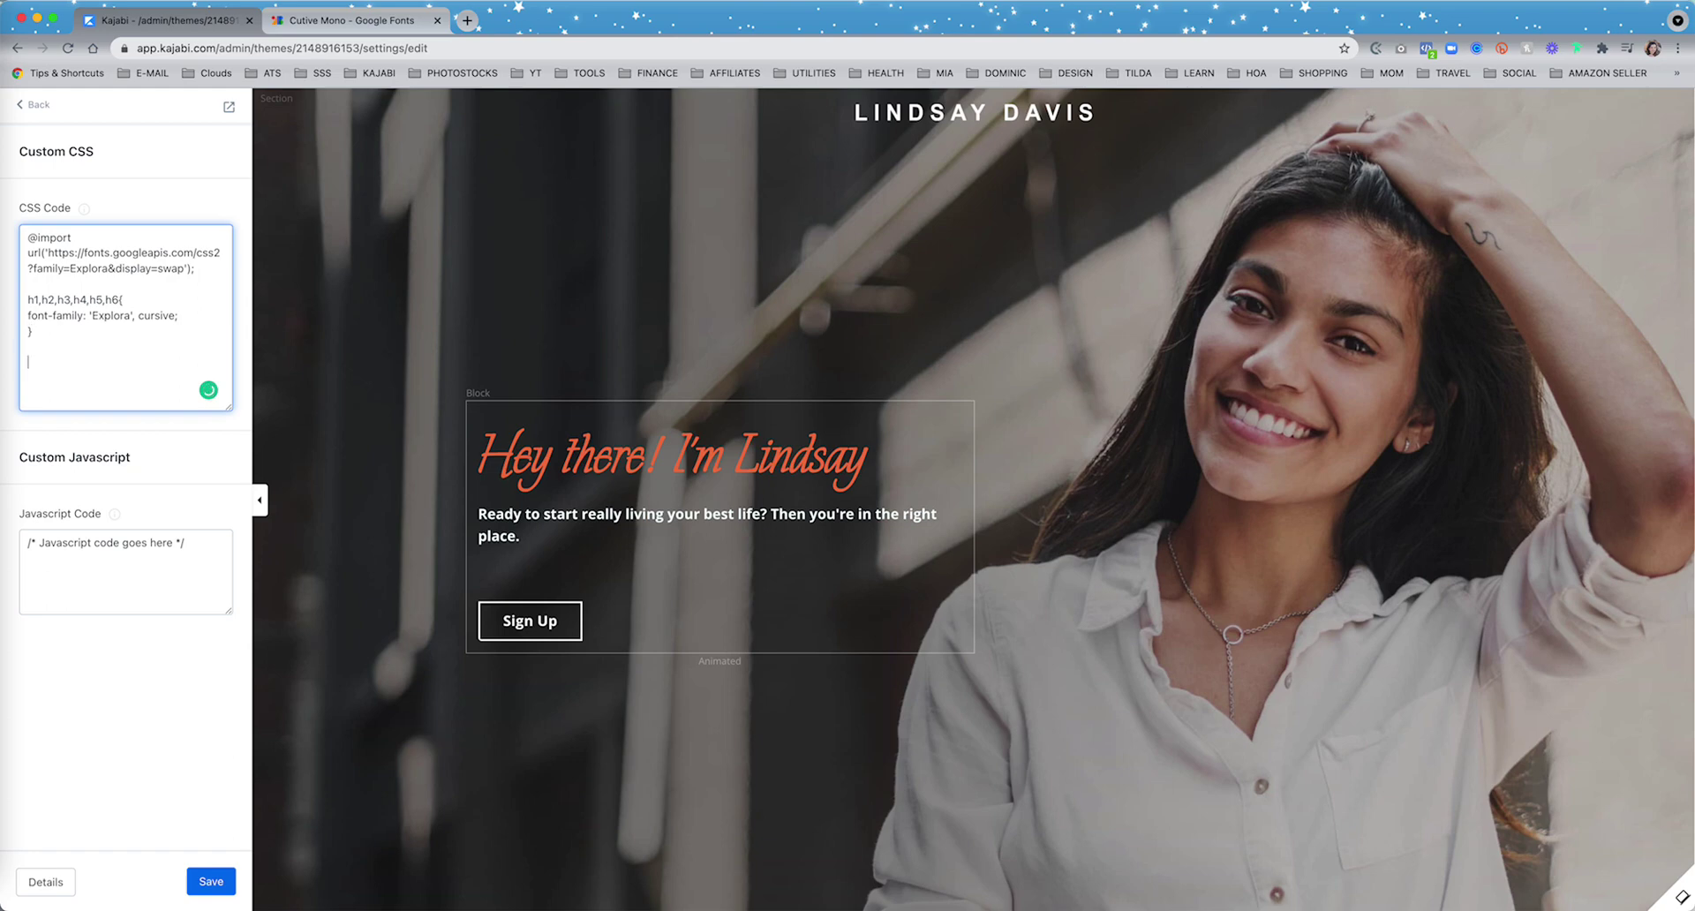
{"action": "type", "text": "@import url('https://fonts.googleapis.com/css2?family=Cutive+Mono&display=swap');"}
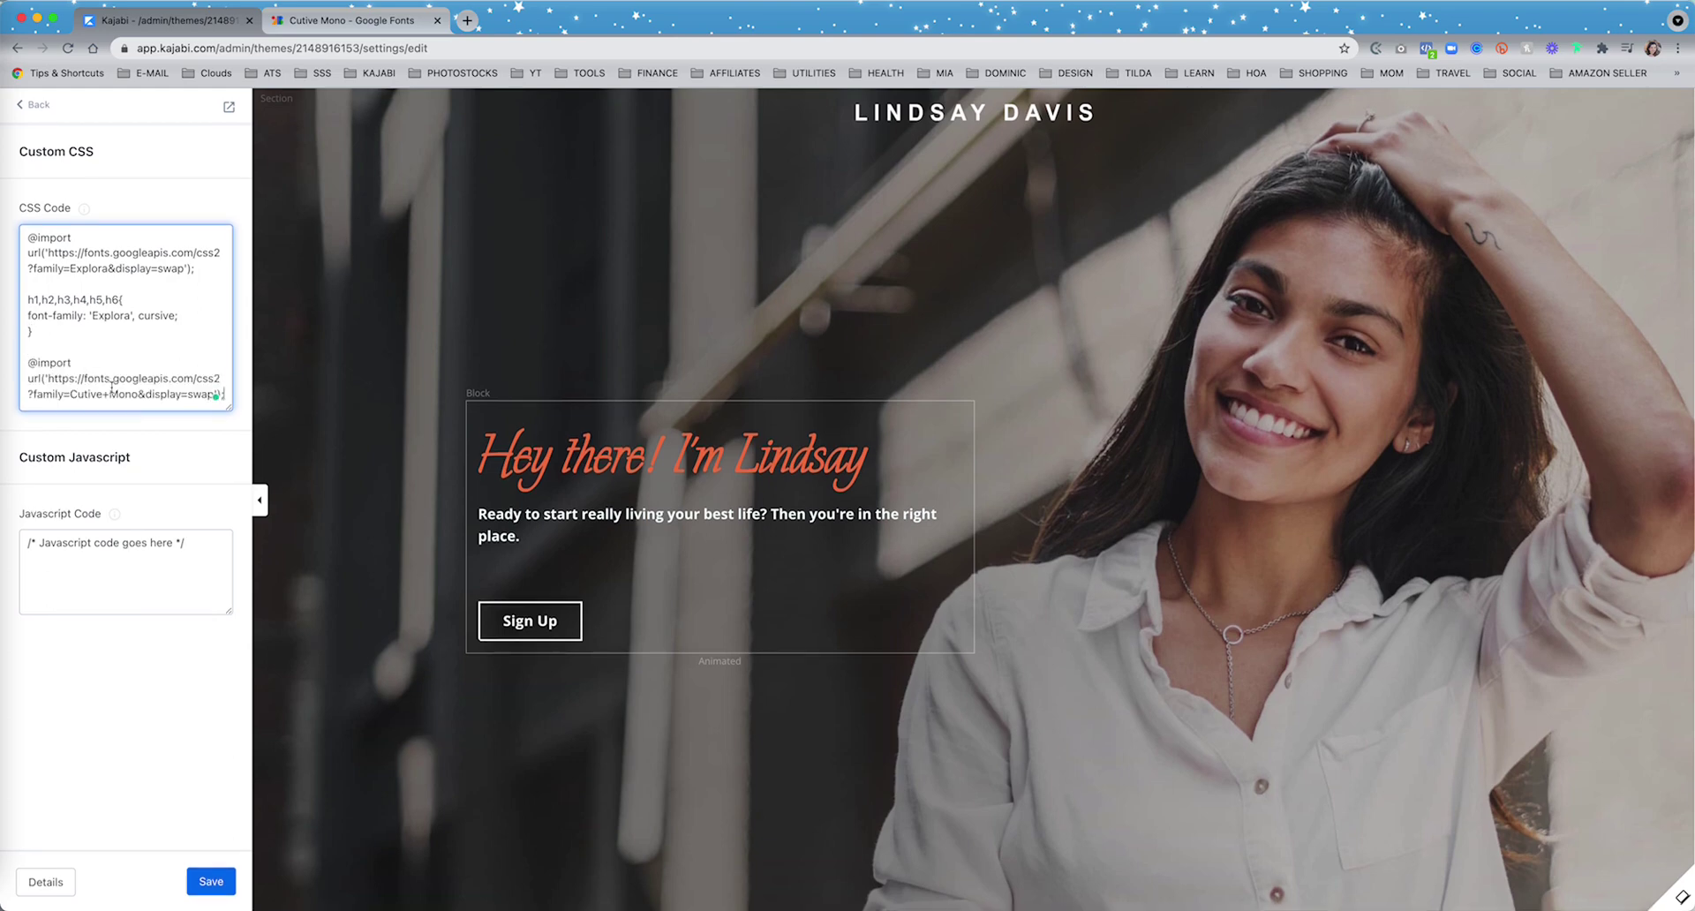
{"action": "key", "text": "Return"}
{"action": "key", "text": "Return"}
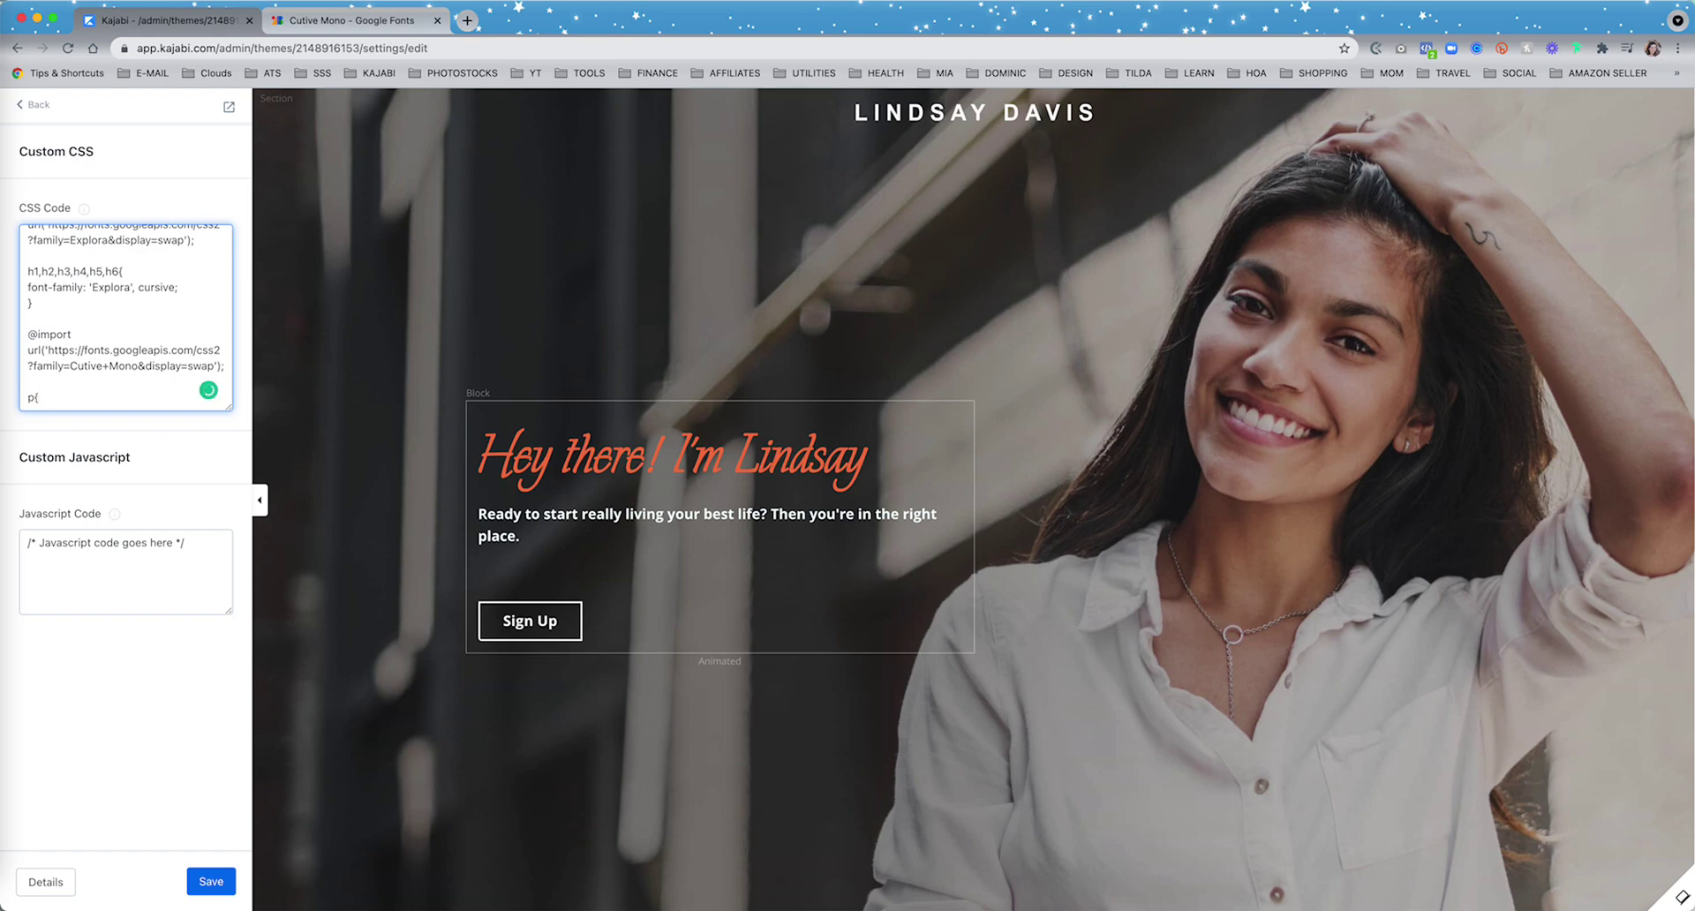
Switch to Google Fonts and copy the CSS font-family rule for Cutive Mono
{"action": "left_click", "coordinate": [318, 19]}
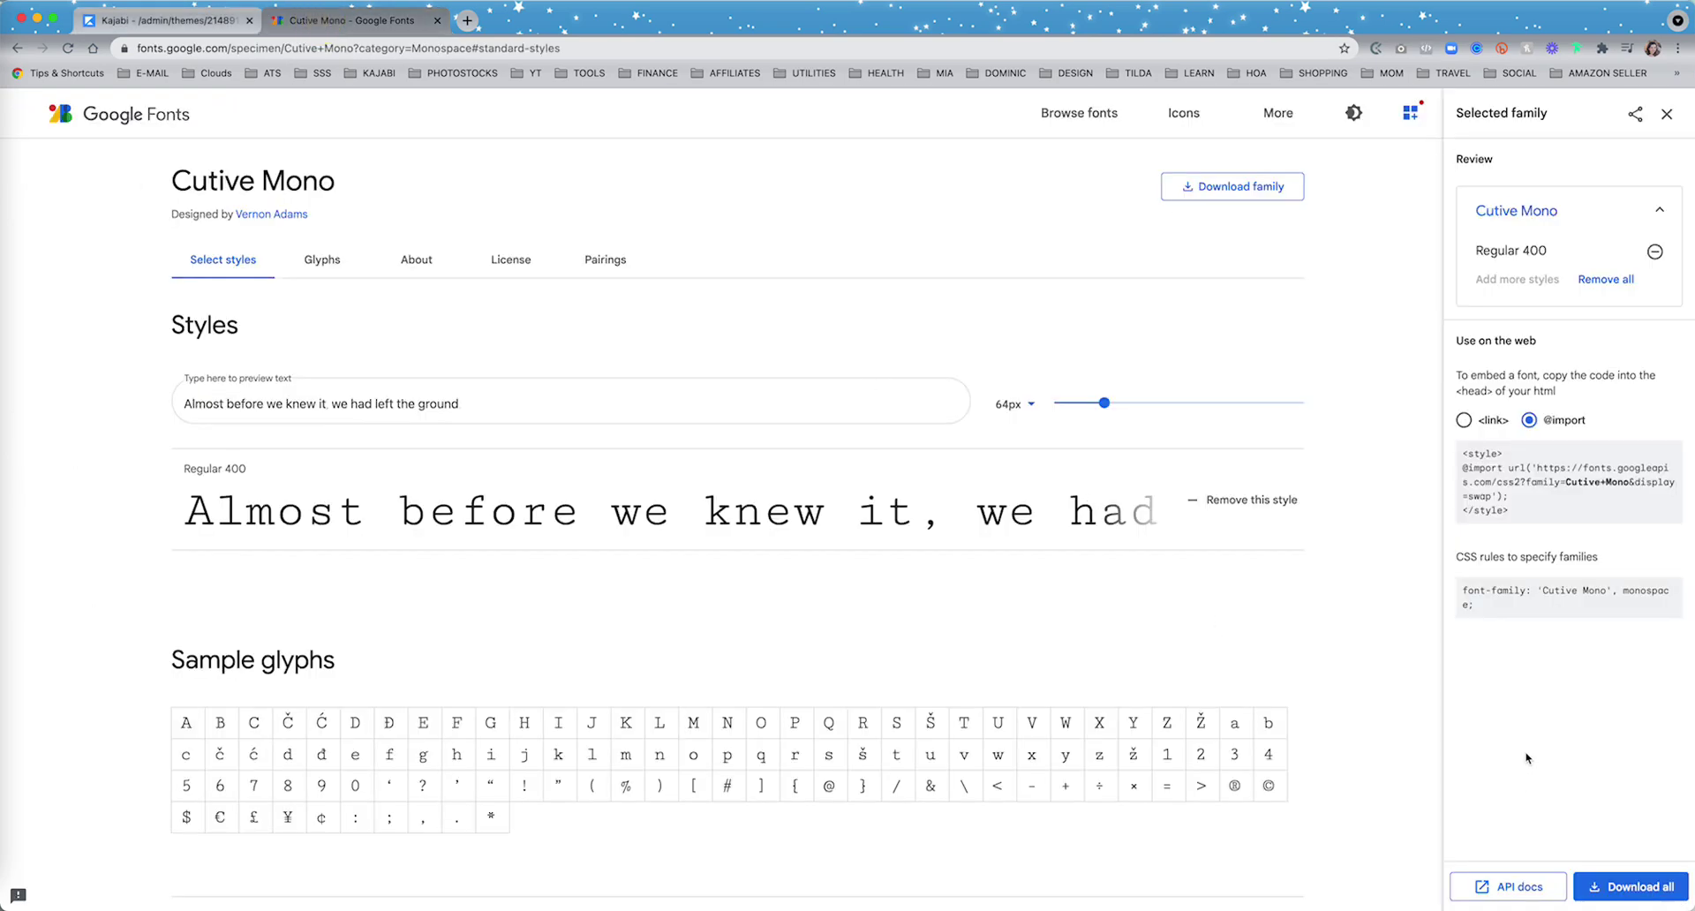
{"action": "left_click_drag", "start_coordinate": [1484, 609], "coordinate": [1457, 596]}
{"action": "key", "text": "super+c"}
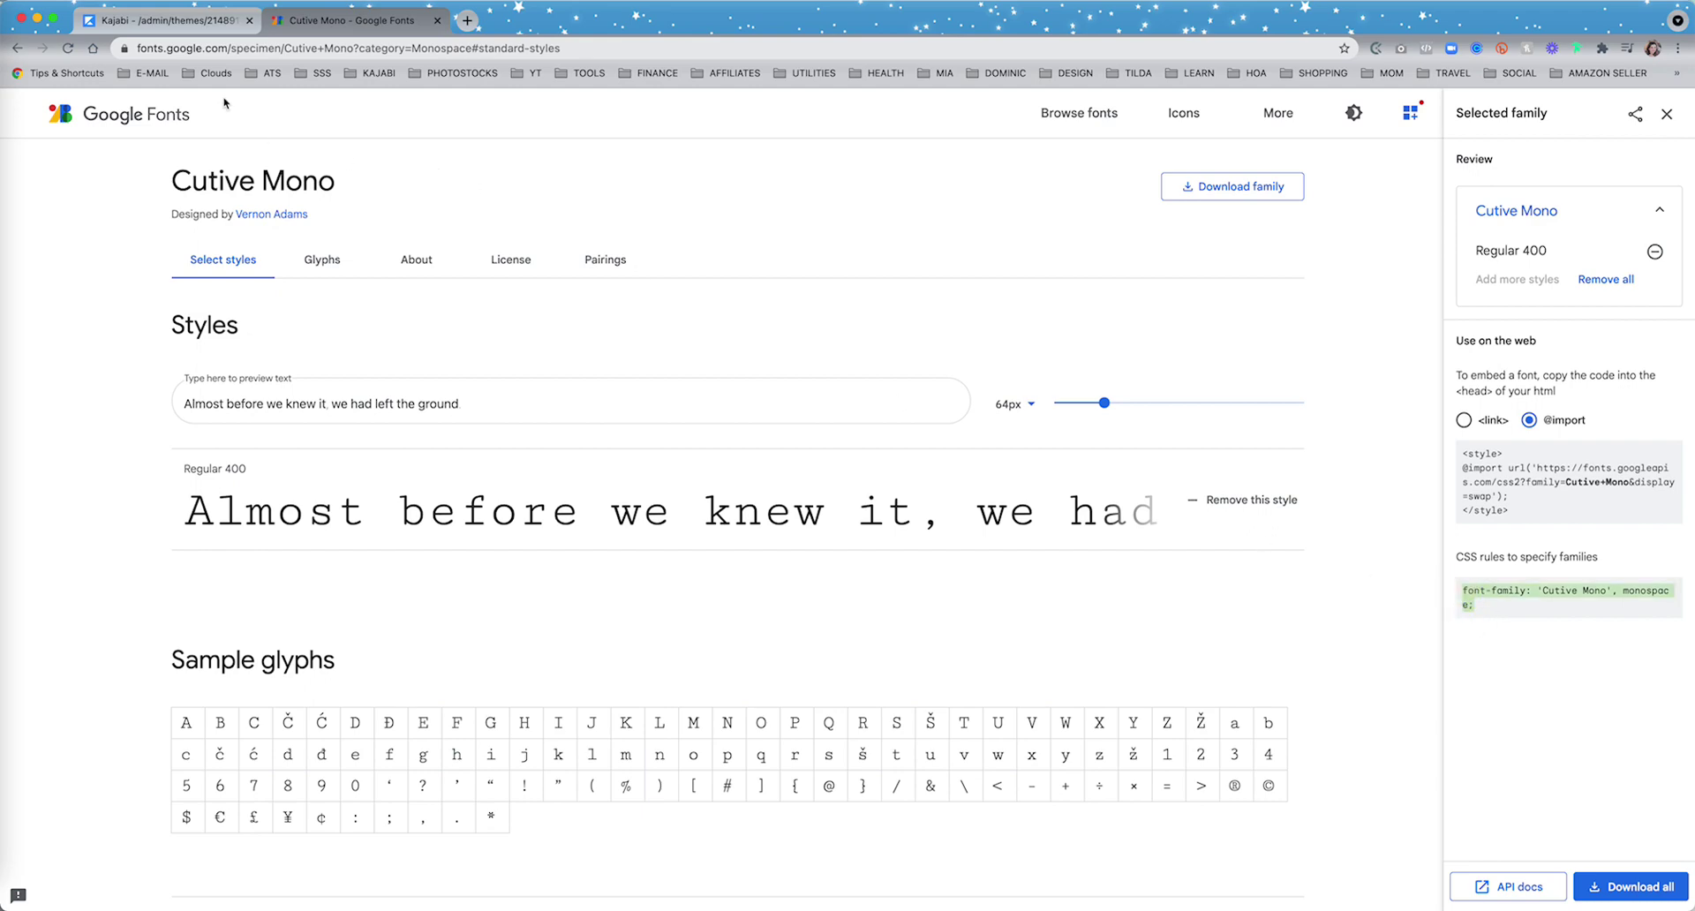
Switch to Kajabi, complete the p rule with font-family: 'Cutive Mono', monospace; and a closing brace, and save the page
{"action": "left_click", "coordinate": [172, 21]}
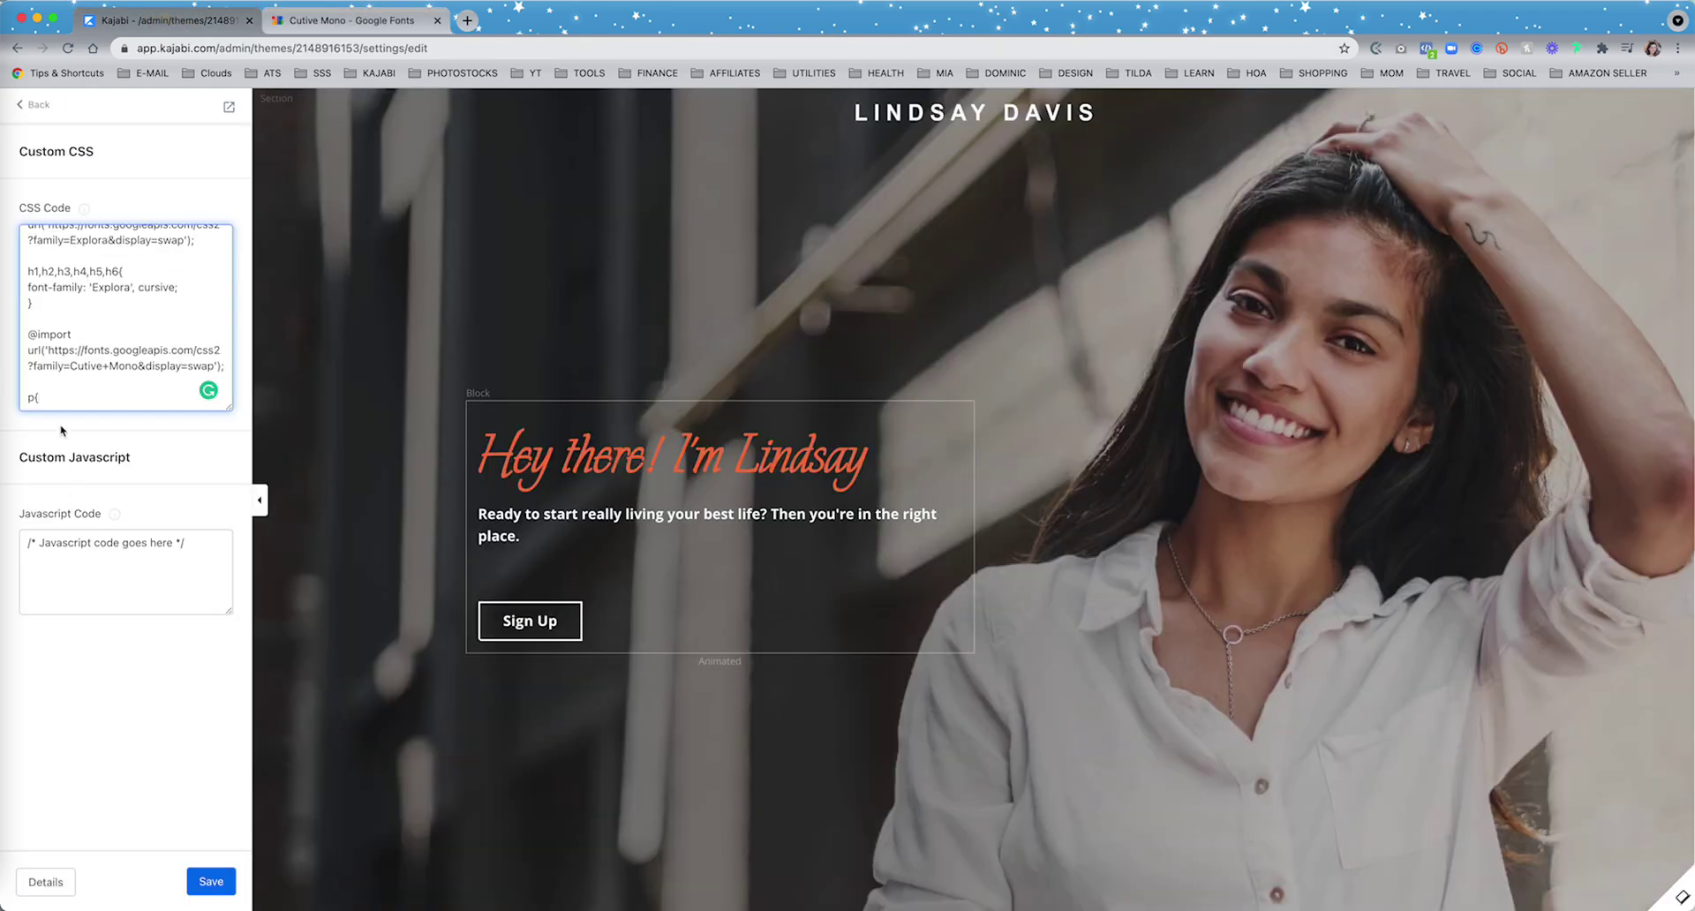
{"action": "key", "text": "Return"}
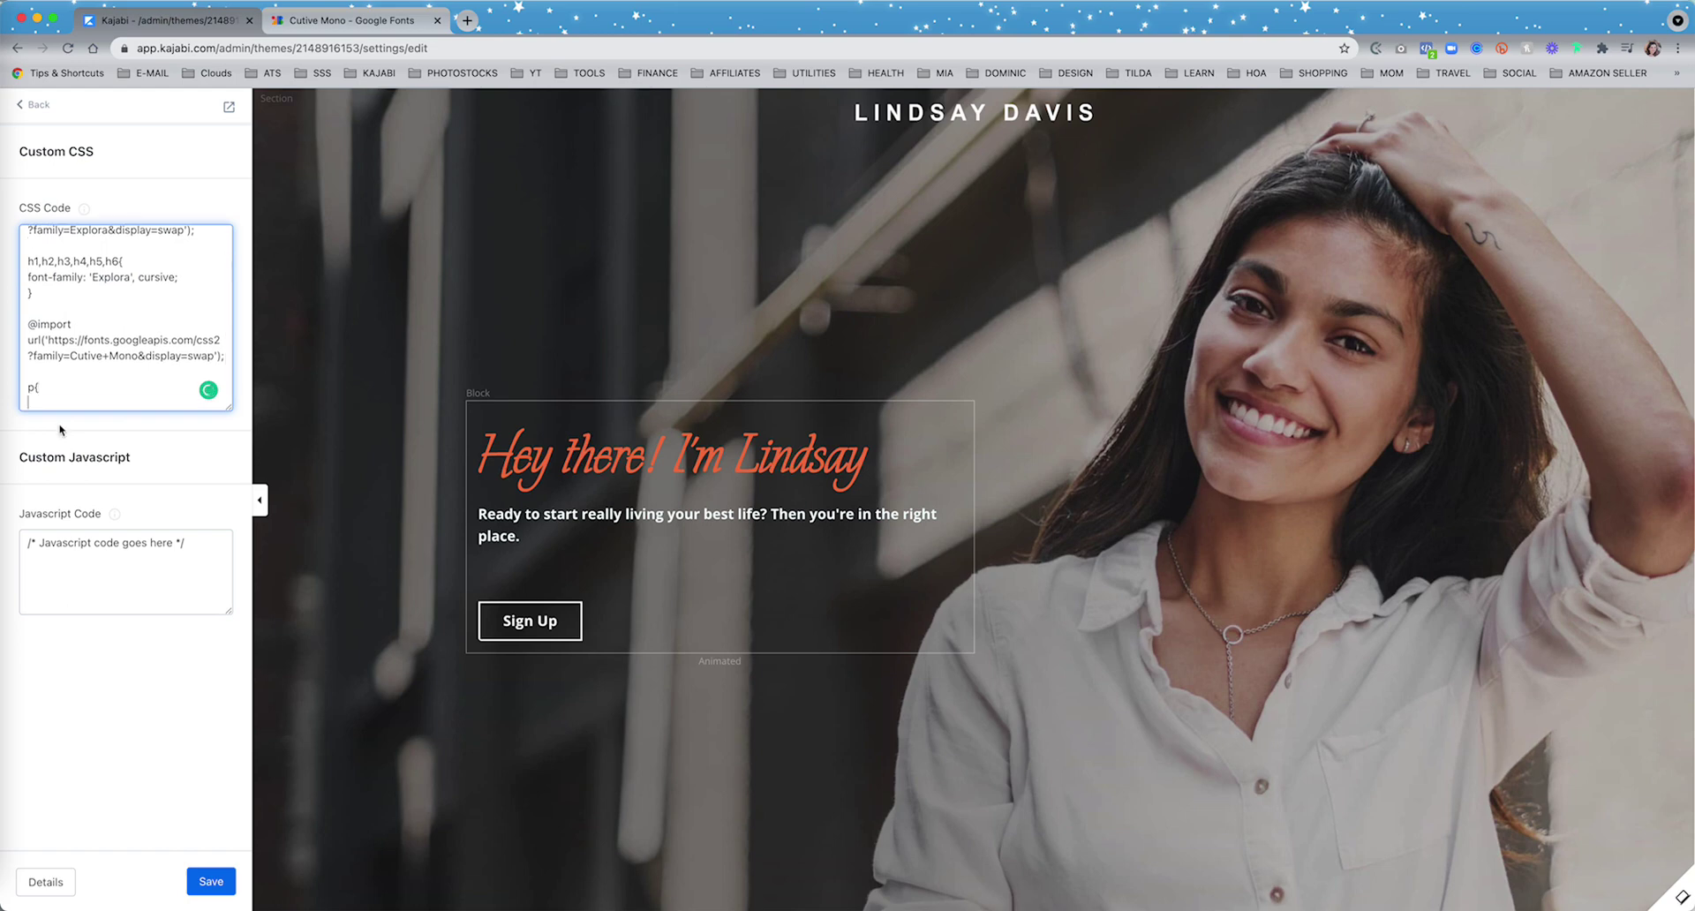
{"action": "key", "text": "super+v"}
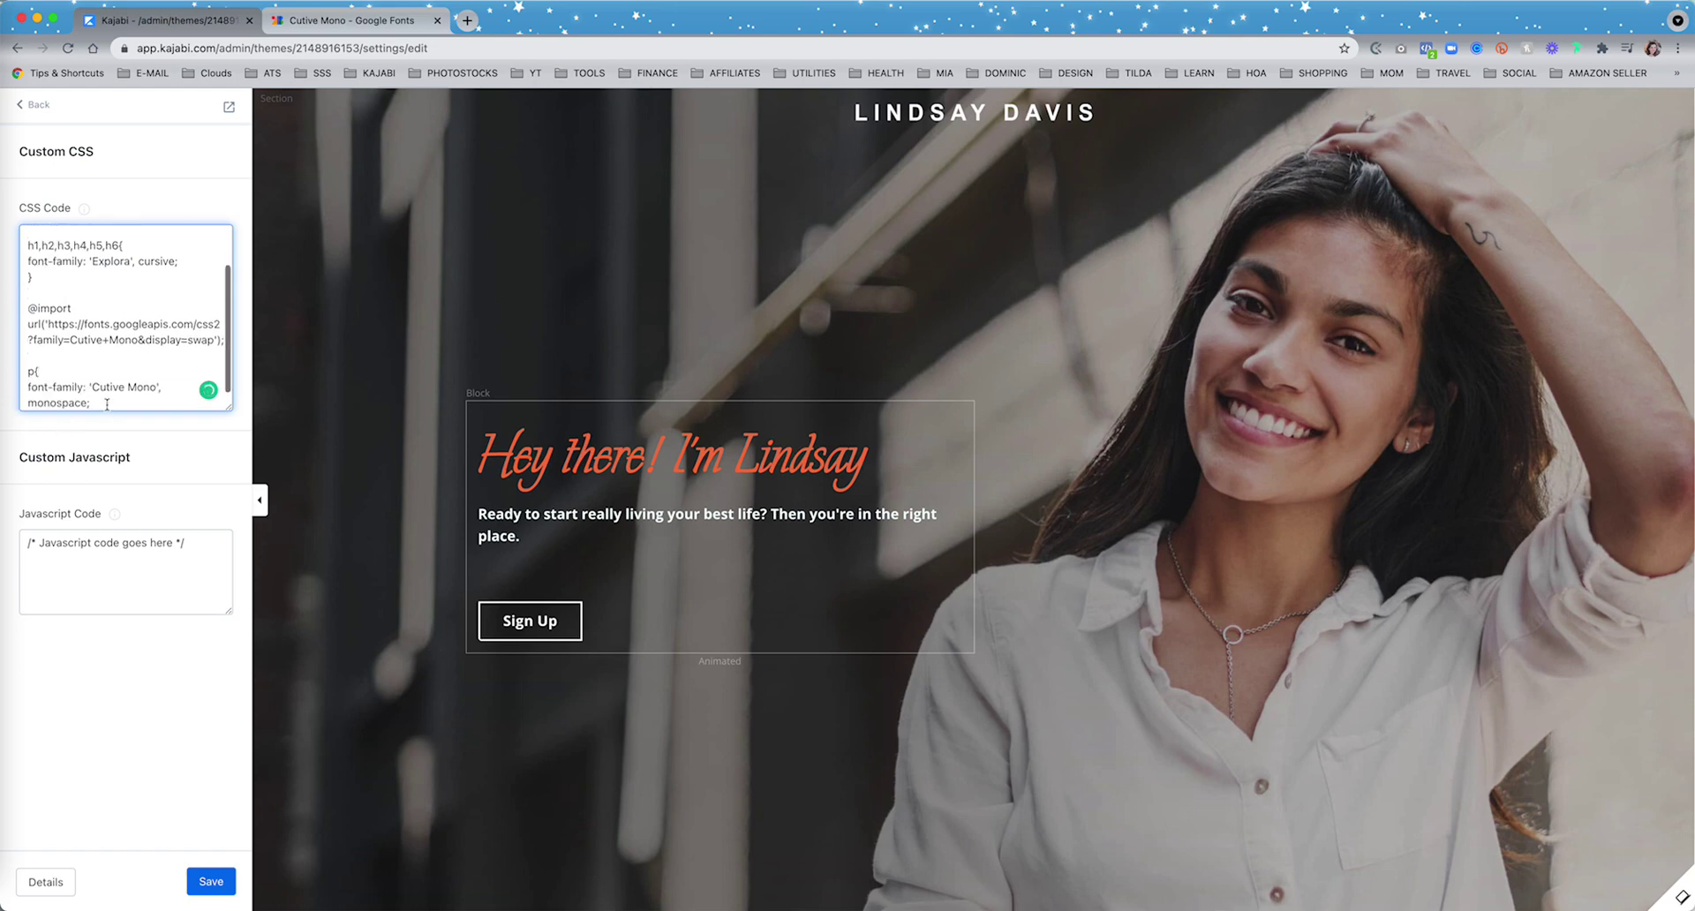
{"action": "key", "text": "Return"}
{"action": "type", "text": "}"}
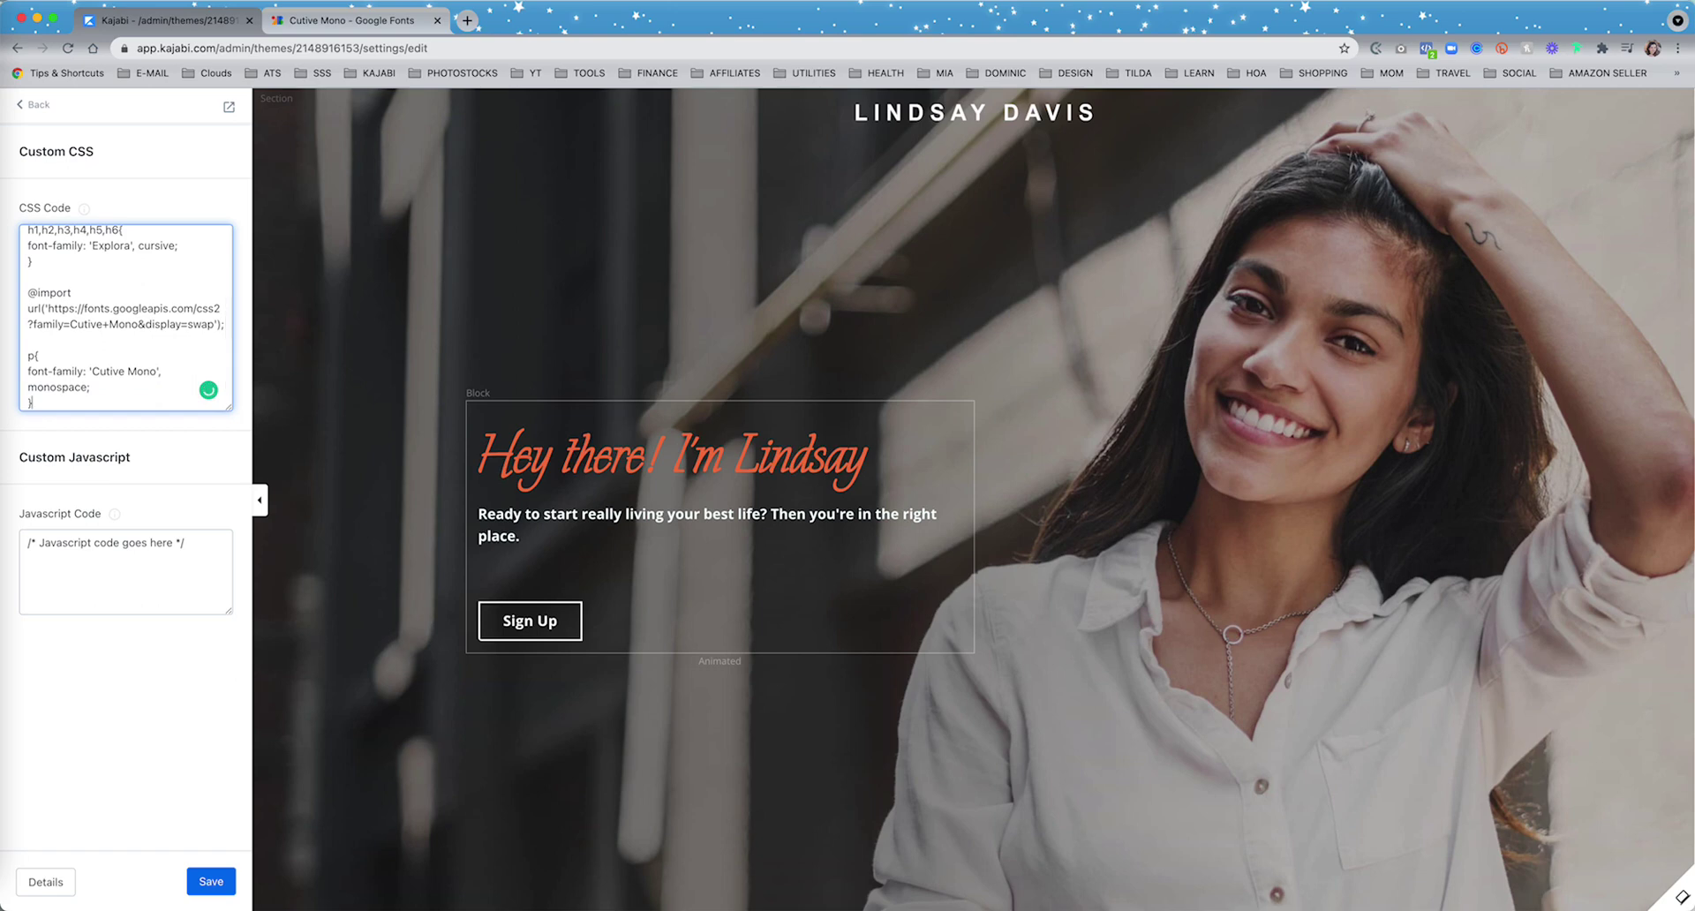
{"action": "left_click", "coordinate": [219, 880]}
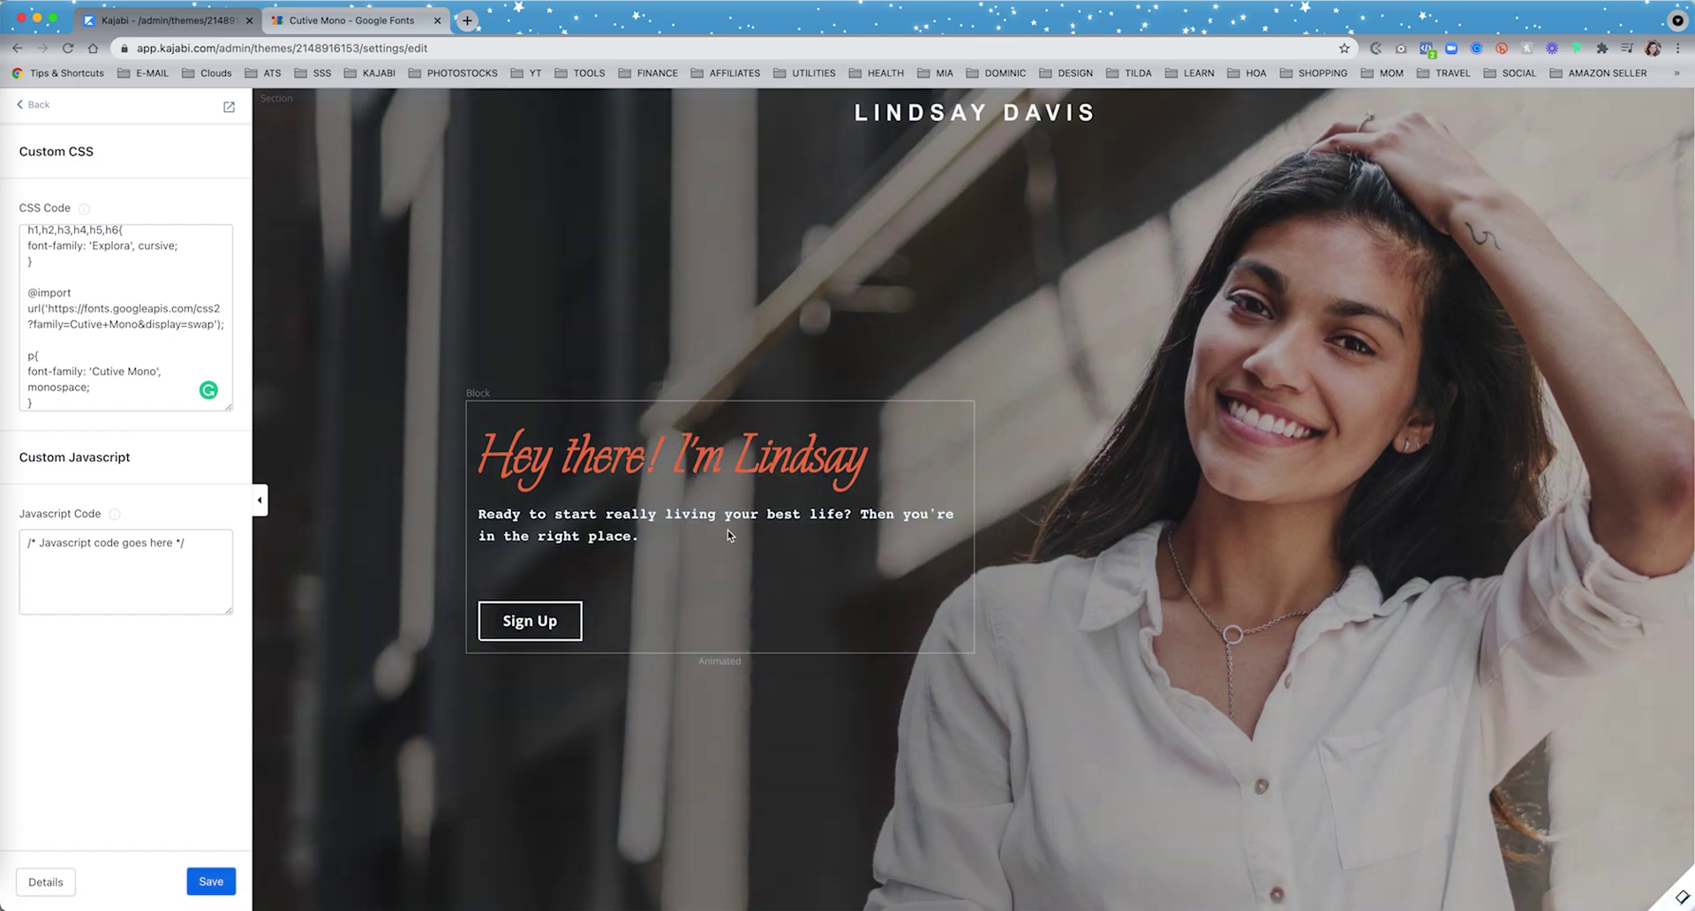
Make the paragraph "Beautiful resources that you're going to love using." bold in the Creative Tools feature block
{"action": "scroll", "coordinate": [961, 655], "scroll_direction": "down", "scroll_amount": 15}
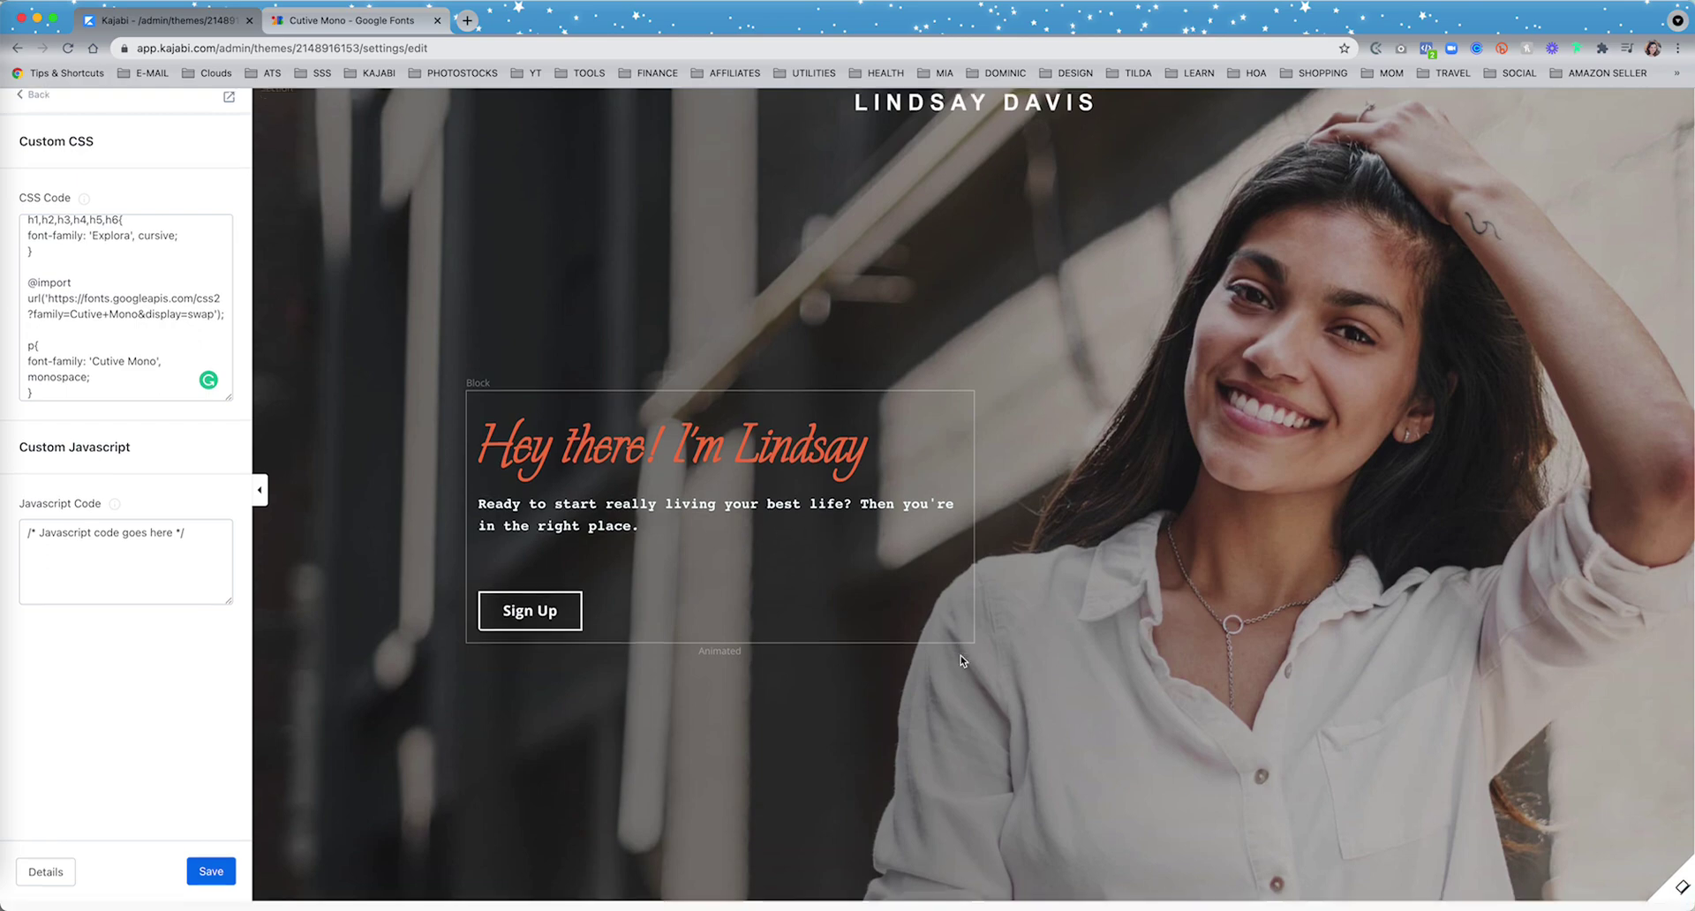
{"action": "scroll", "coordinate": [960, 661], "scroll_direction": "down", "scroll_amount": 10}
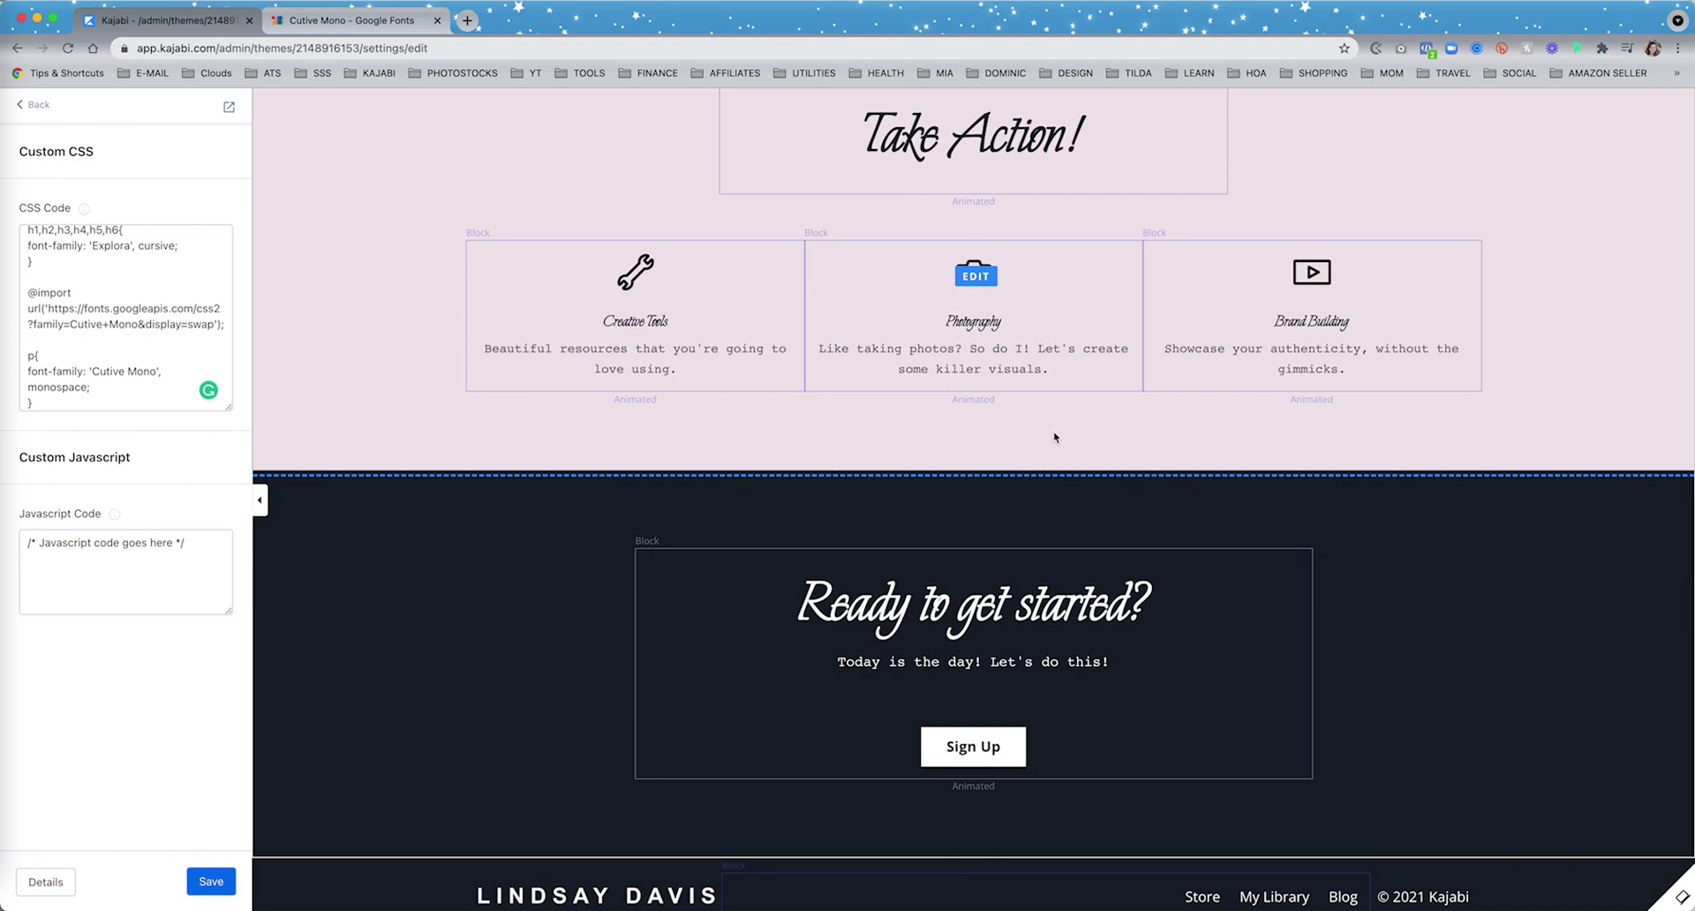
{"action": "left_click", "coordinate": [33, 104]}
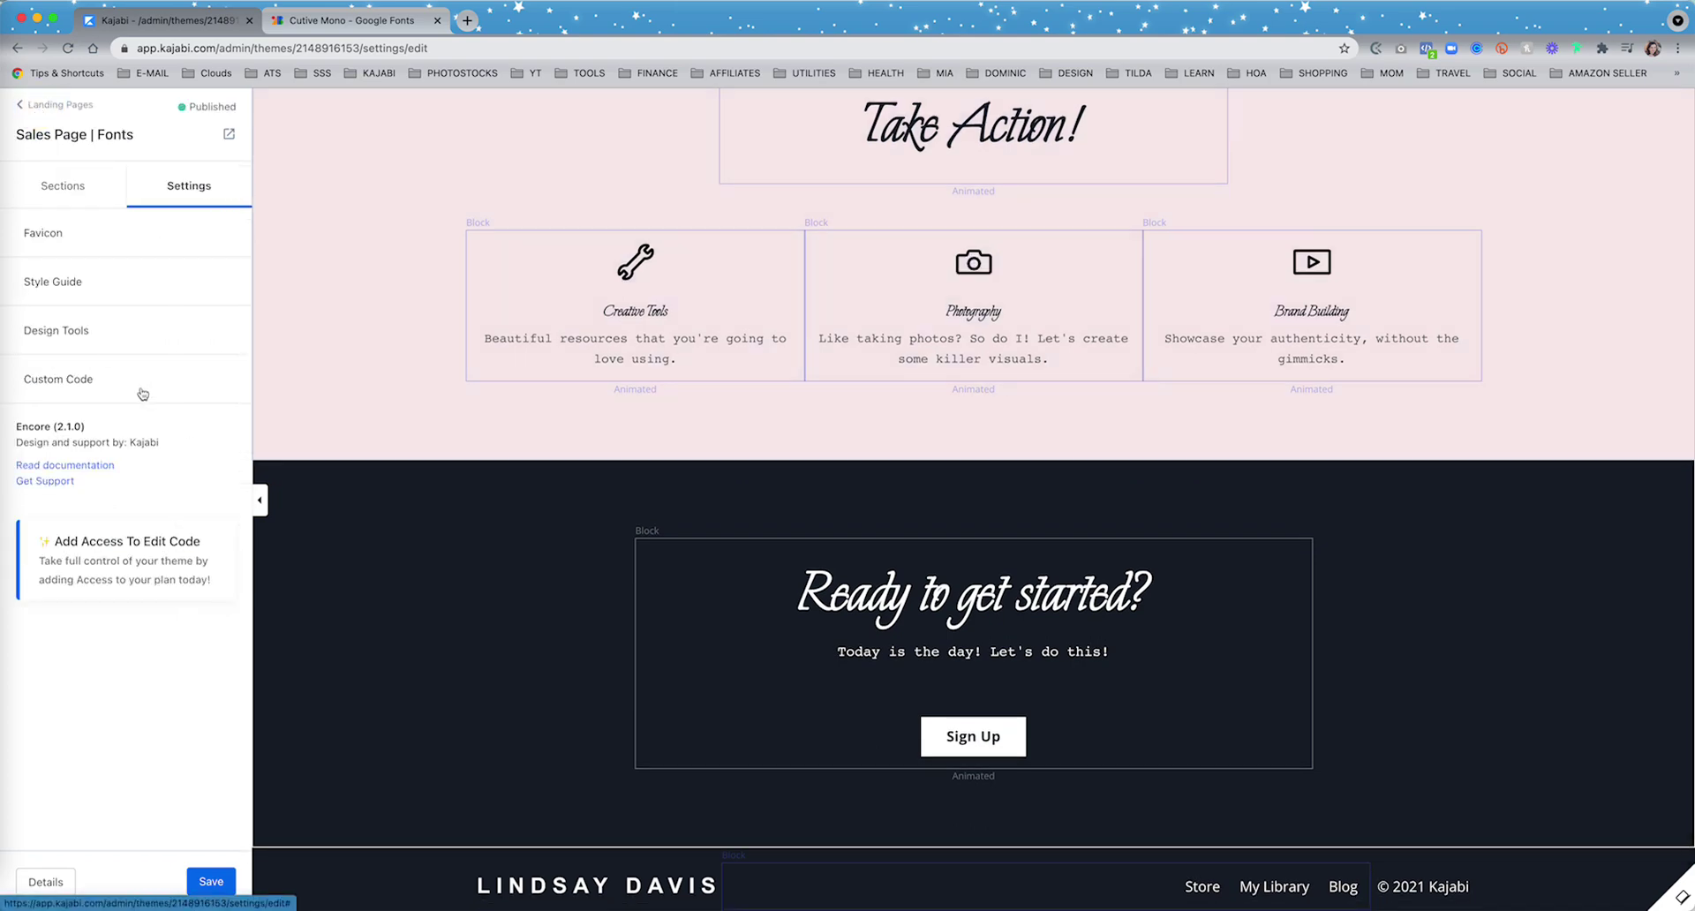
{"action": "left_click", "coordinate": [618, 356]}
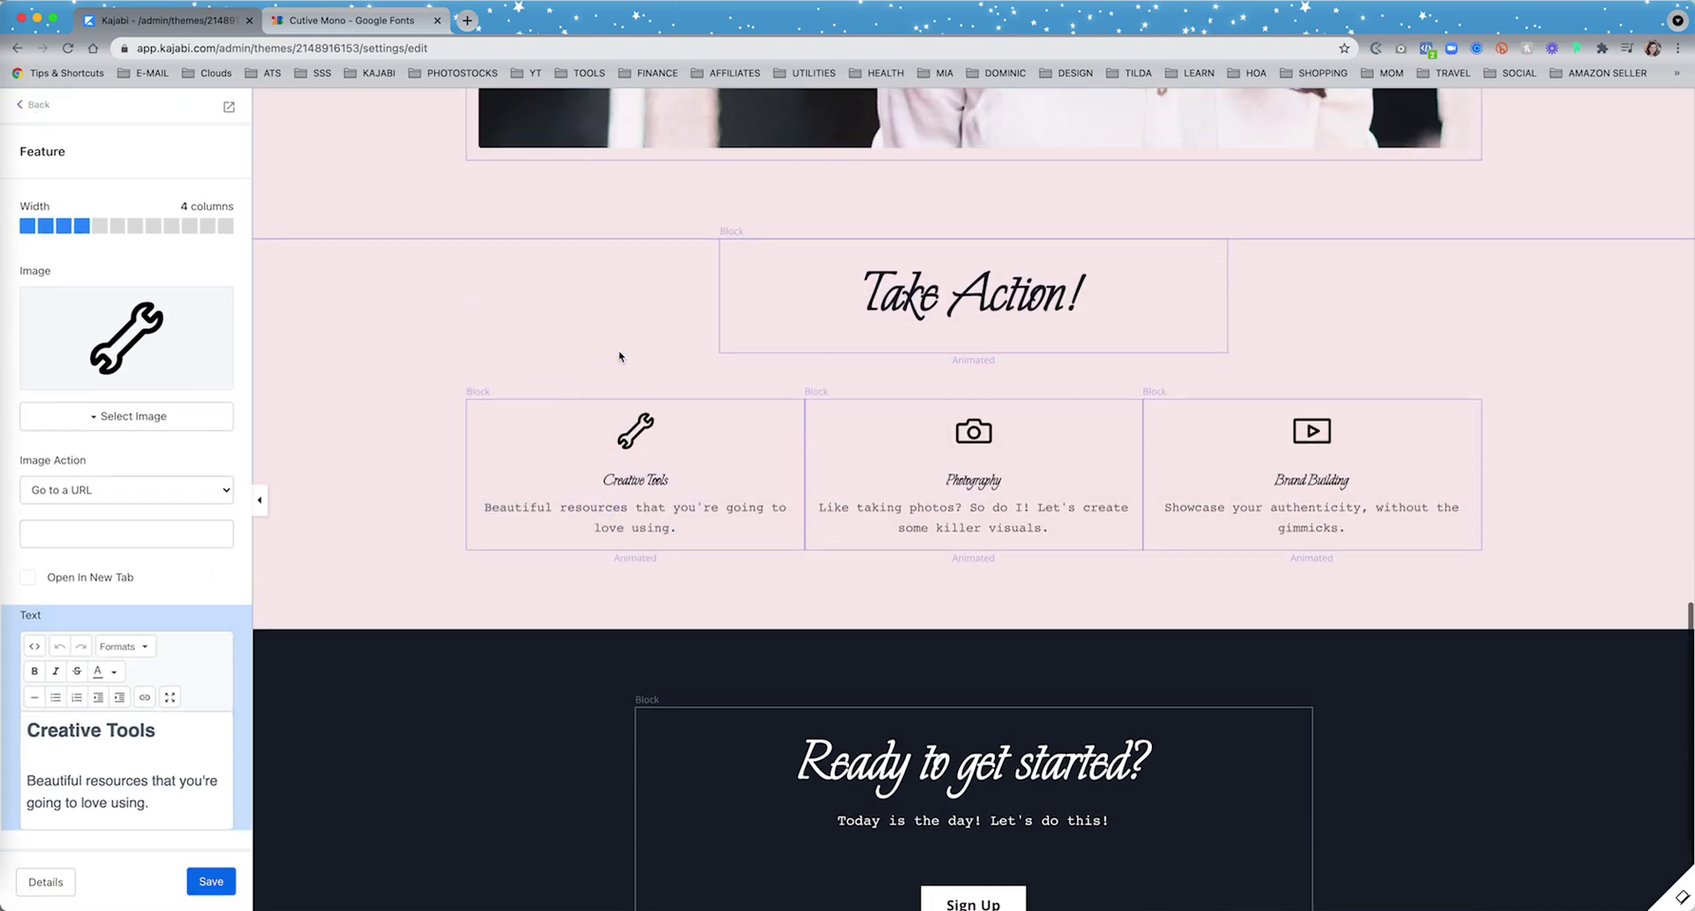
{"action": "scroll", "coordinate": [160, 605], "scroll_direction": "down", "scroll_amount": 3}
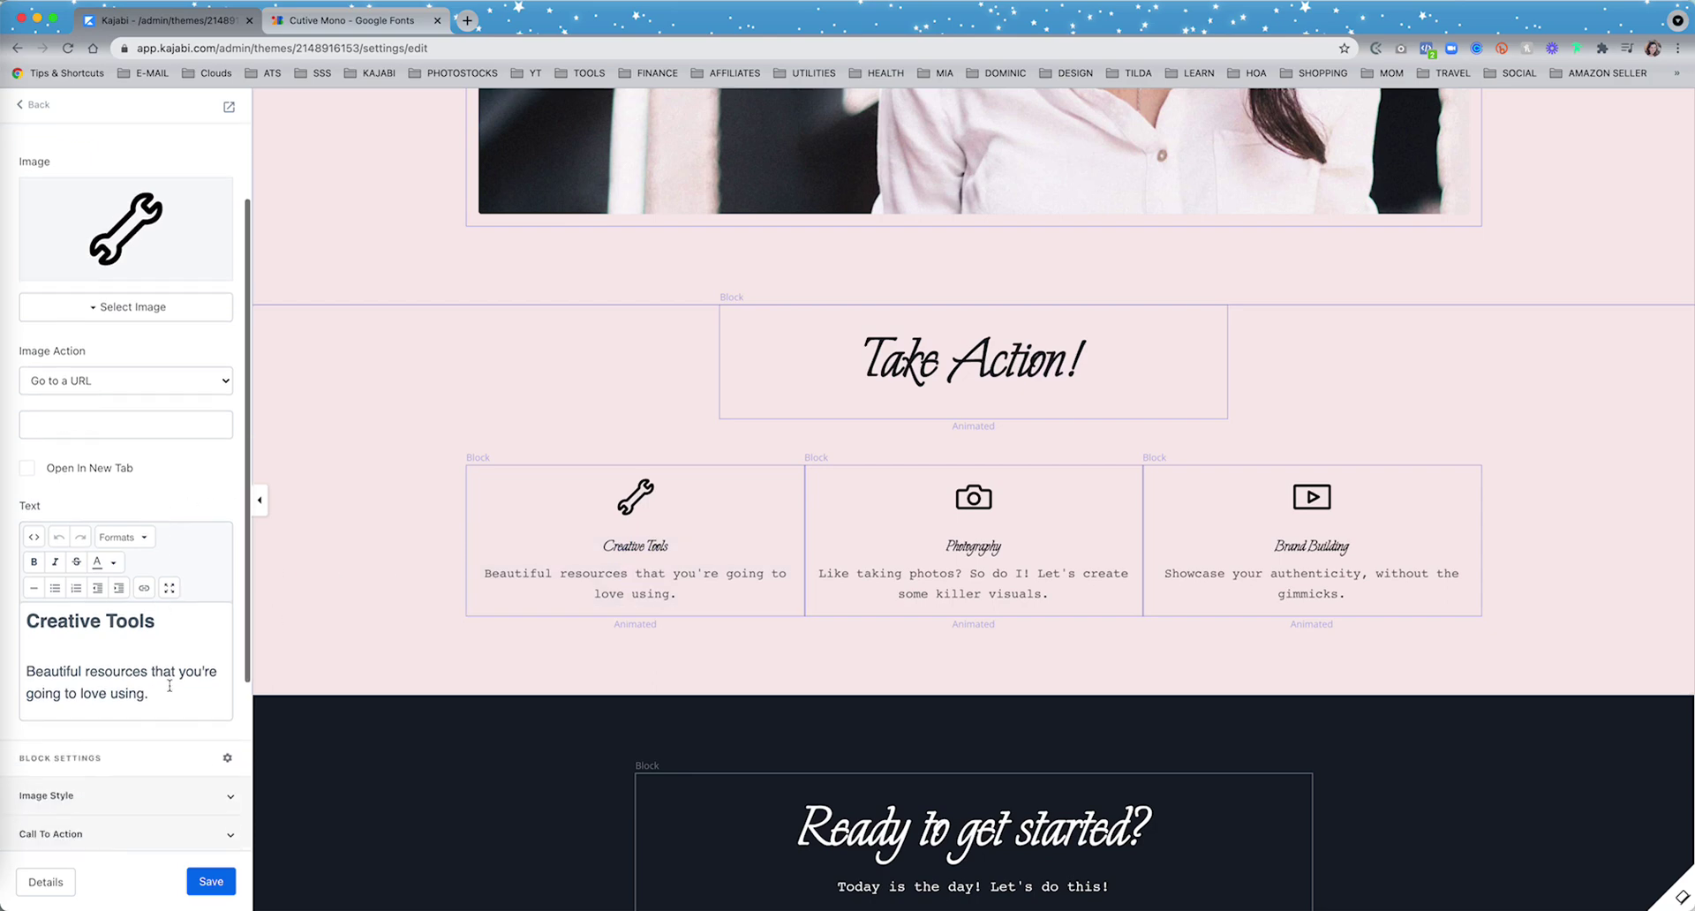
{"action": "left_click_drag", "start_coordinate": [152, 694], "coordinate": [19, 673]}
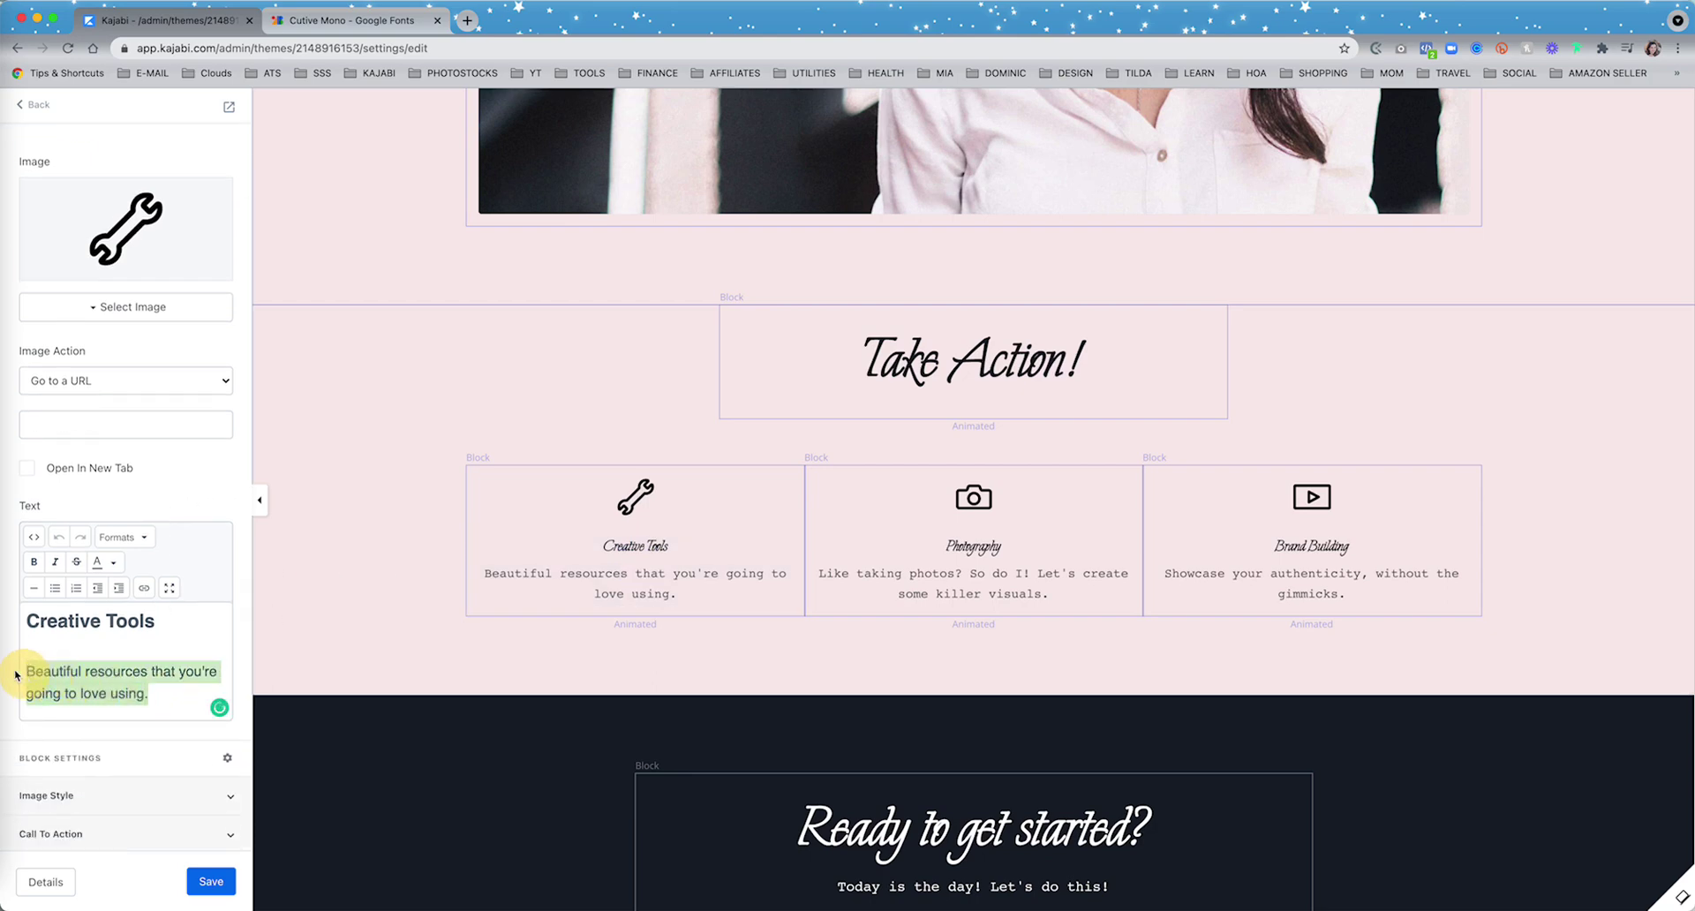
{"action": "left_click", "coordinate": [33, 562]}
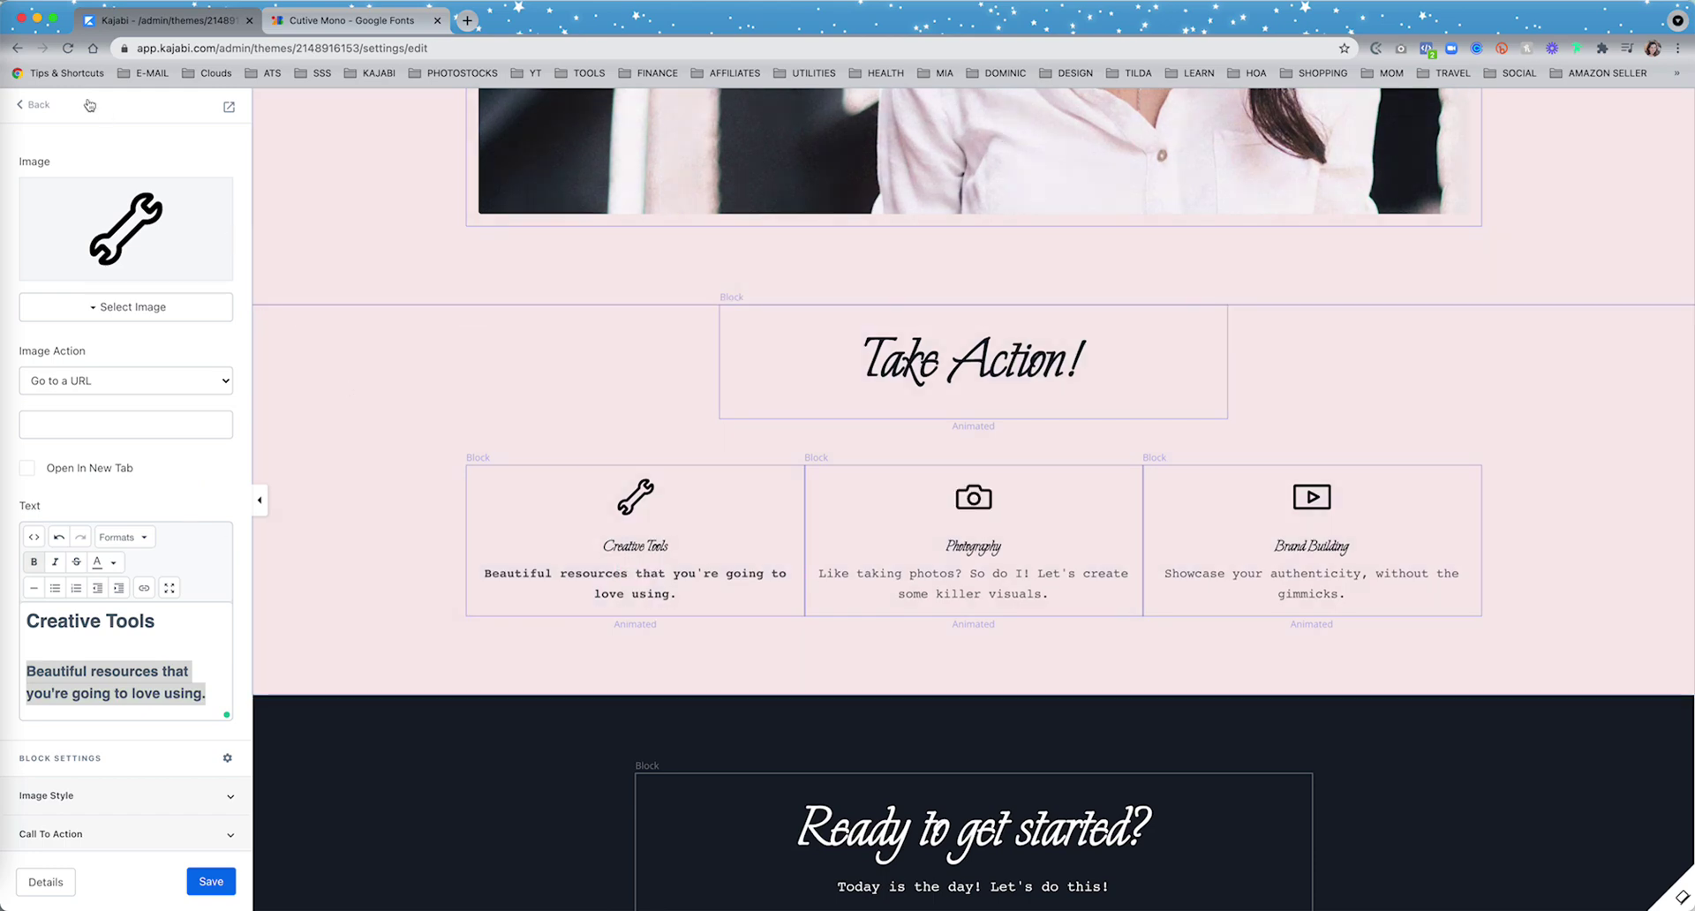
Return to the page settings and review the desktop and mobile font sizes in the Style Guide
{"action": "left_click", "coordinate": [33, 105]}
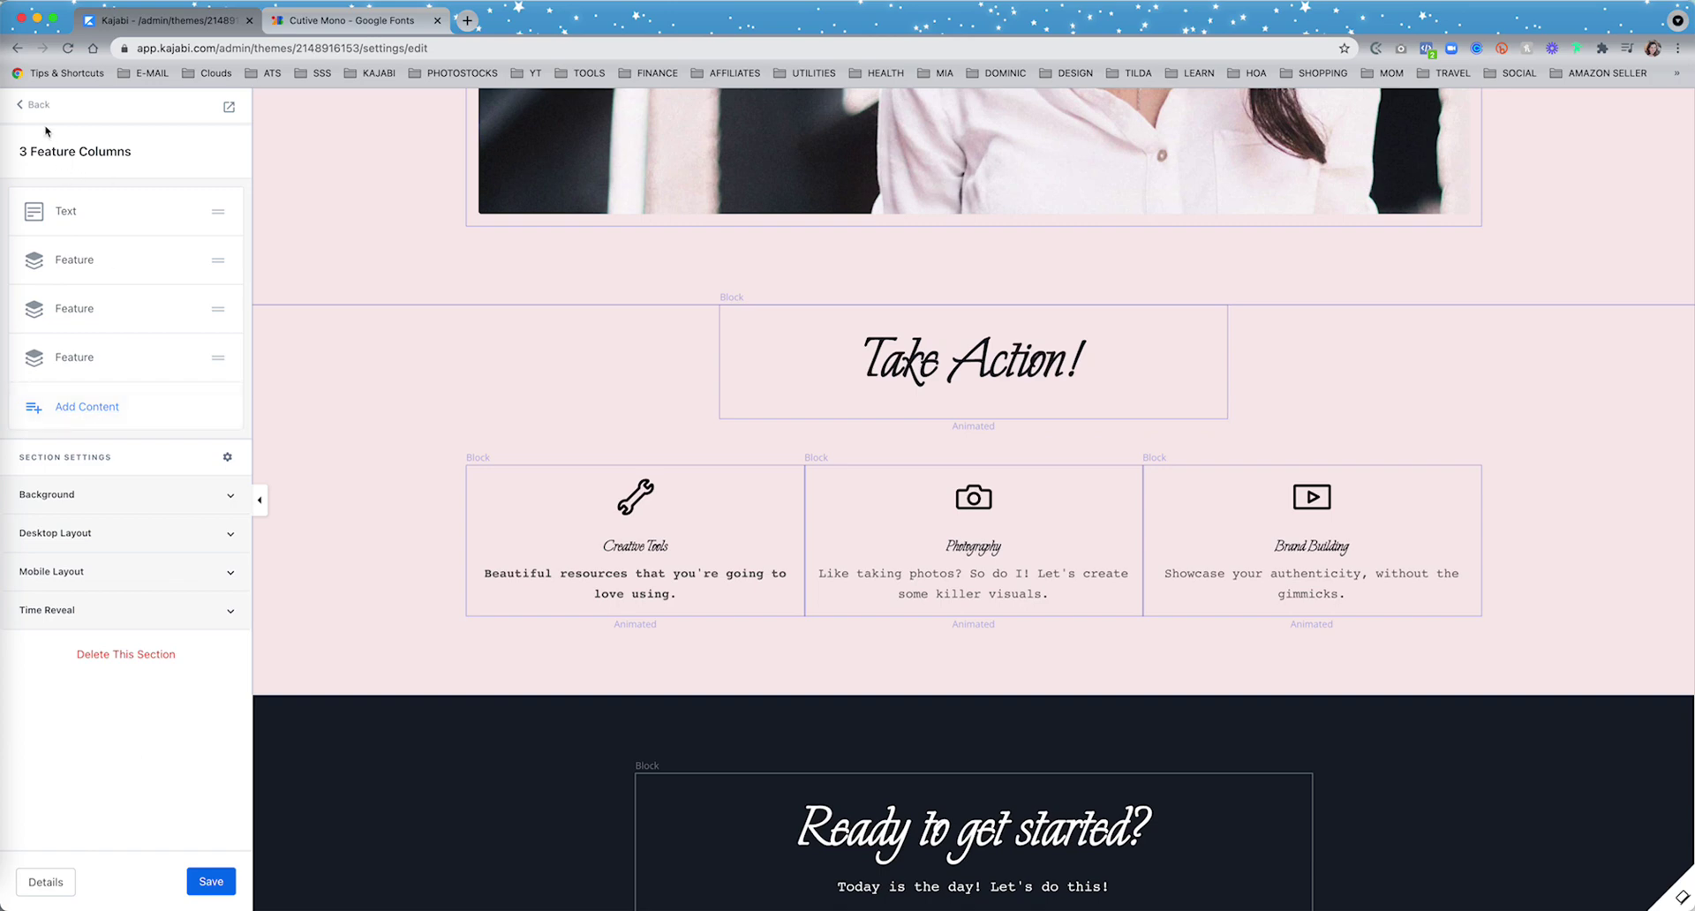
{"action": "left_click", "coordinate": [33, 104]}
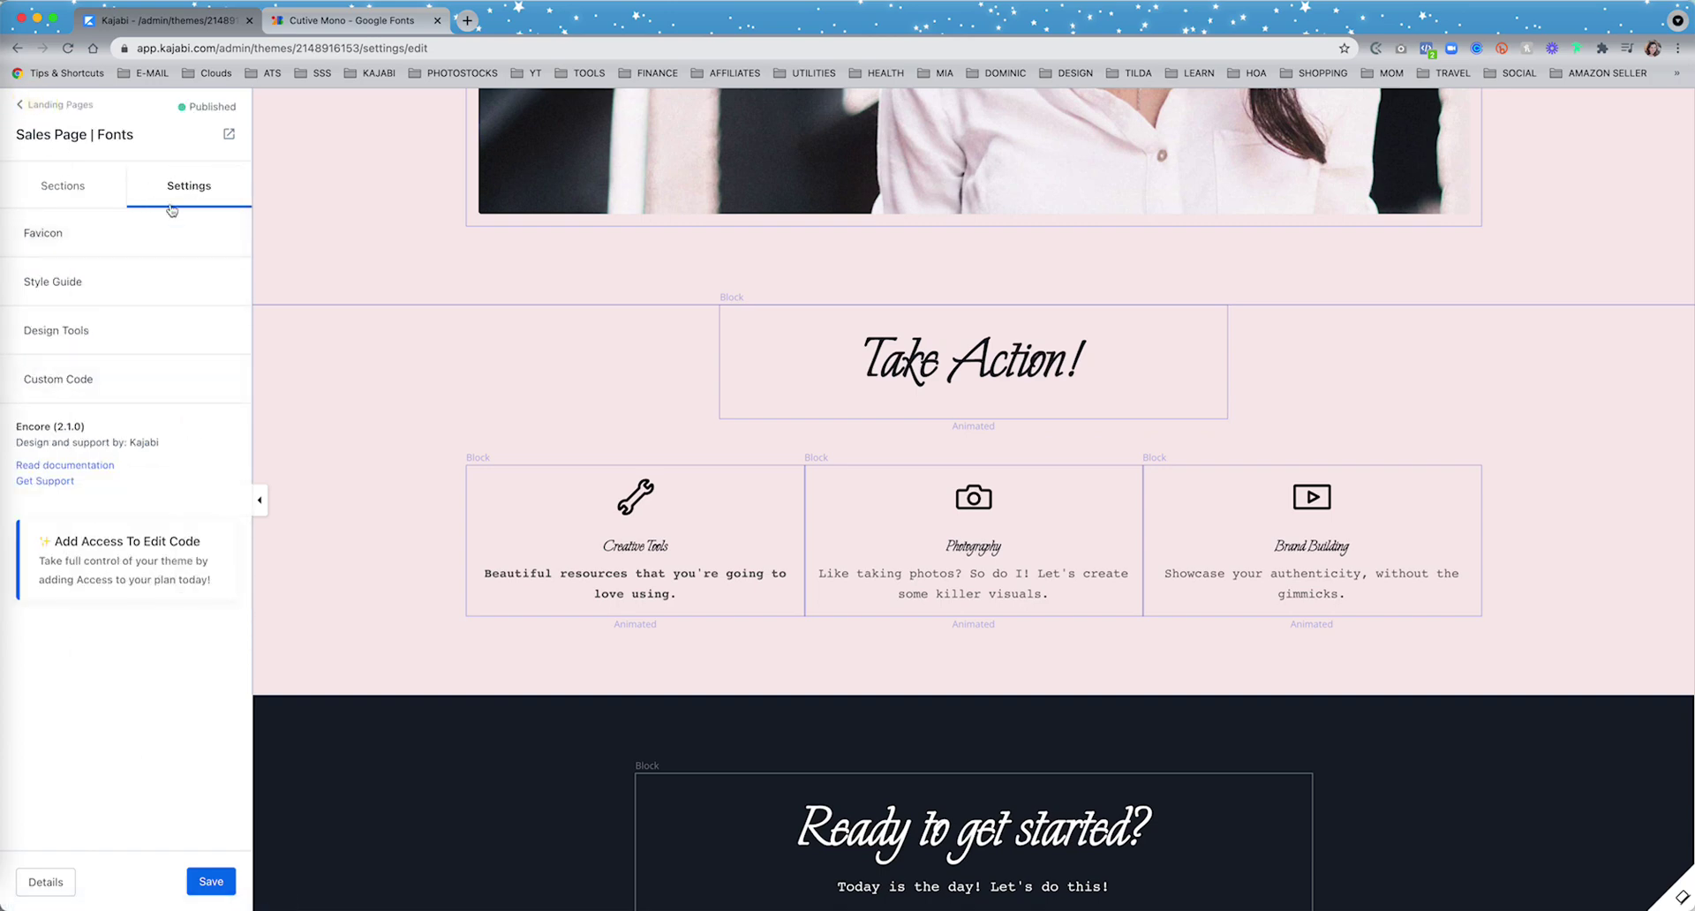
{"action": "left_click", "coordinate": [55, 281]}
{"action": "scroll", "coordinate": [74, 477], "scroll_direction": "down", "scroll_amount": 3}
{"action": "scroll", "coordinate": [73, 477], "scroll_direction": "down", "scroll_amount": 10}
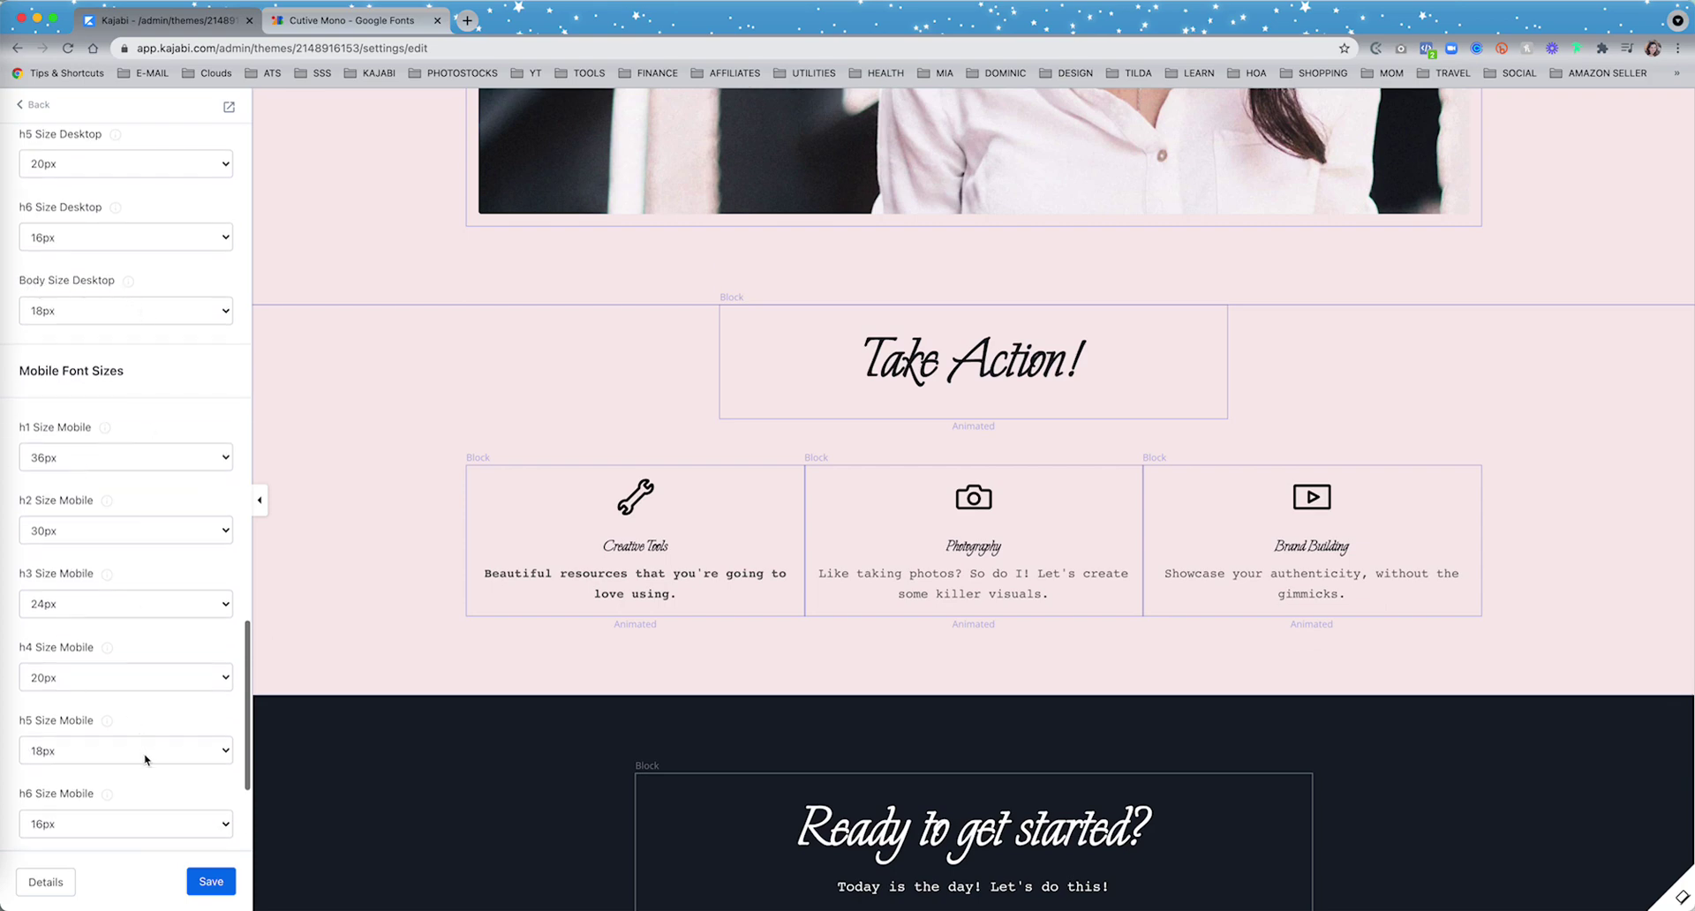
Switch the page preview to the mobile layout and view it from the feature blocks up to the hero section
{"action": "scroll", "coordinate": [146, 758], "scroll_direction": "down", "scroll_amount": 3}
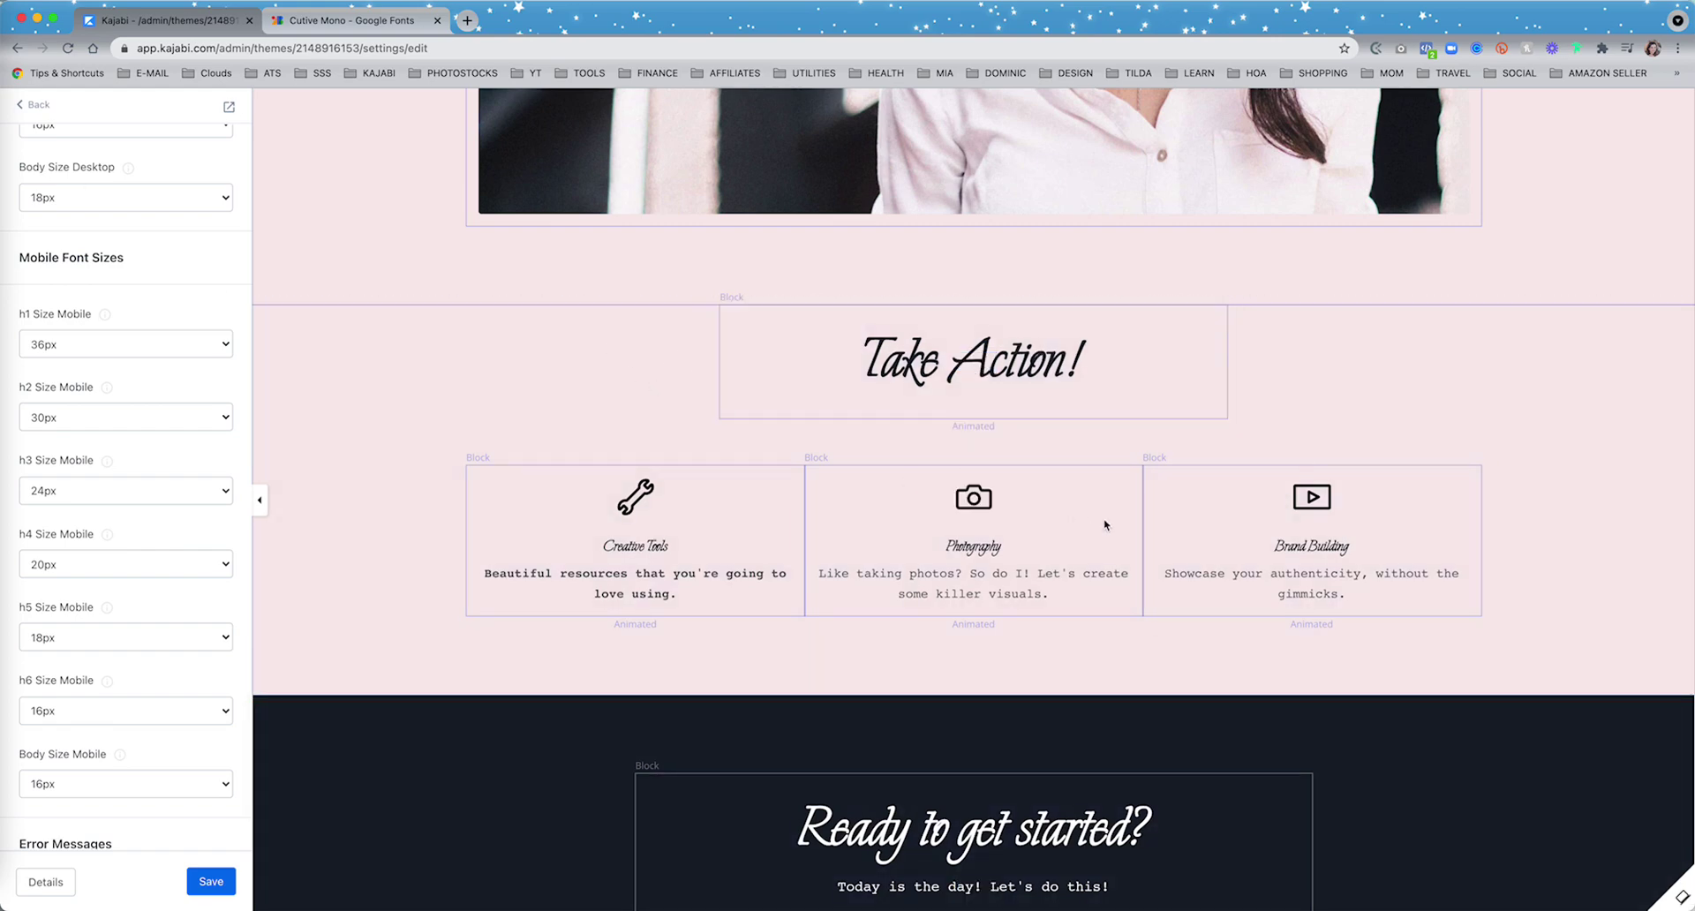
{"action": "left_click", "coordinate": [1680, 900]}
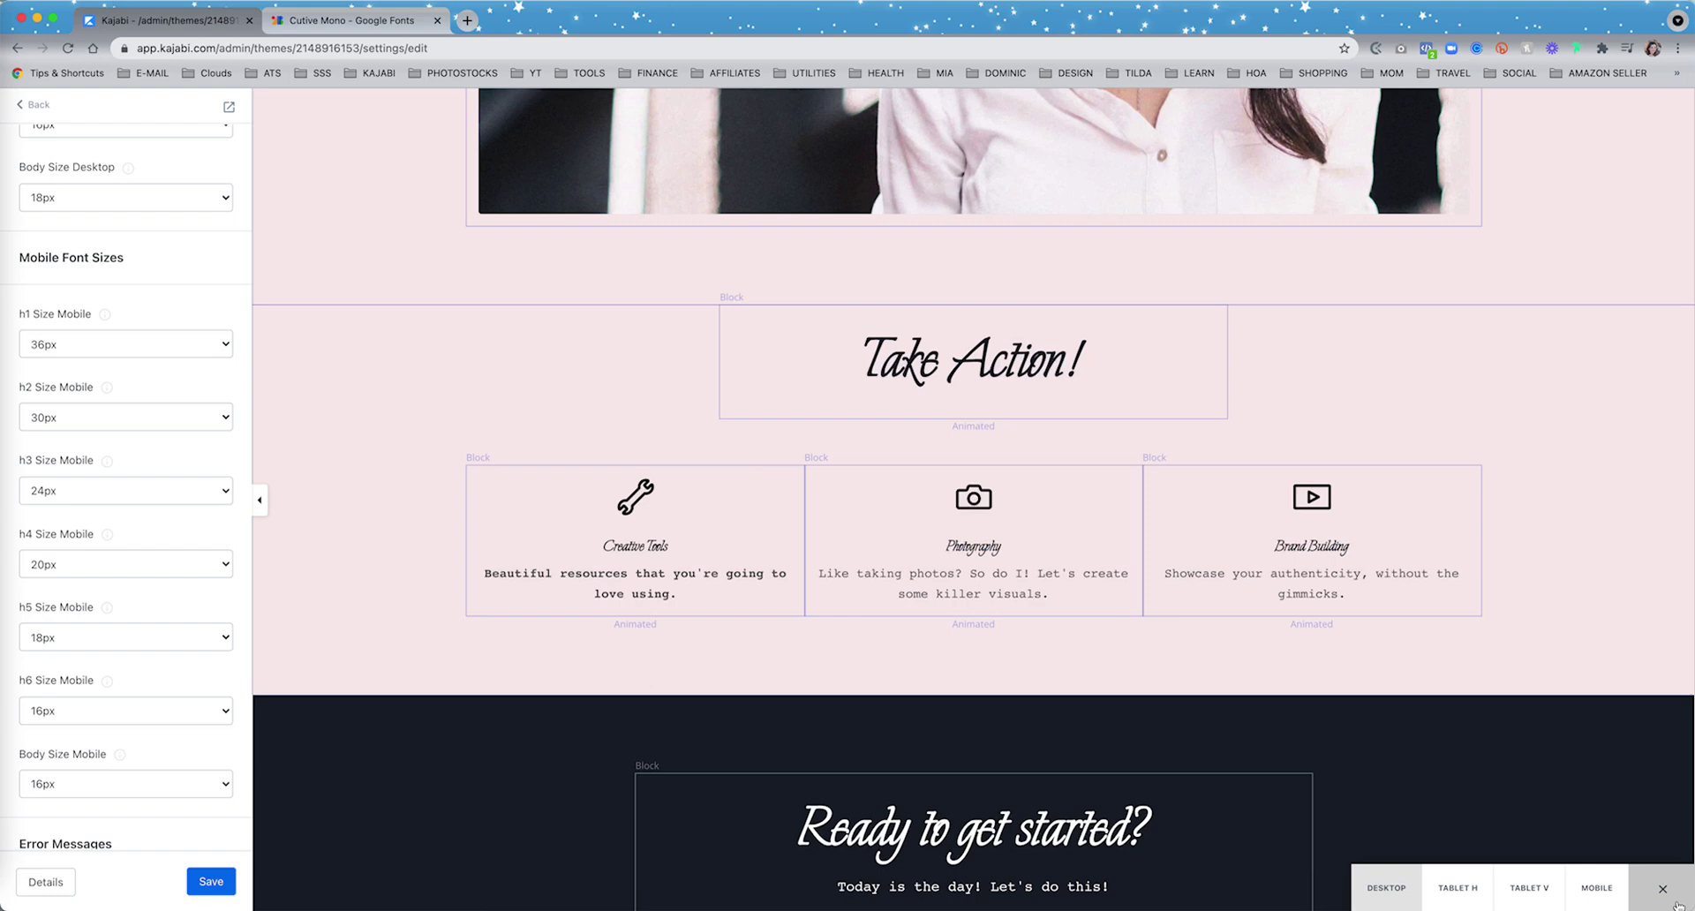
{"action": "left_click", "coordinate": [1614, 887]}
{"action": "scroll", "coordinate": [964, 502], "scroll_direction": "up", "scroll_amount": 5}
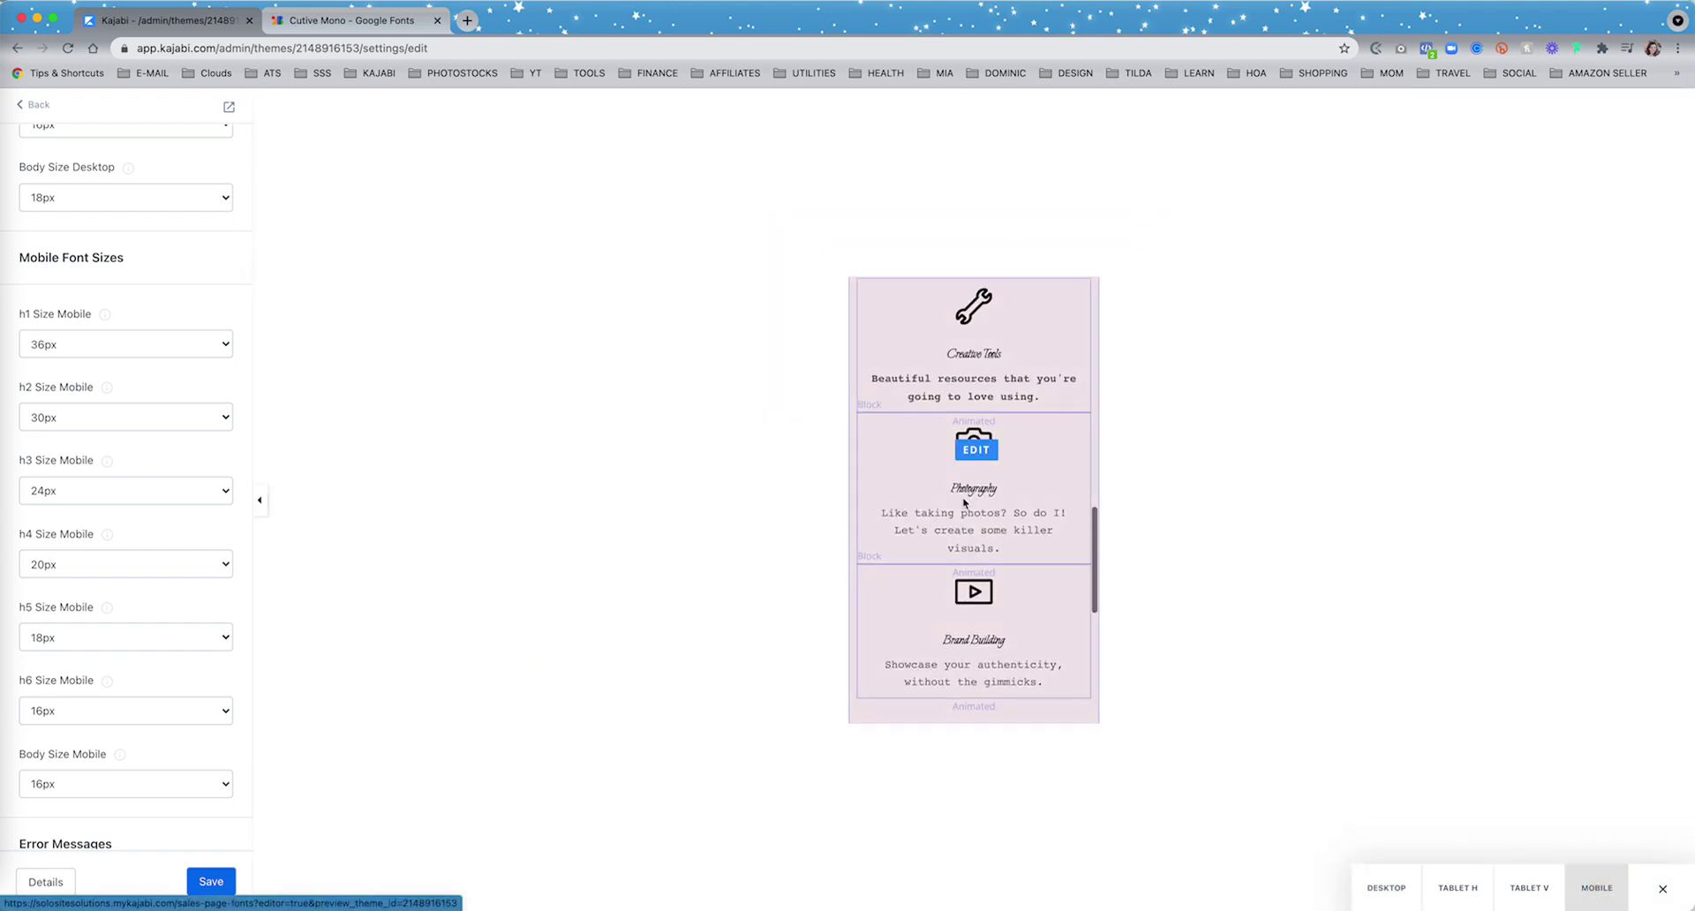
{"action": "scroll", "coordinate": [964, 502], "scroll_direction": "up", "scroll_amount": 8}
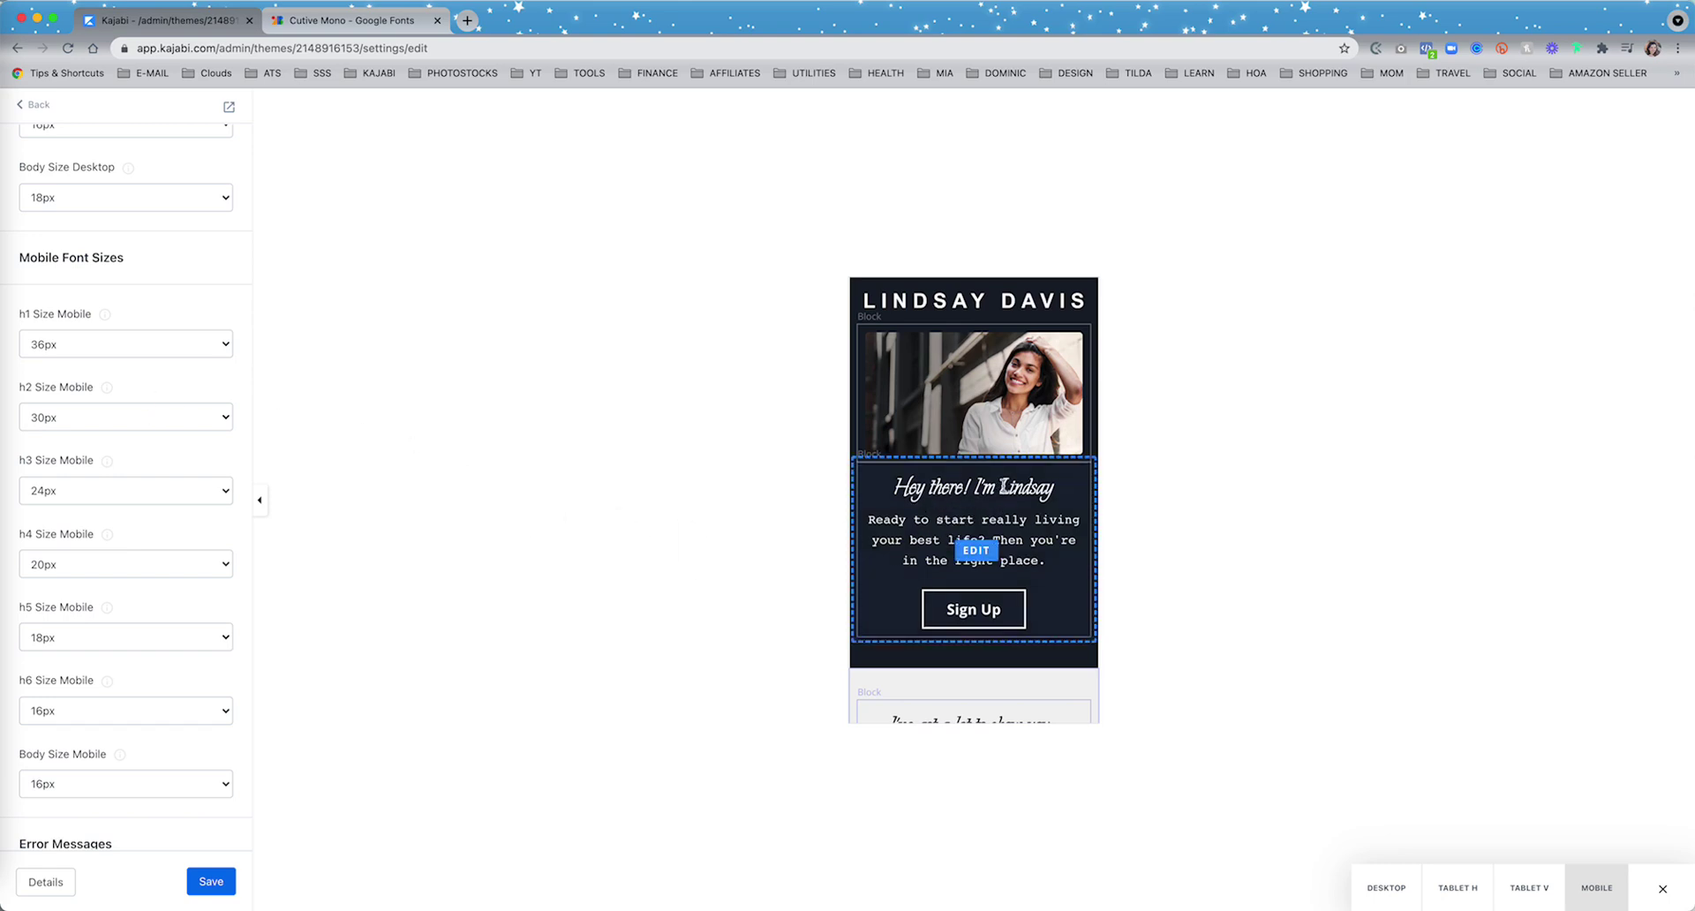
Set the h1 mobile font size to 48px and save the page
{"action": "left_click", "coordinate": [135, 345]}
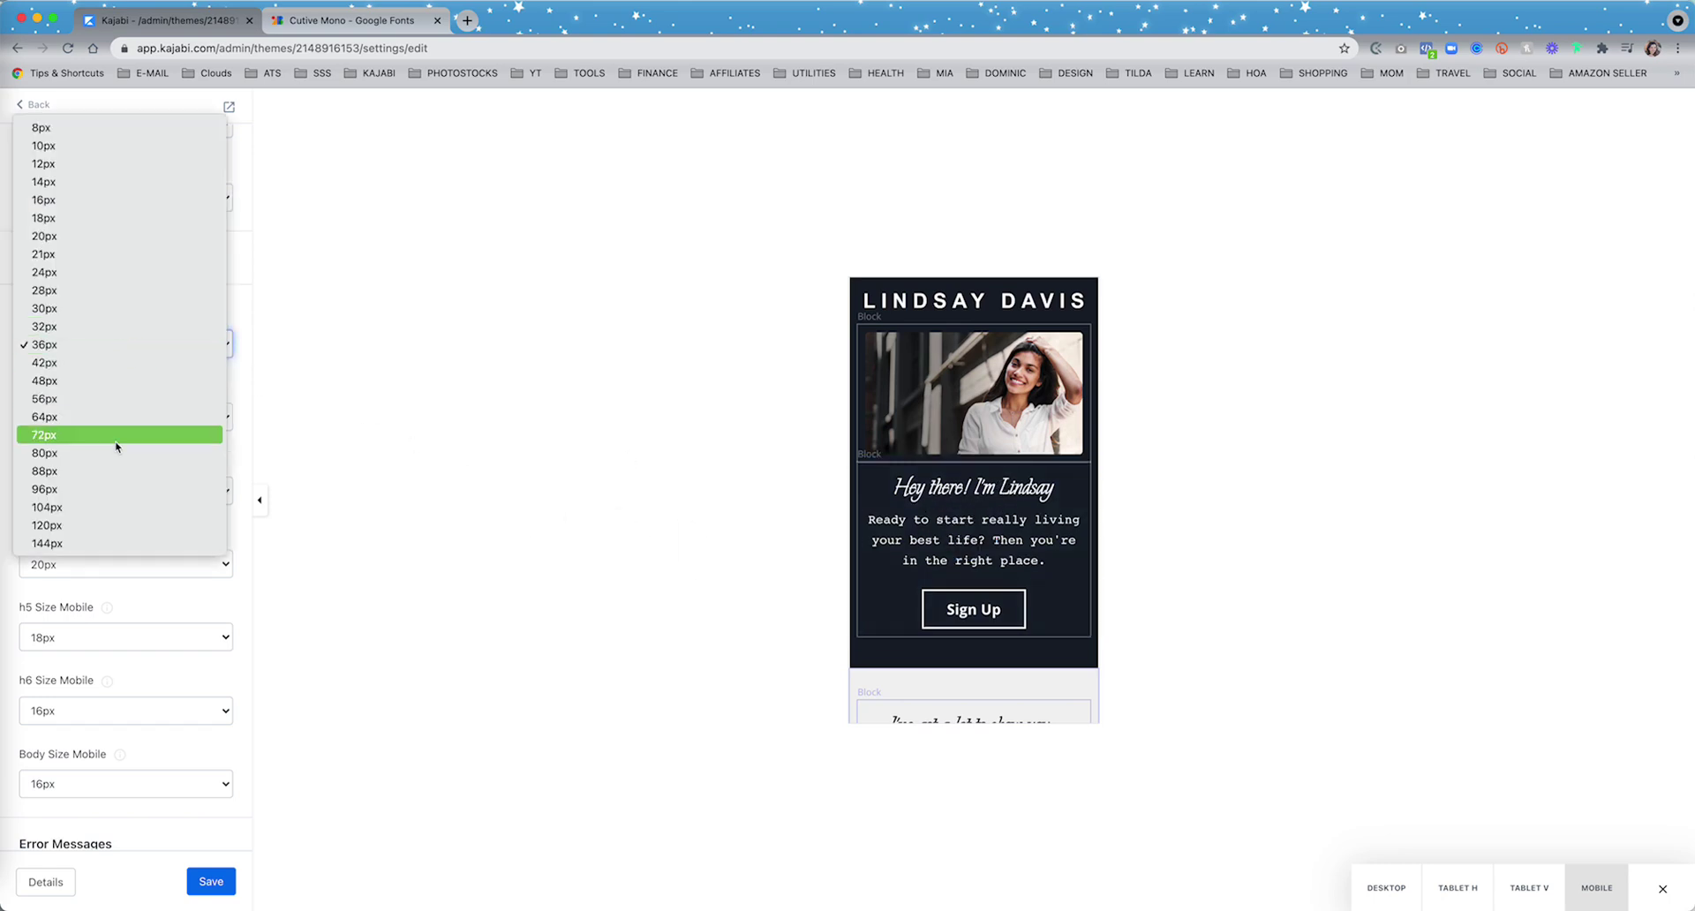
{"action": "left_click", "coordinate": [114, 381]}
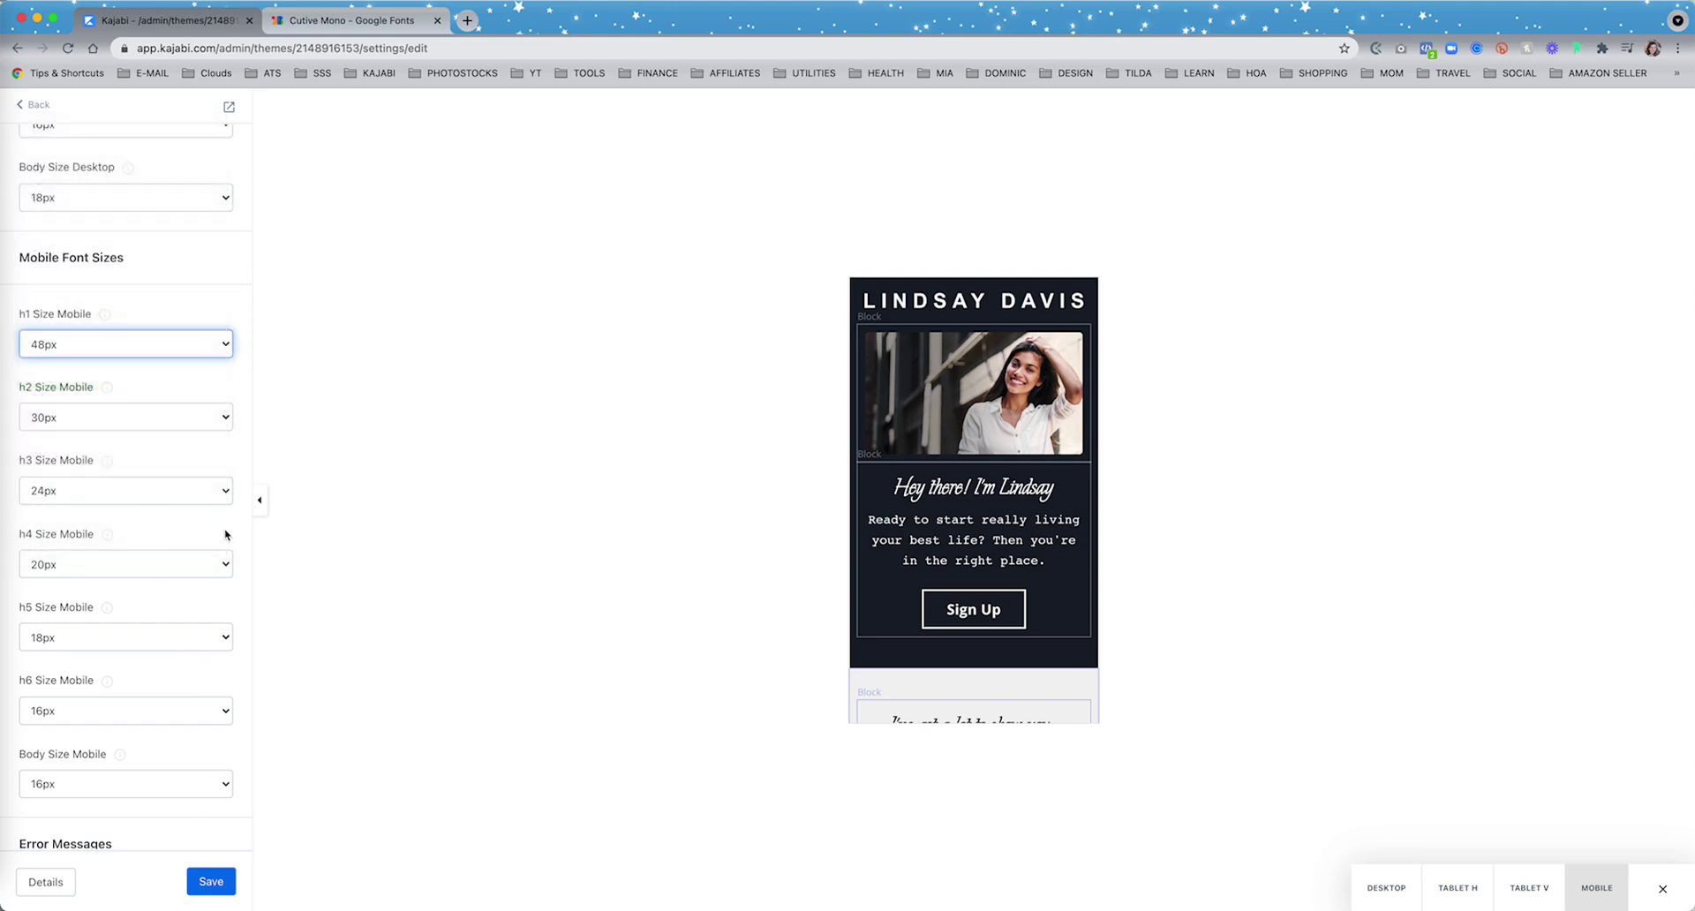
{"action": "scroll", "coordinate": [230, 696], "scroll_direction": "up", "scroll_amount": 1}
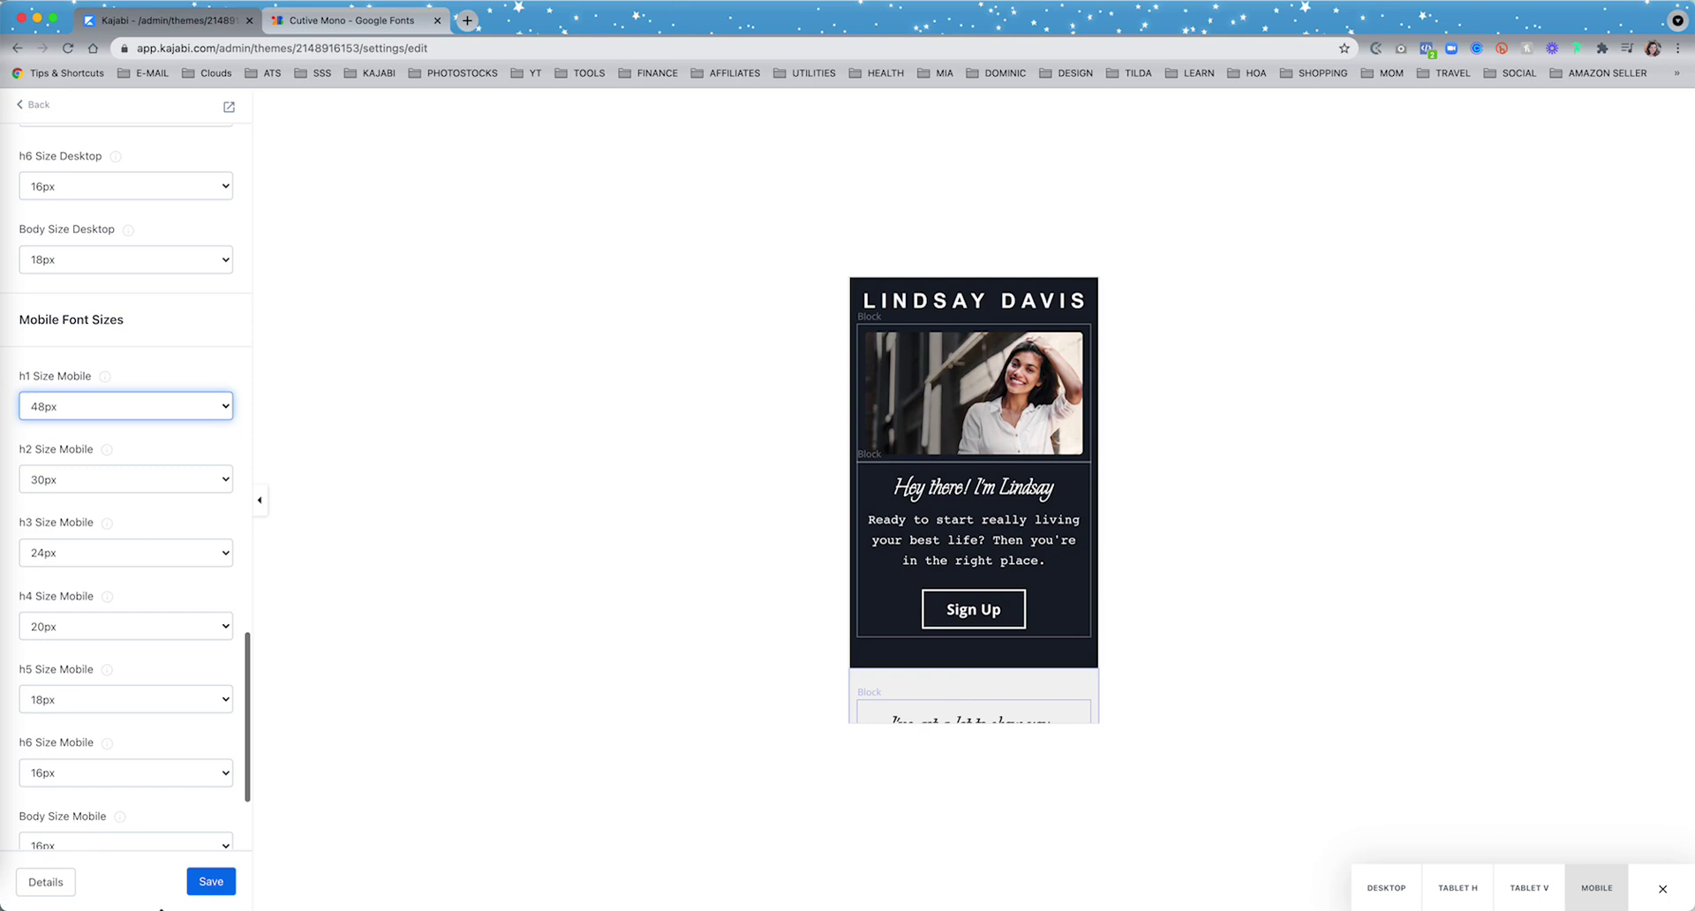
{"action": "left_click", "coordinate": [211, 881]}
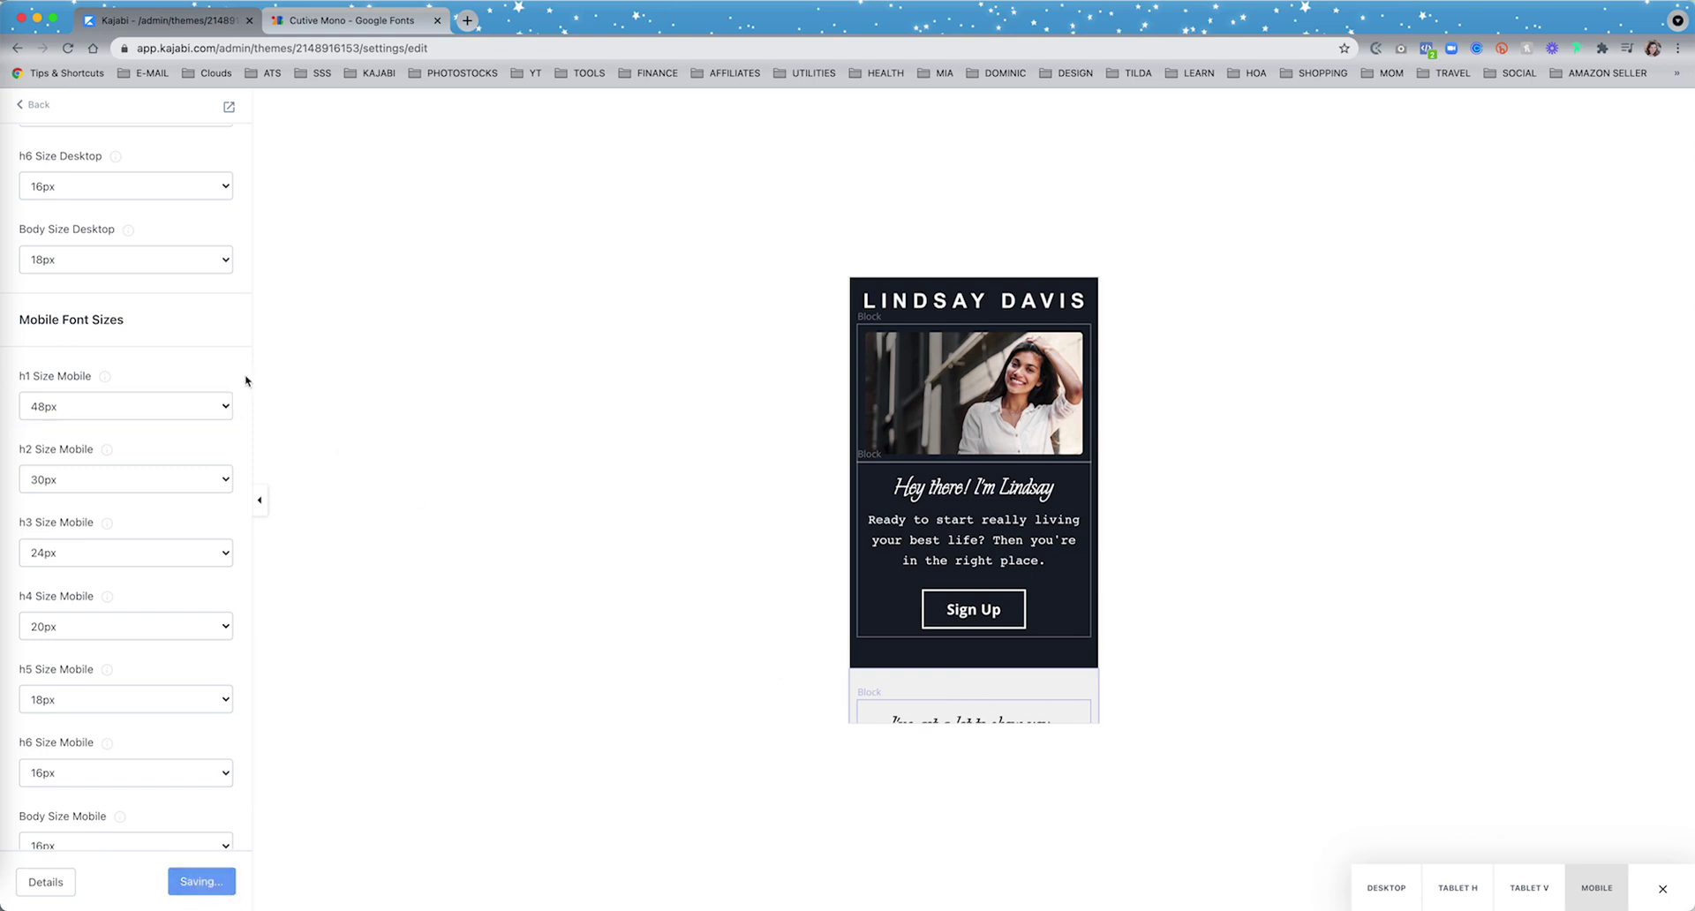
Set the desktop body font size to 20px and save the page
{"action": "scroll", "coordinate": [156, 298], "scroll_direction": "down", "scroll_amount": 1}
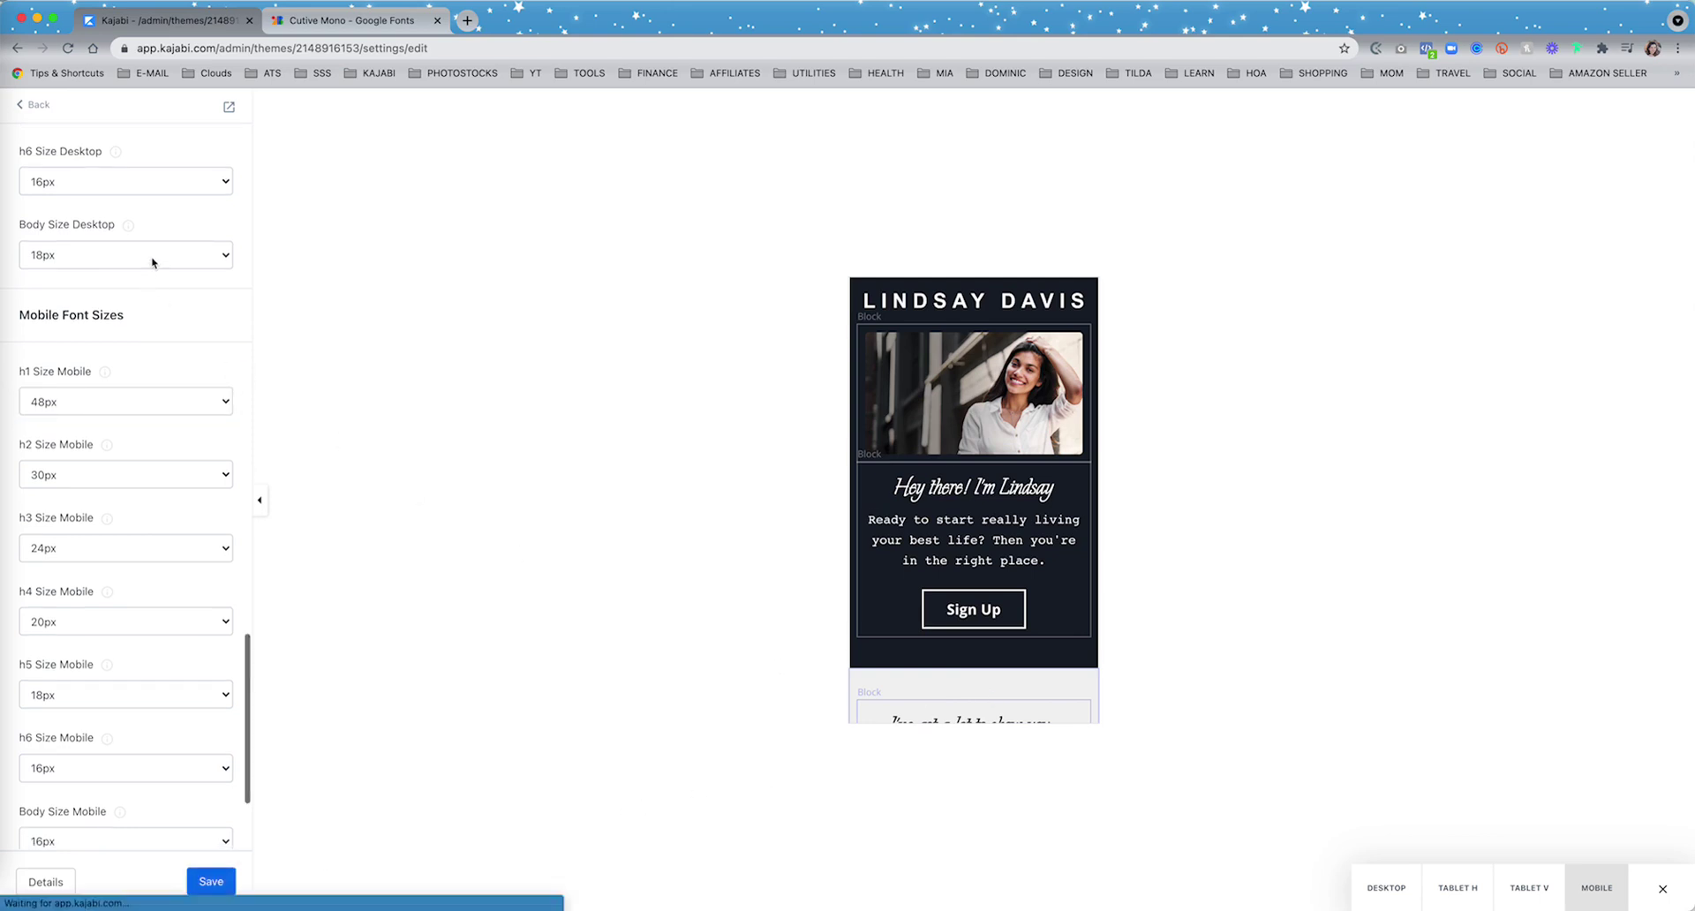
{"action": "left_click", "coordinate": [151, 256]}
{"action": "left_click", "coordinate": [143, 273]}
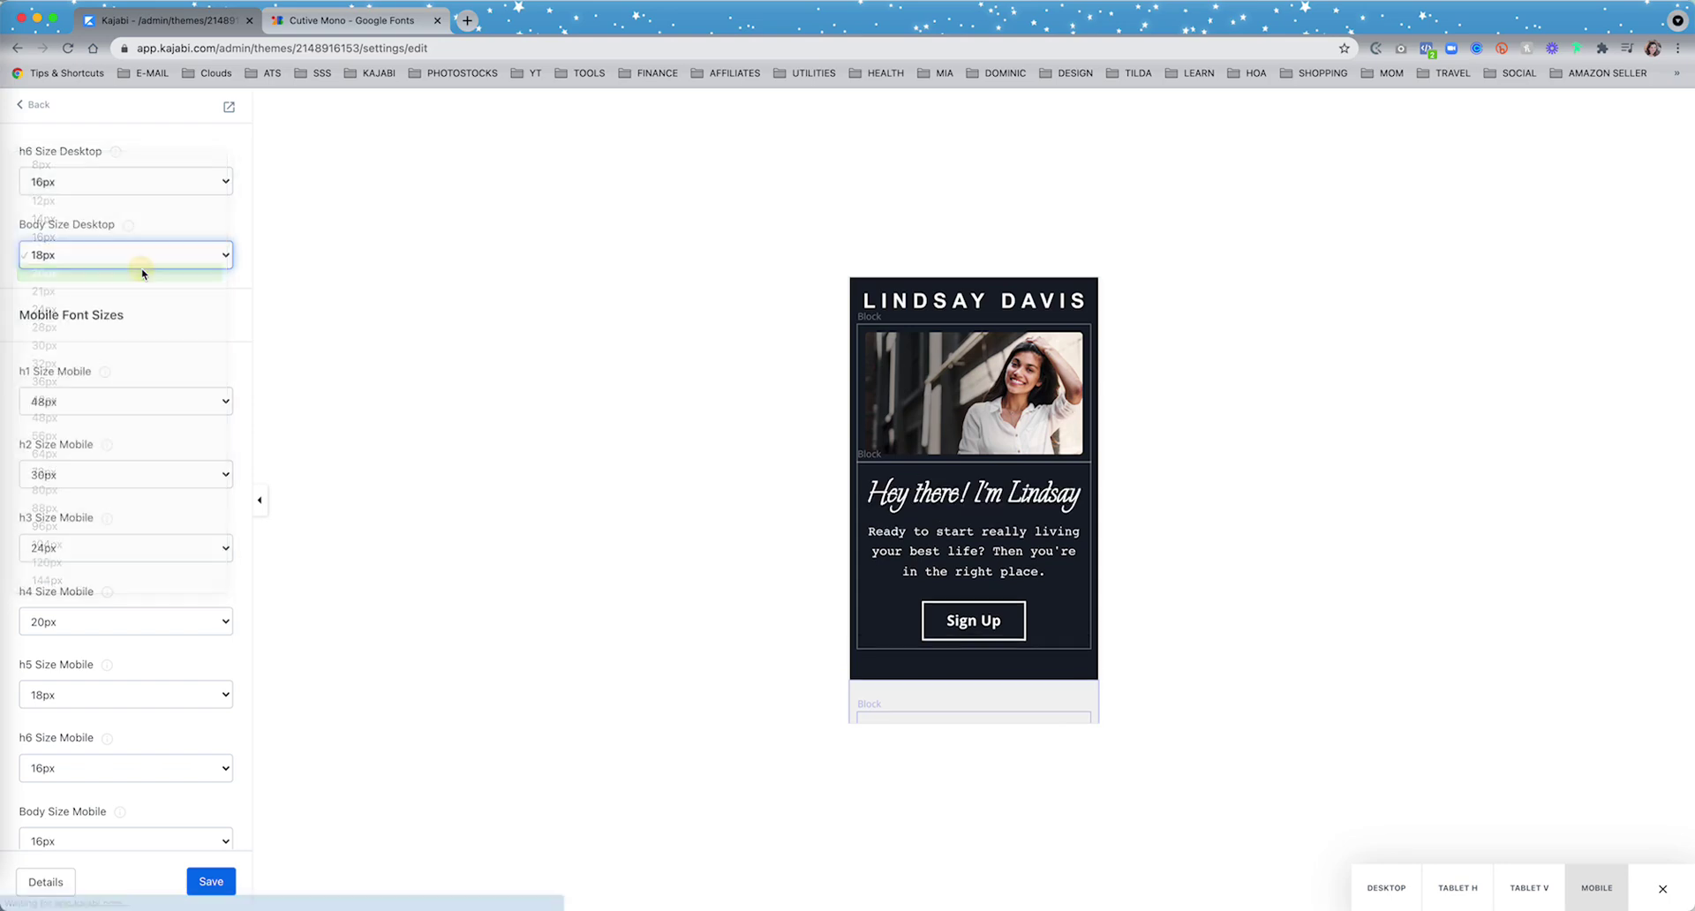
{"action": "left_click", "coordinate": [211, 881]}
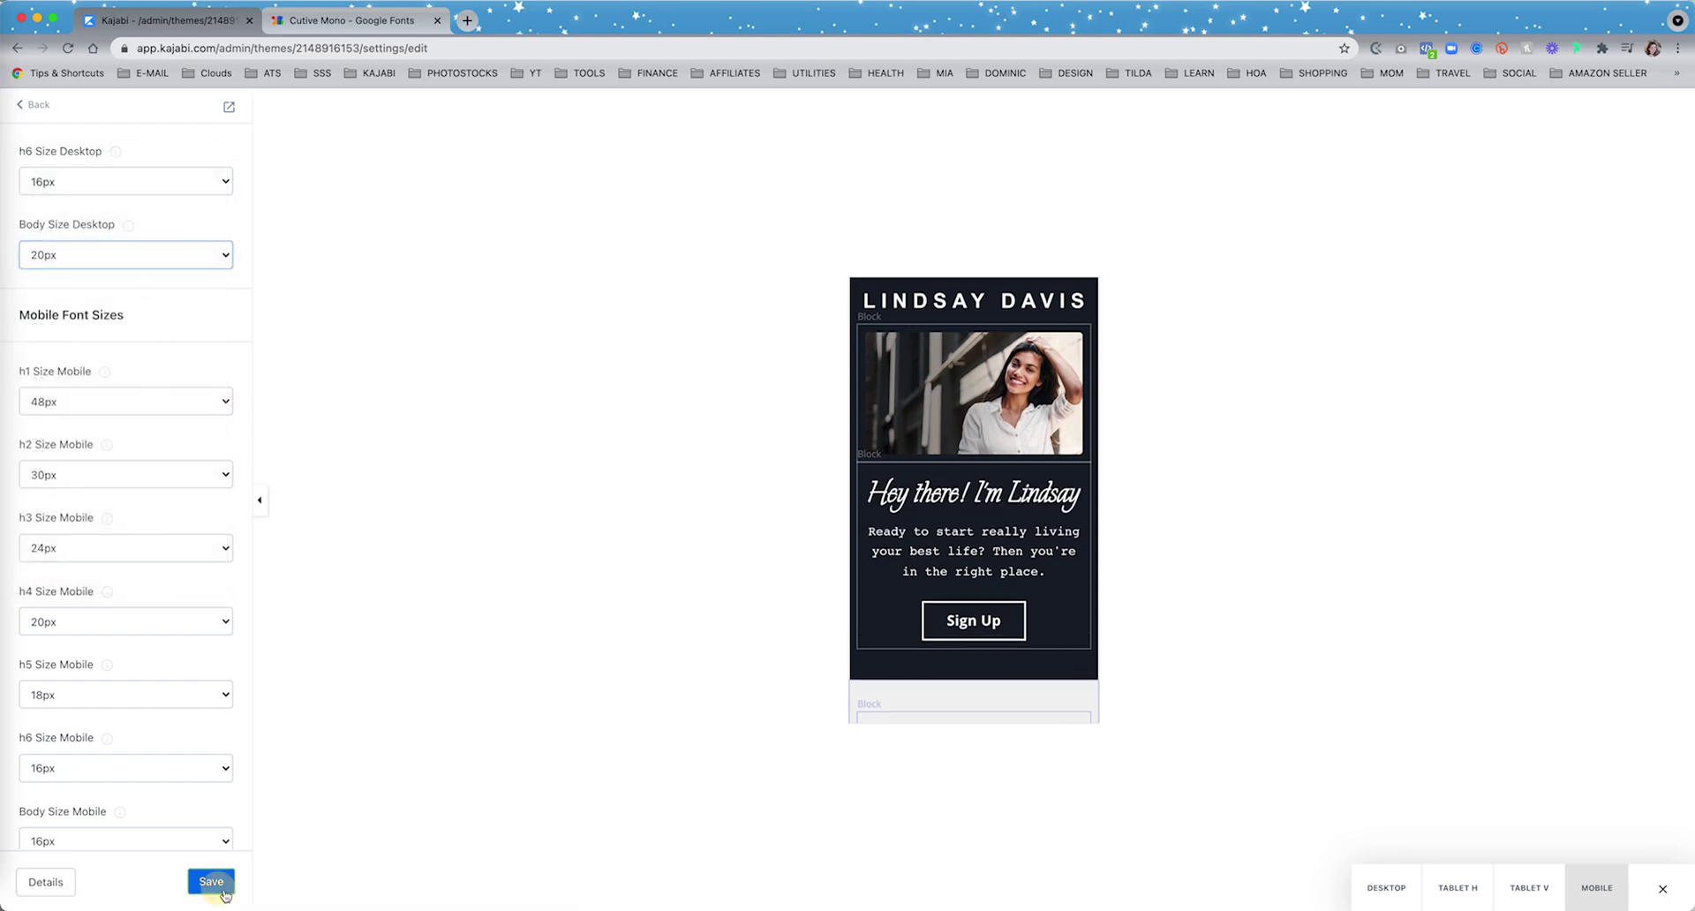
Return the preview to the desktop layout and check the body text in the hero and introduction sections
{"action": "left_click", "coordinate": [1386, 888]}
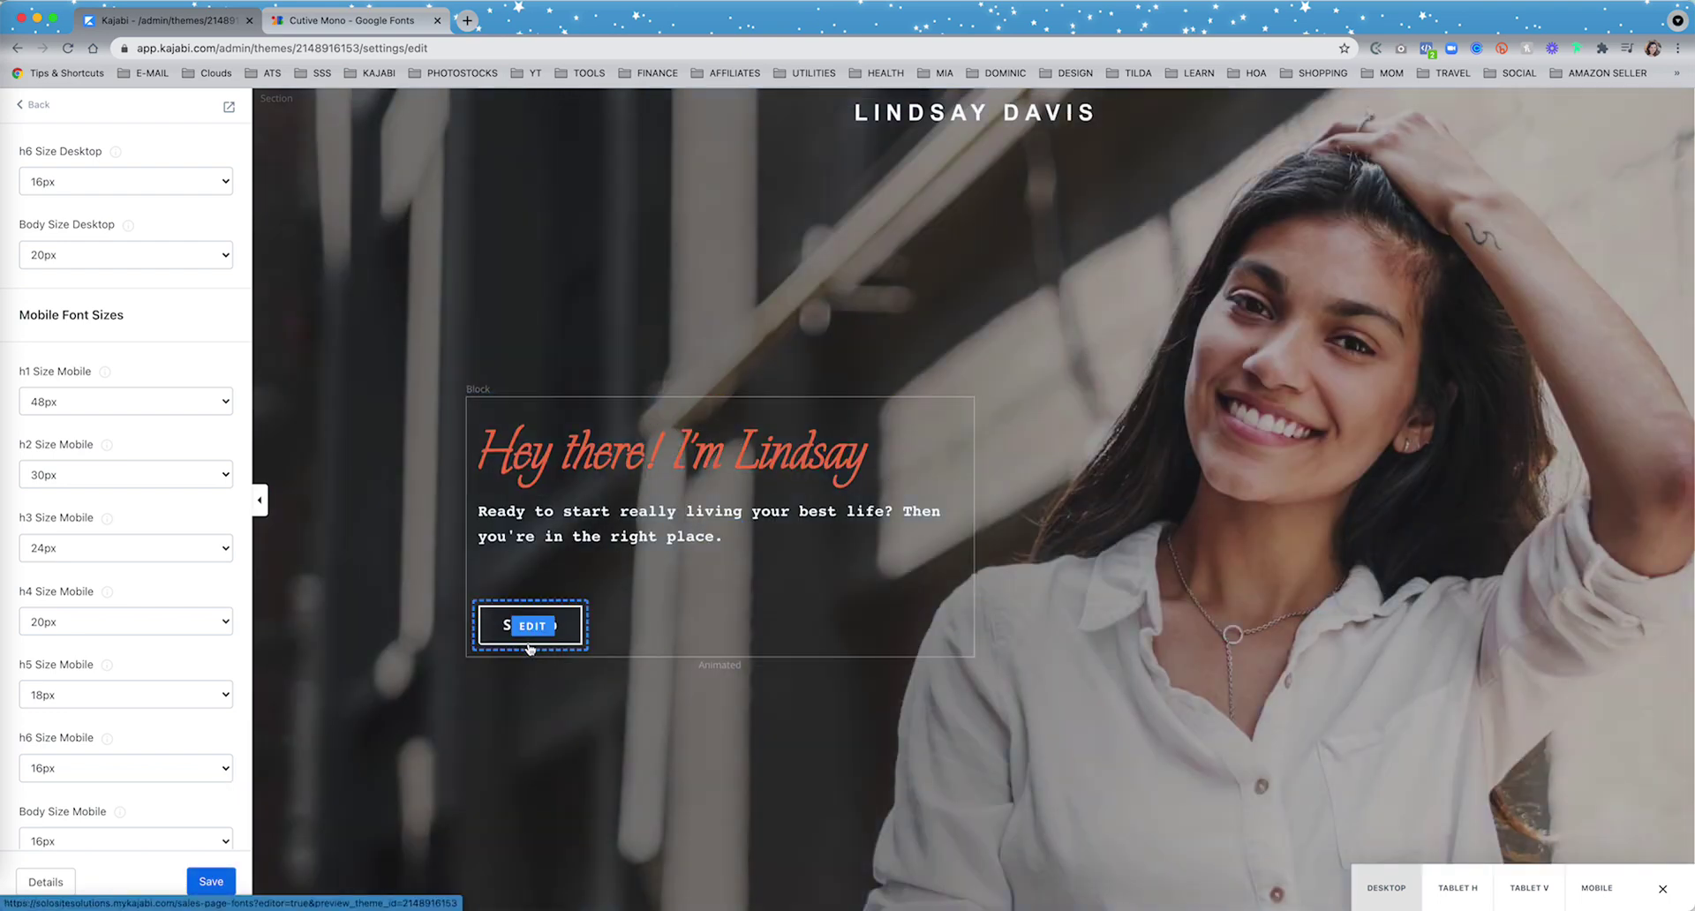
{"action": "scroll", "coordinate": [529, 649], "scroll_direction": "down", "scroll_amount": 5}
{"action": "scroll", "coordinate": [530, 649], "scroll_direction": "down", "scroll_amount": 3}
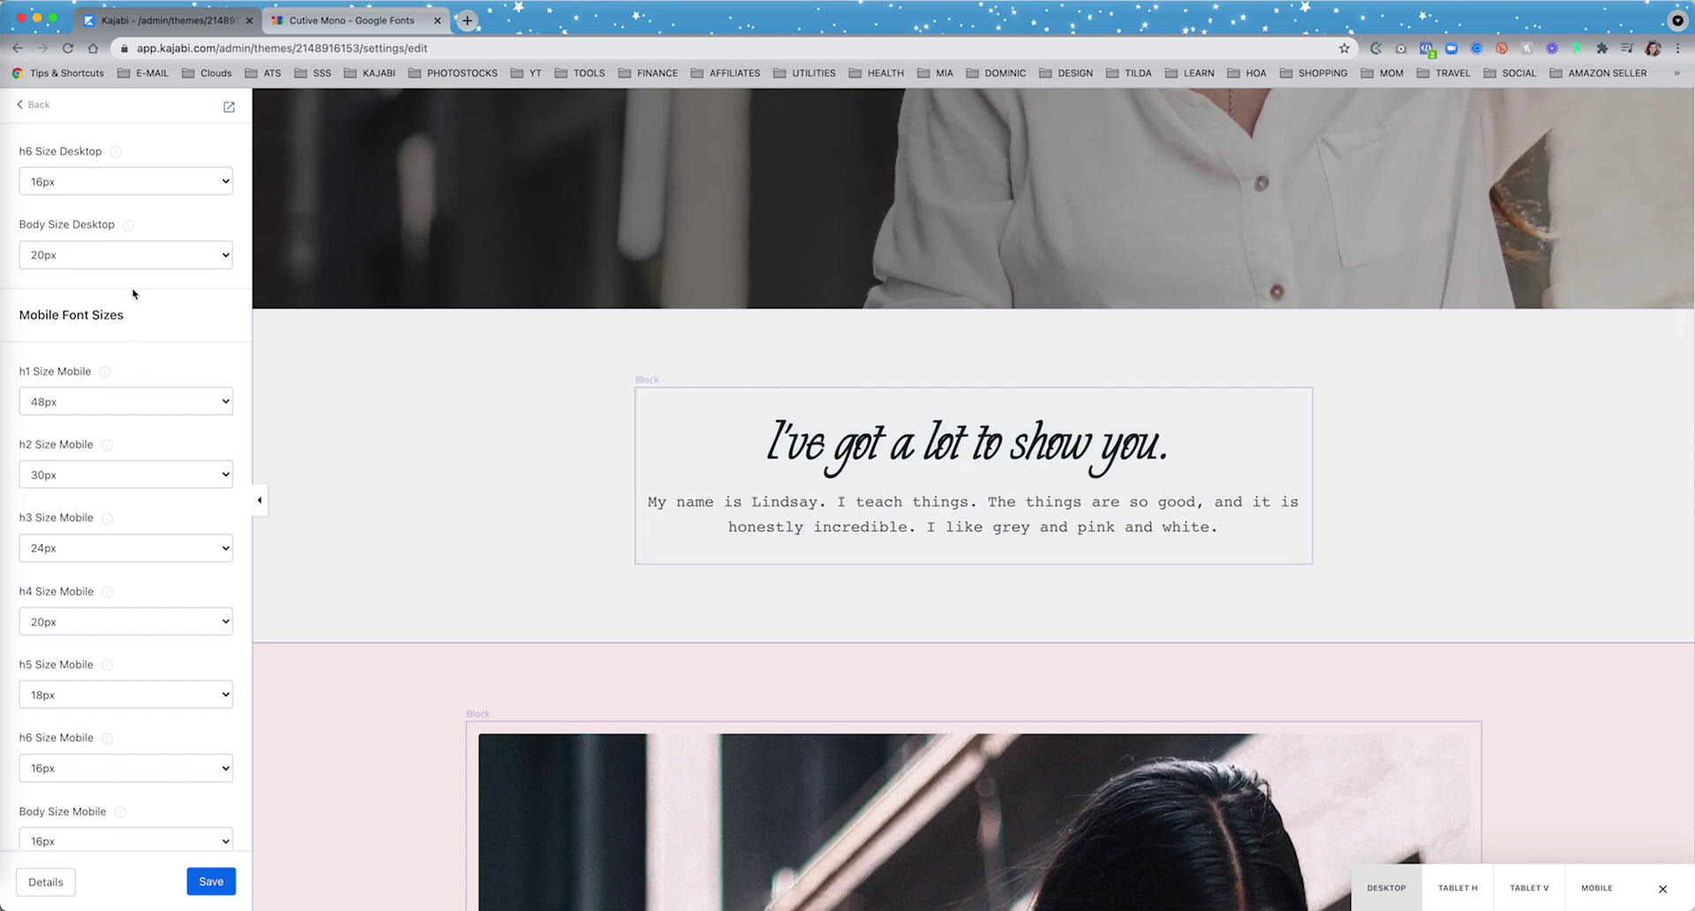
{"action": "left_click", "coordinate": [134, 262]}
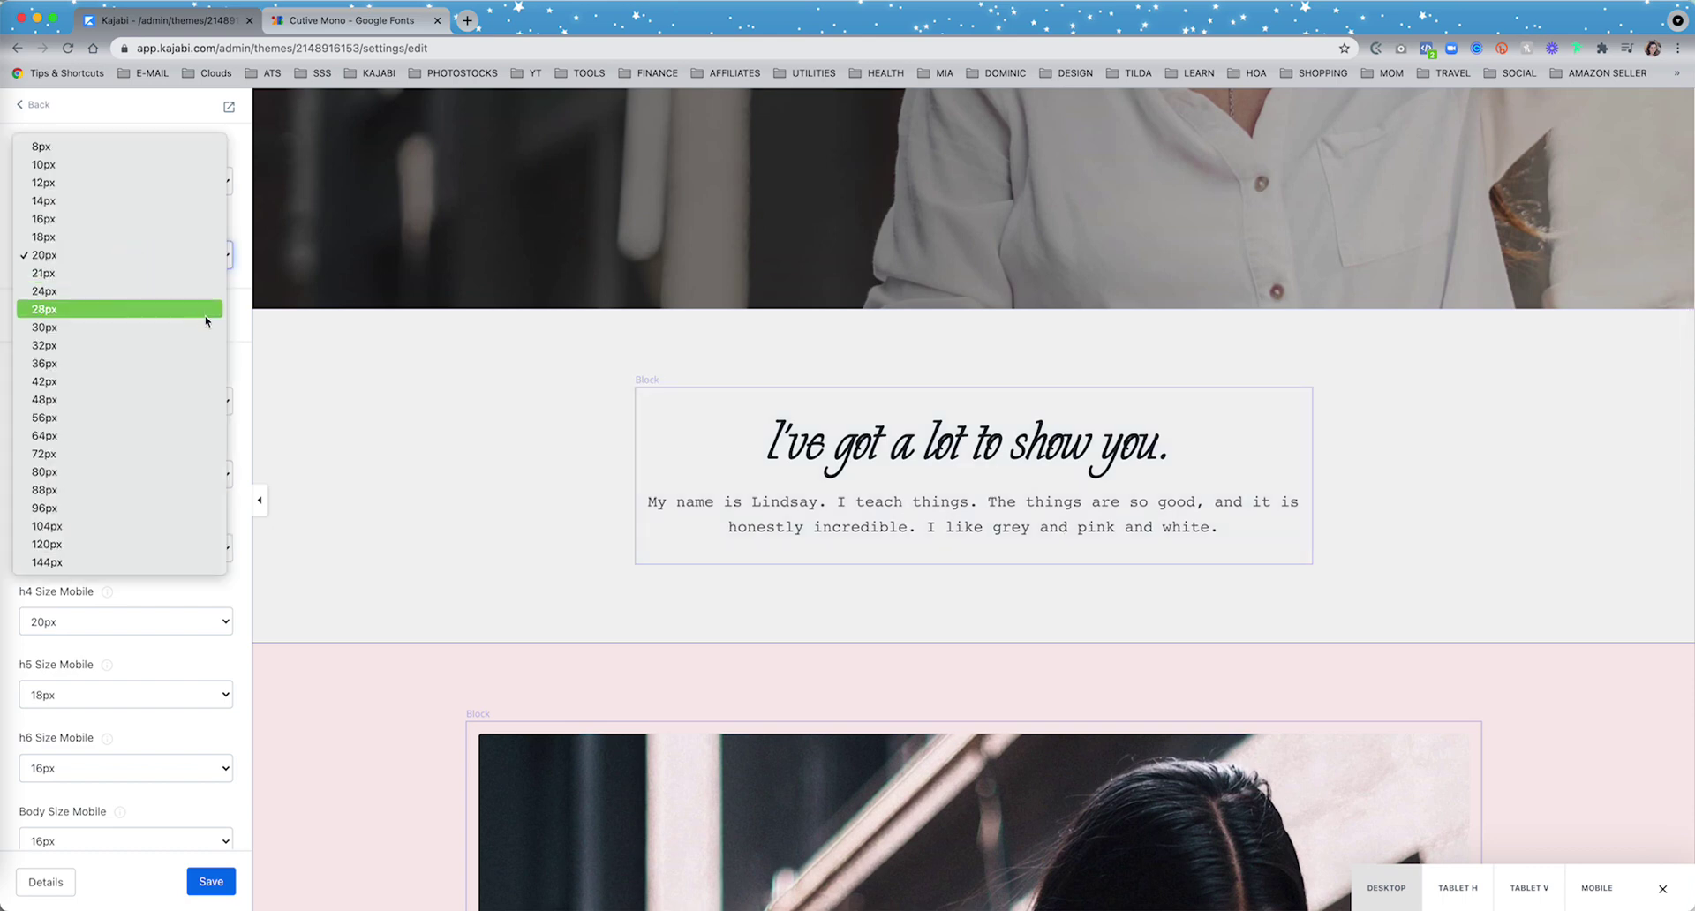
{"action": "left_click", "coordinate": [265, 336]}
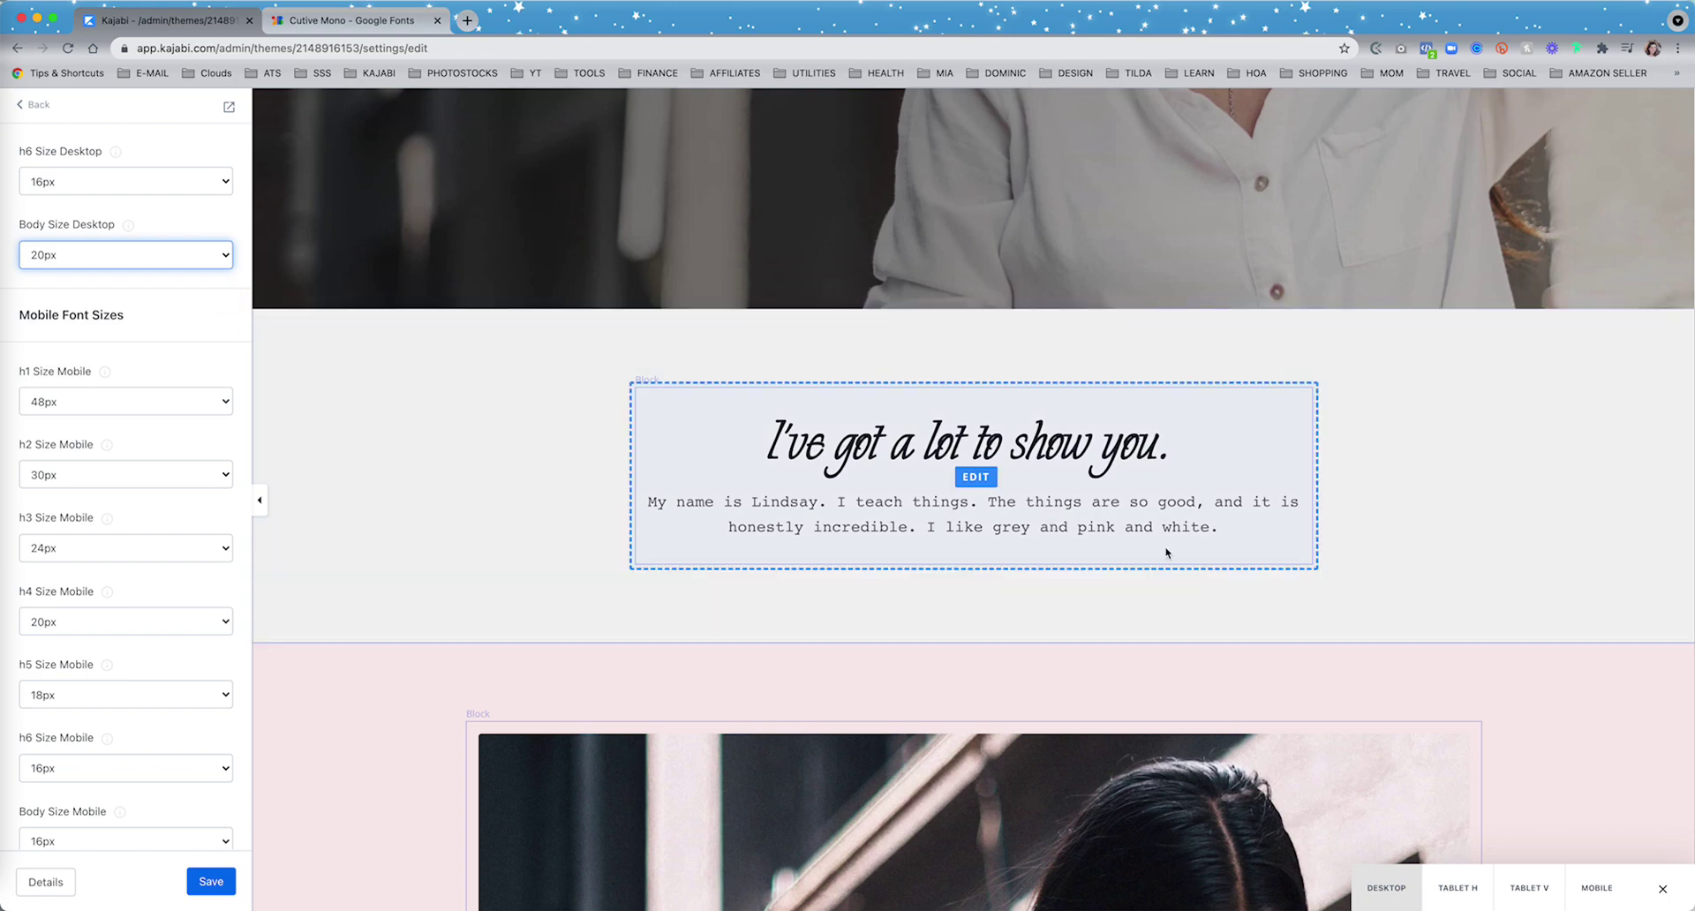
{"action": "scroll", "coordinate": [1166, 547], "scroll_direction": "up", "scroll_amount": 10}
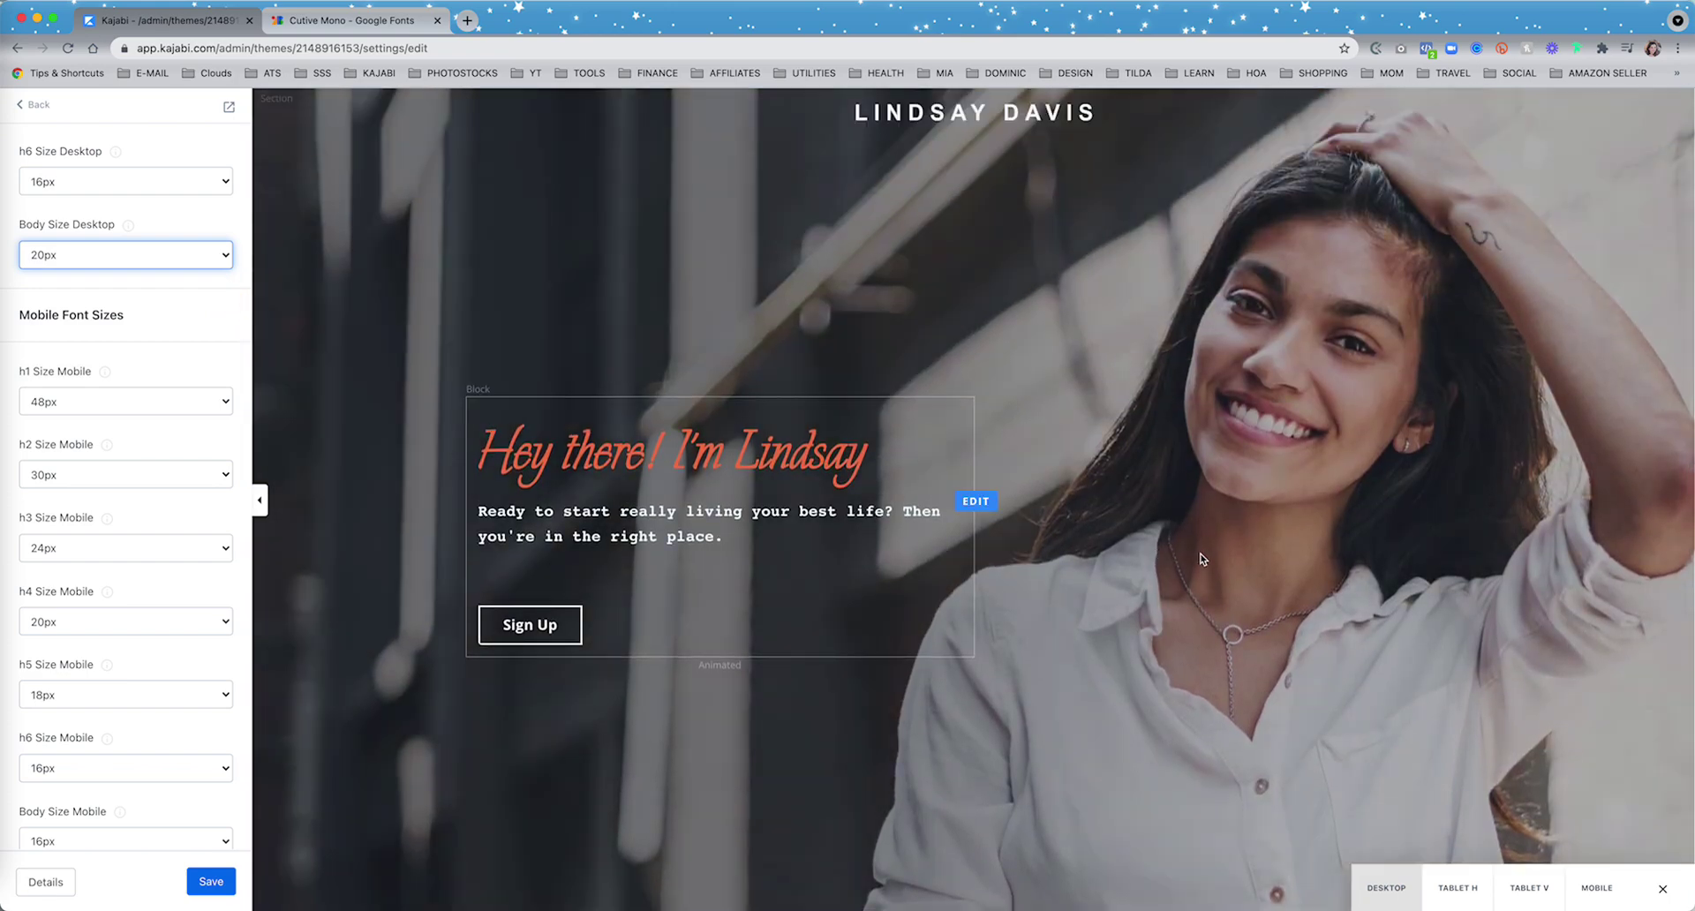
Switch to Google Fonts, open the Monospace font catalogue, and return to Kajabi
{"action": "left_click", "coordinate": [353, 19]}
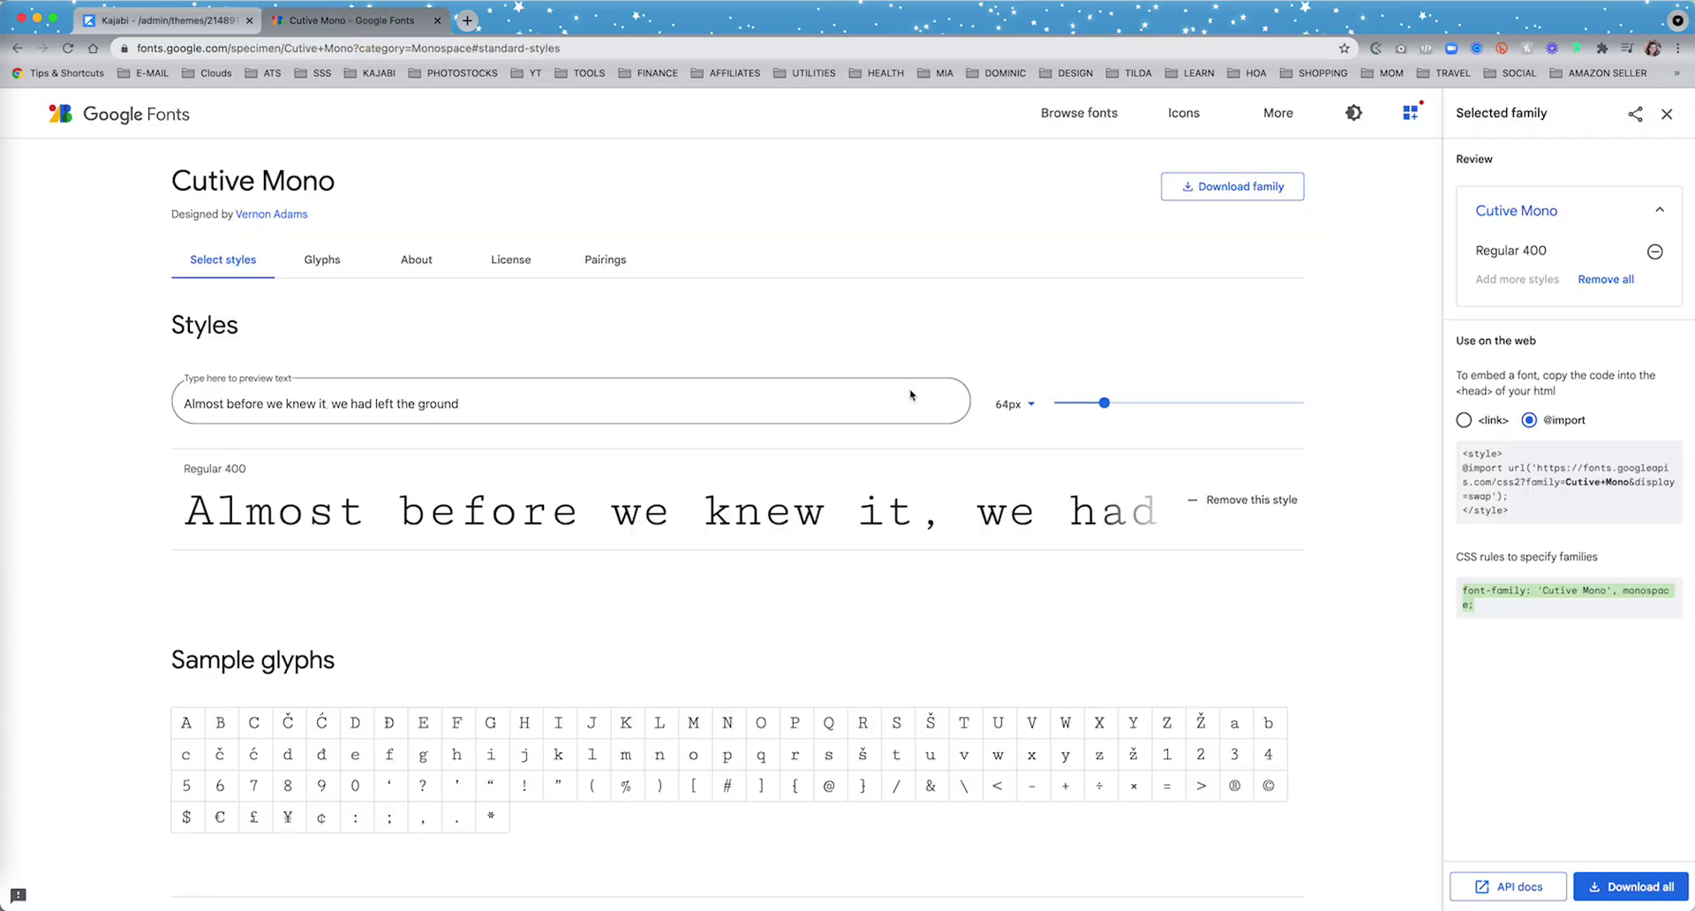
{"action": "left_click", "coordinate": [137, 122]}
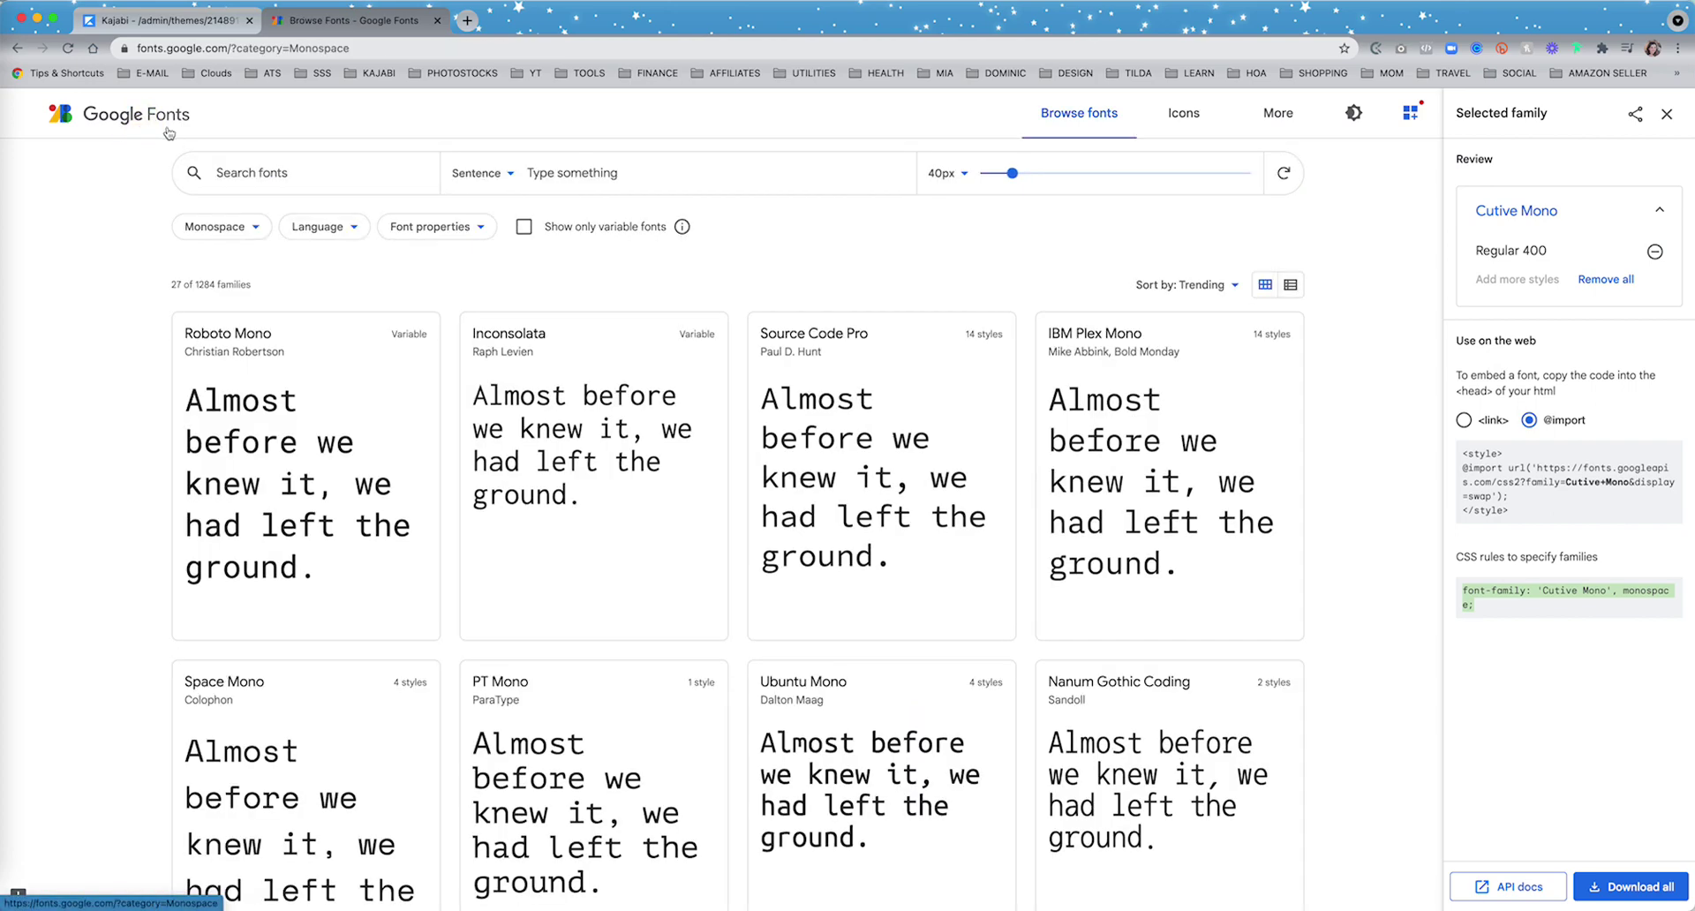
{"action": "left_click", "coordinate": [163, 17]}
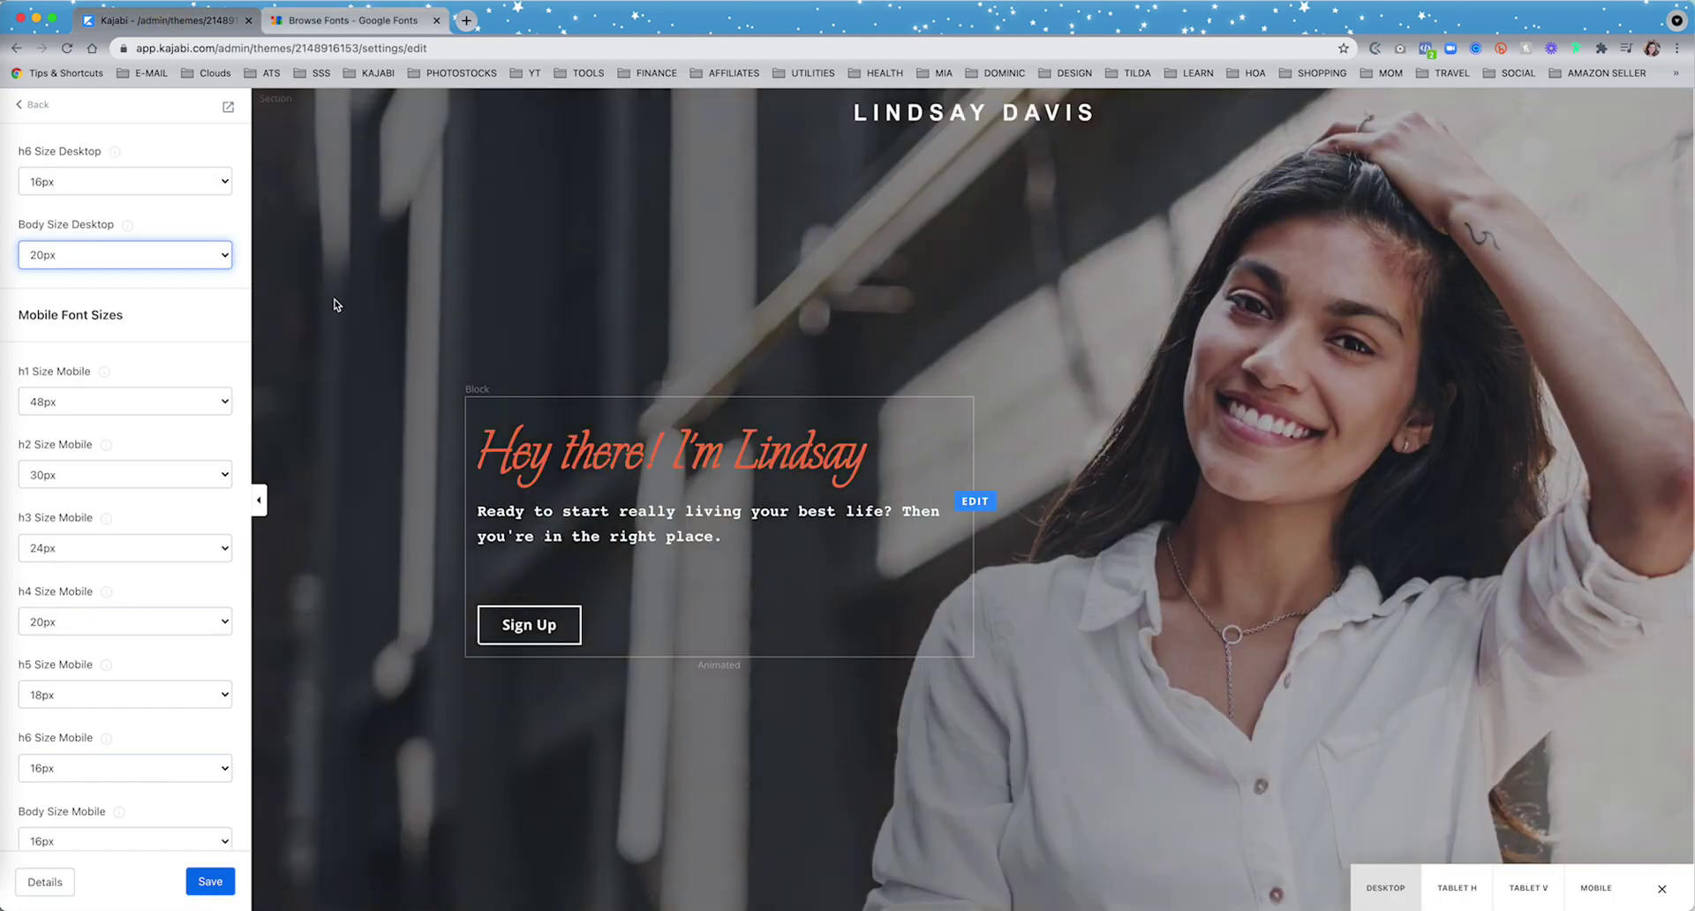
{"action": "left_click", "coordinate": [184, 299]}
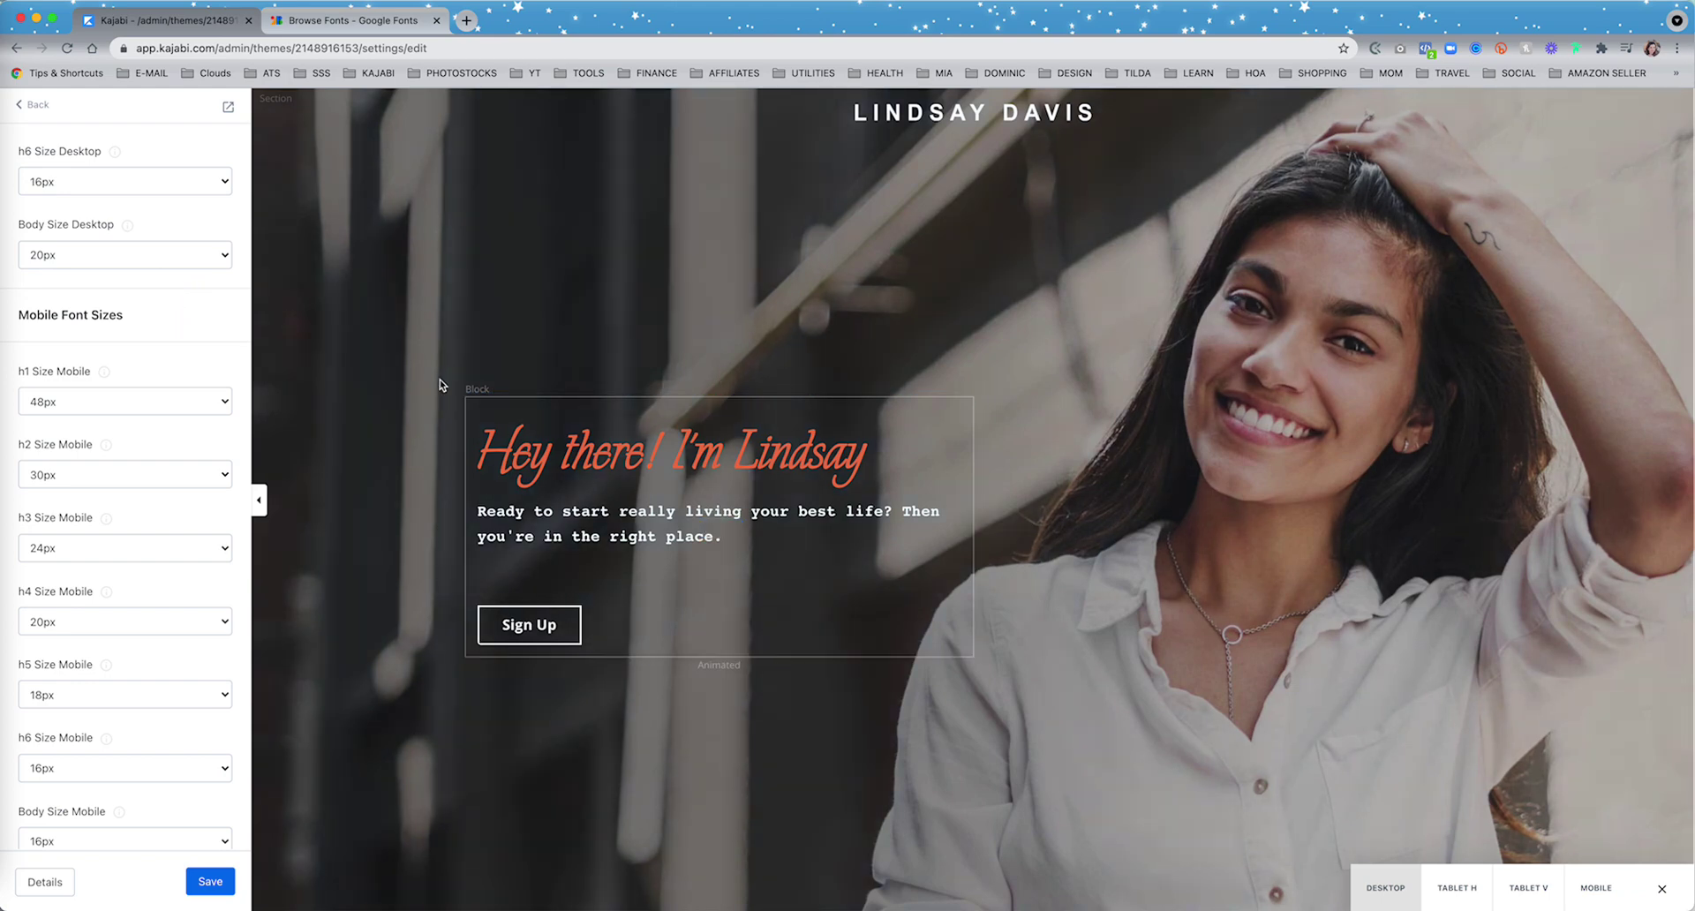
{"action": "scroll", "coordinate": [74, 324], "scroll_direction": "up", "scroll_amount": 5}
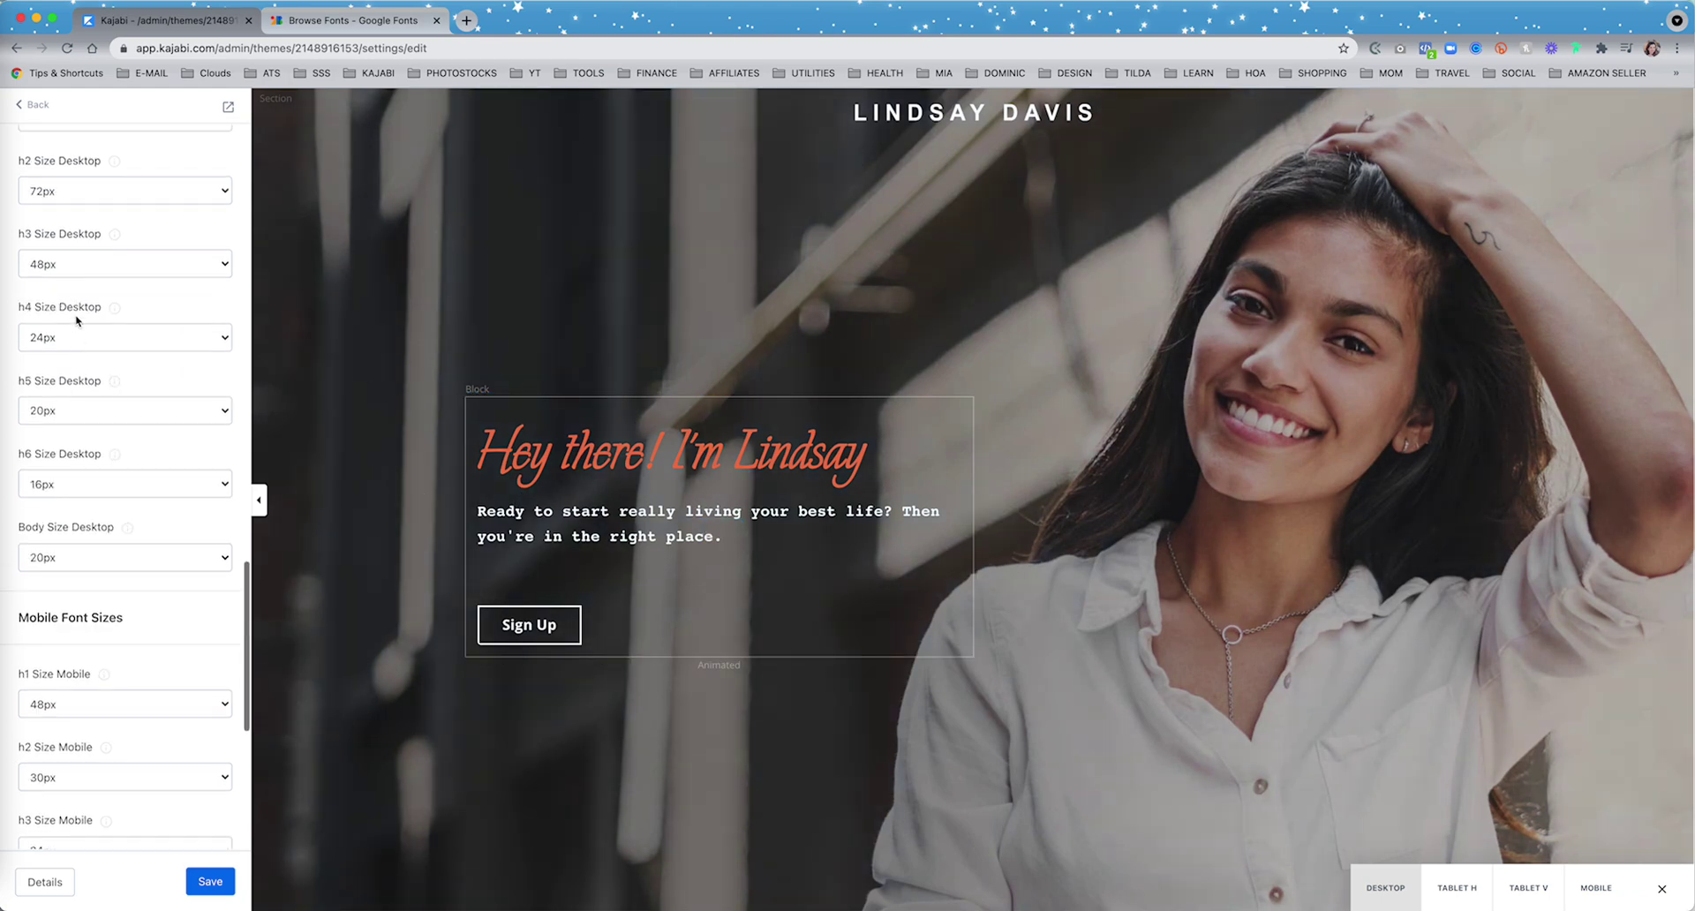
{"action": "scroll", "coordinate": [74, 332], "scroll_direction": "down", "scroll_amount": 2}
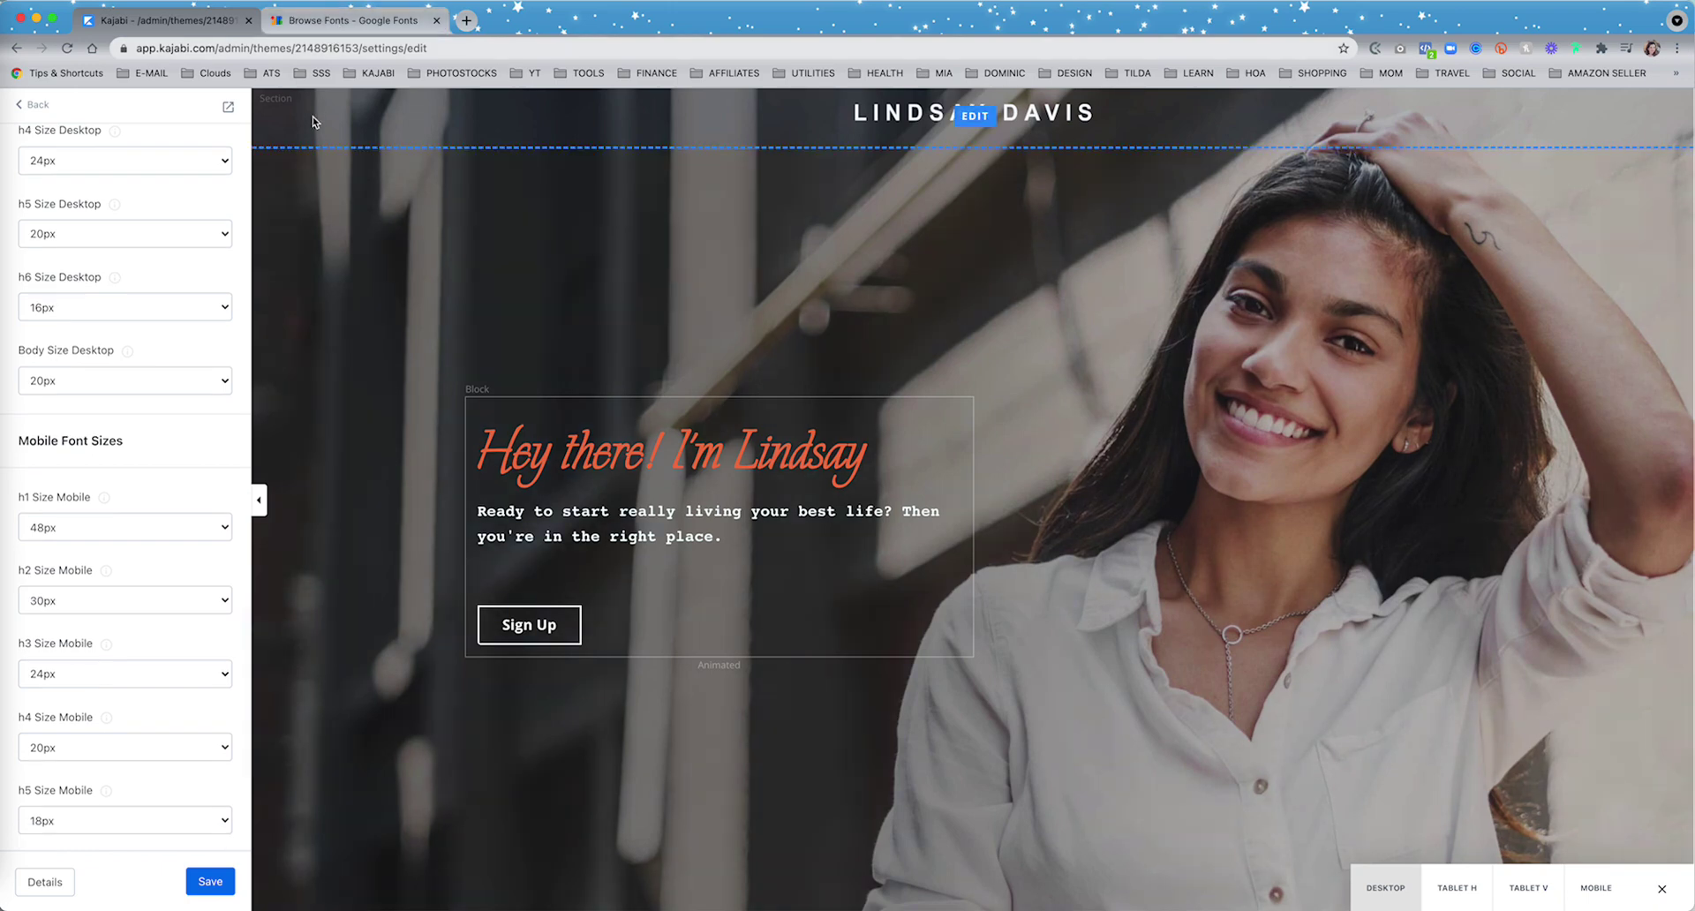